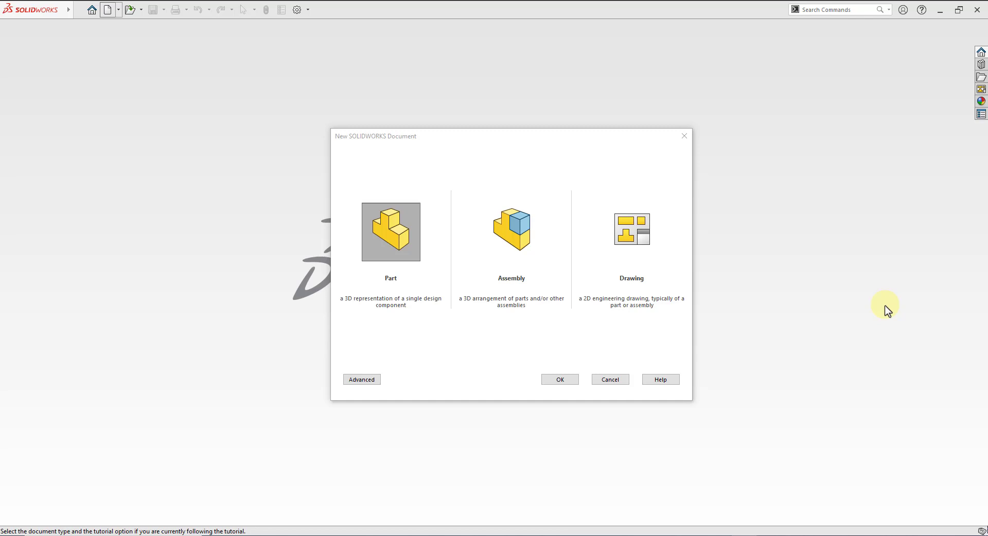
Step: Start empty assembly Assem1 with no components and switch its scene to Plain White
click(505, 232)
click(552, 379)
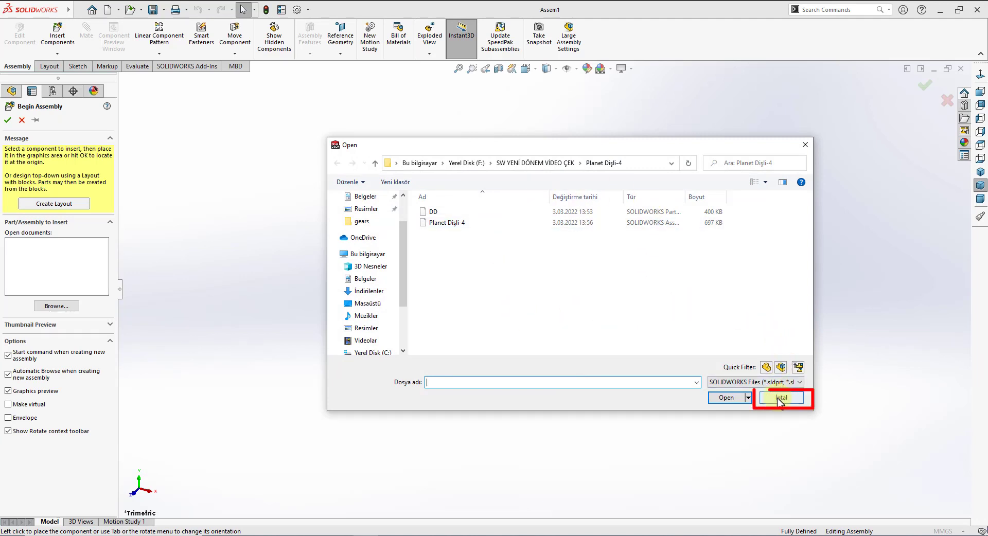
click(779, 399)
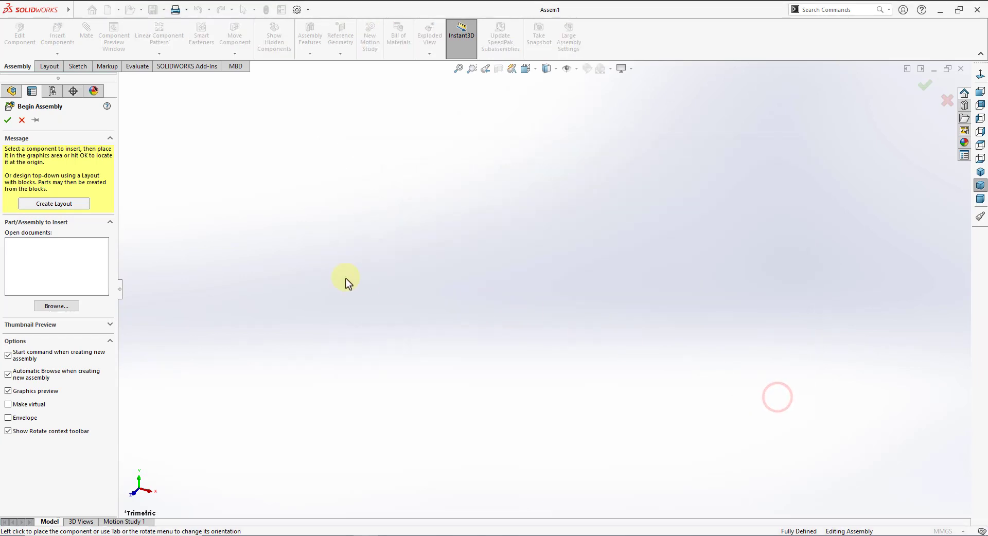
click(22, 120)
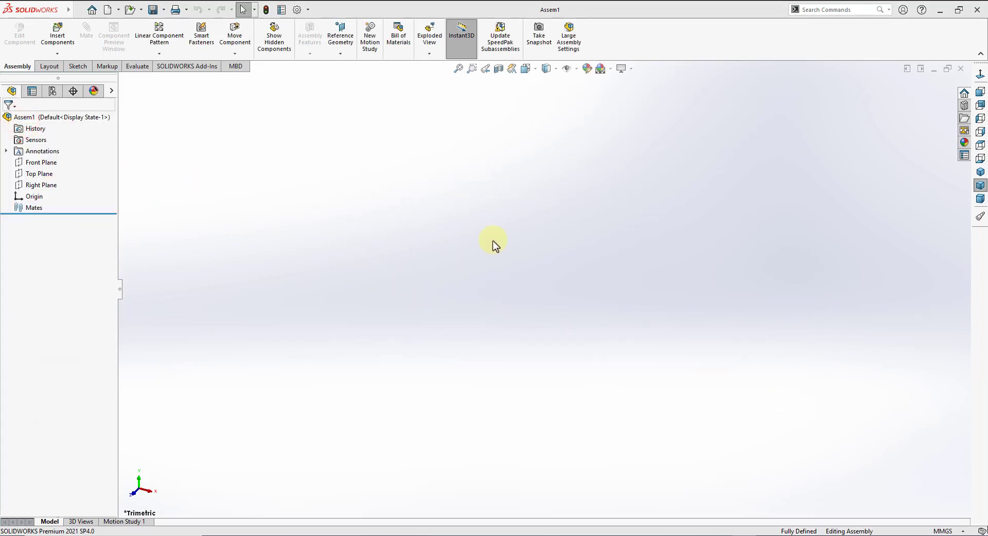
click(612, 70)
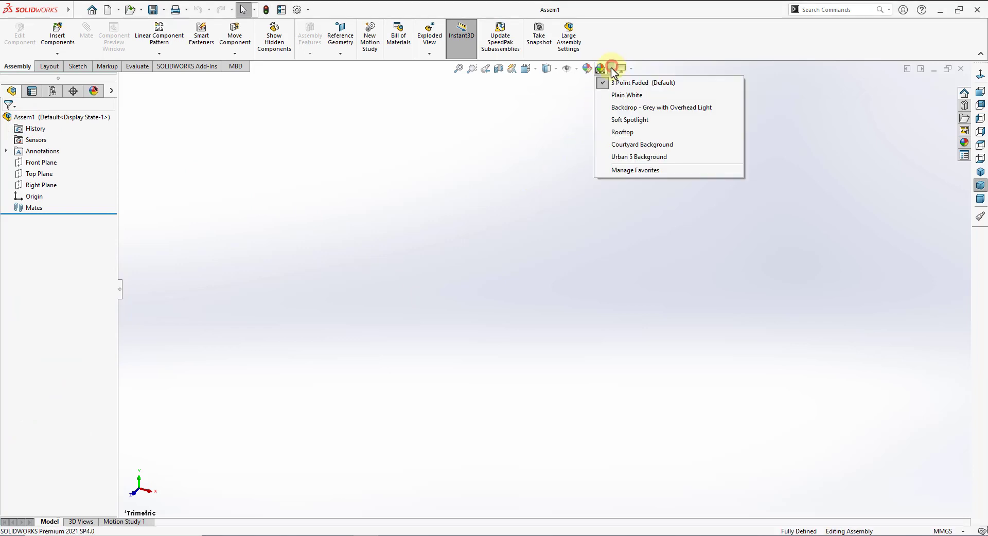
click(613, 94)
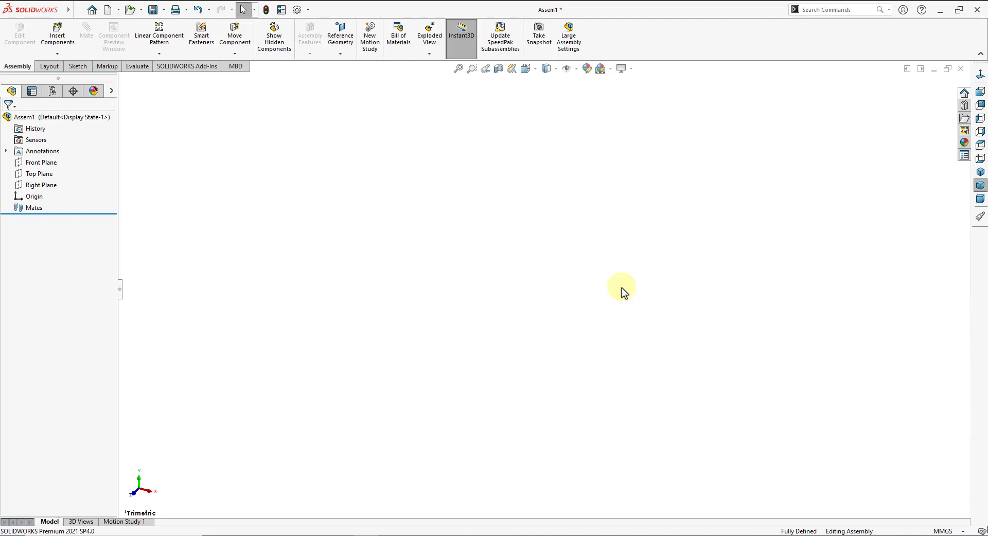
Step: On the Front Plane, sketch a small and a larger circle, both centred on the origin
click(41, 162)
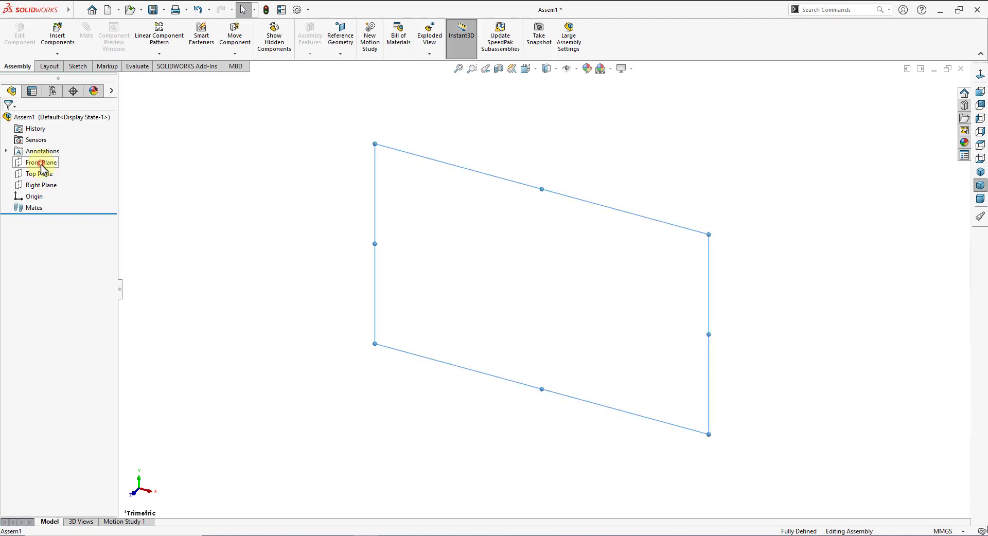
click(50, 148)
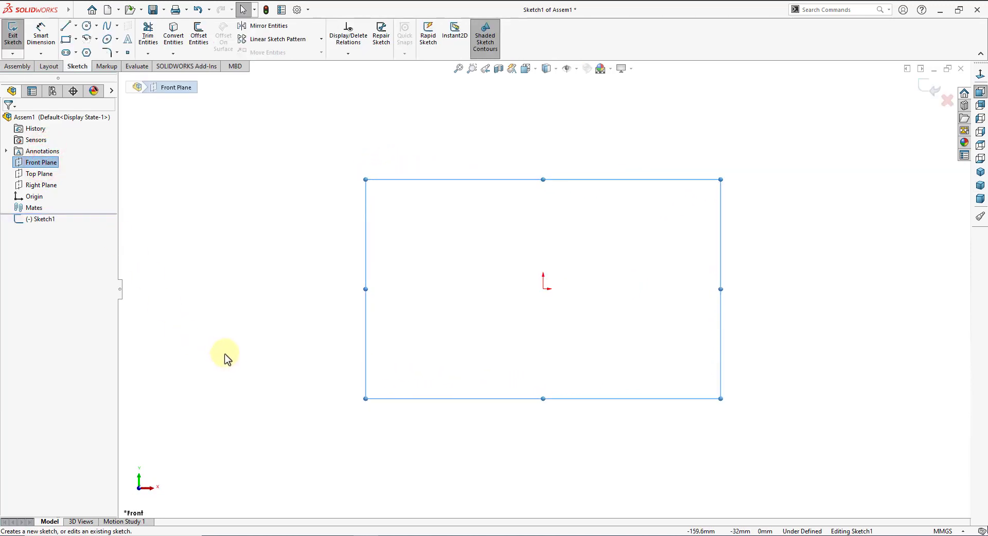
click(87, 26)
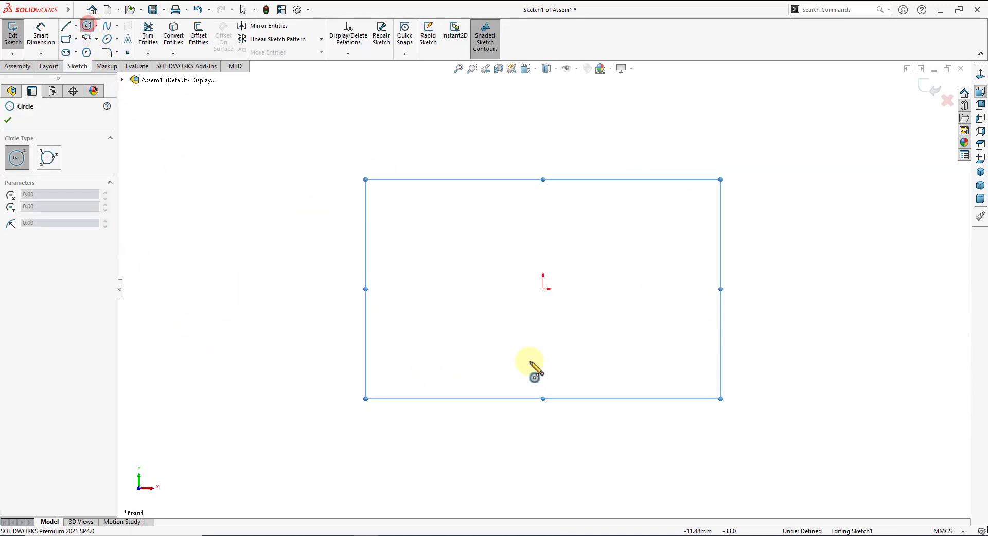
drag(543, 290, 543, 366)
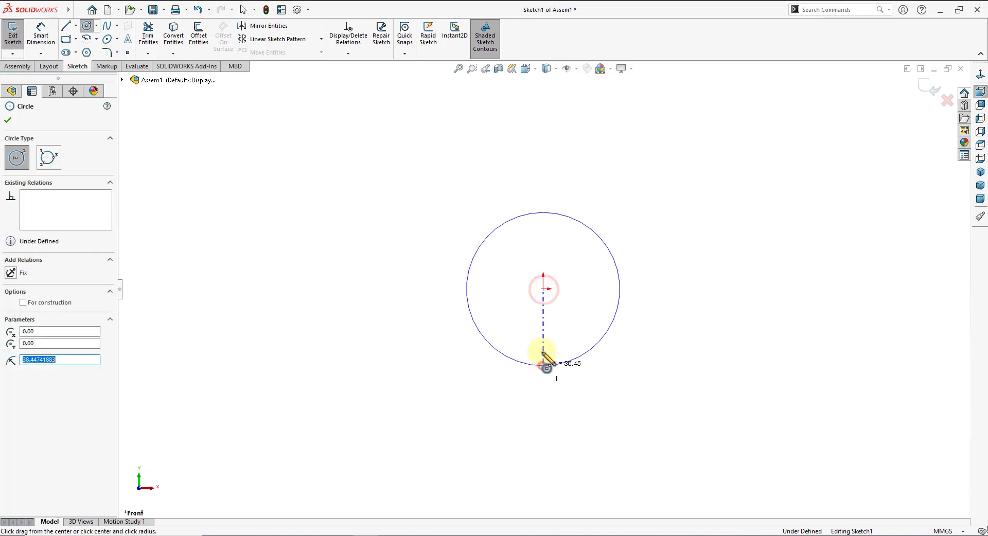
drag(543, 289, 543, 471)
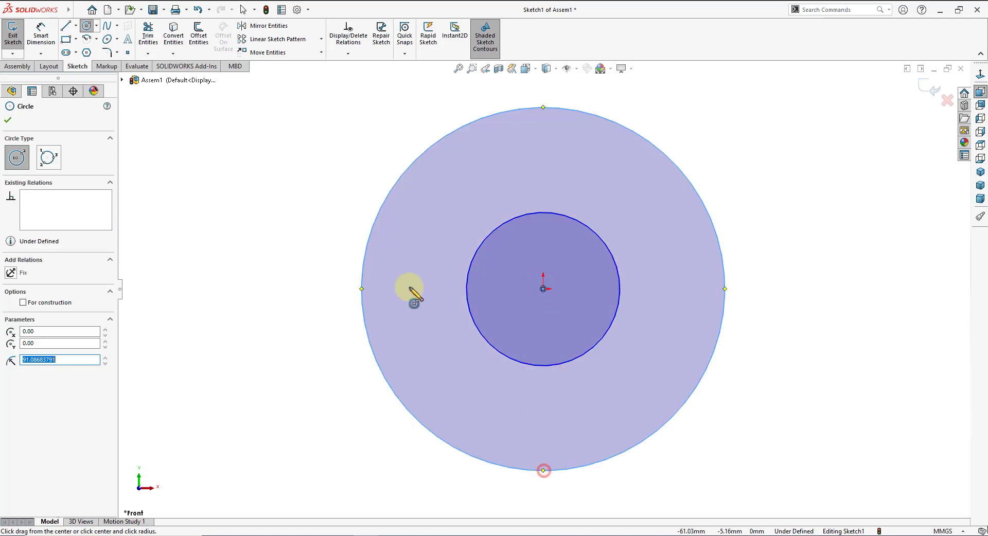
right_click(327, 161)
click(334, 166)
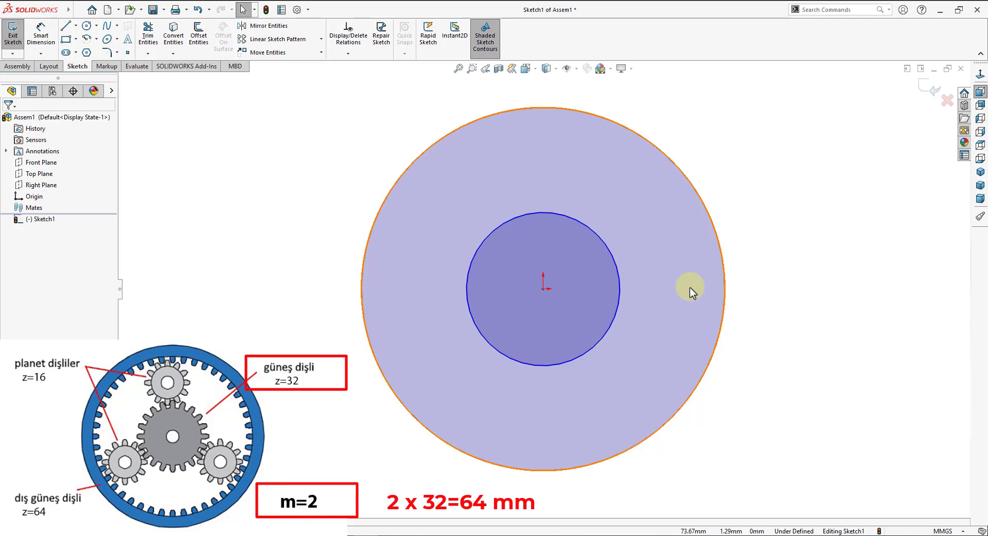
Step: Dimension the inner circle to Ø64 mm and the outer circle to Ø128 mm
click(39, 36)
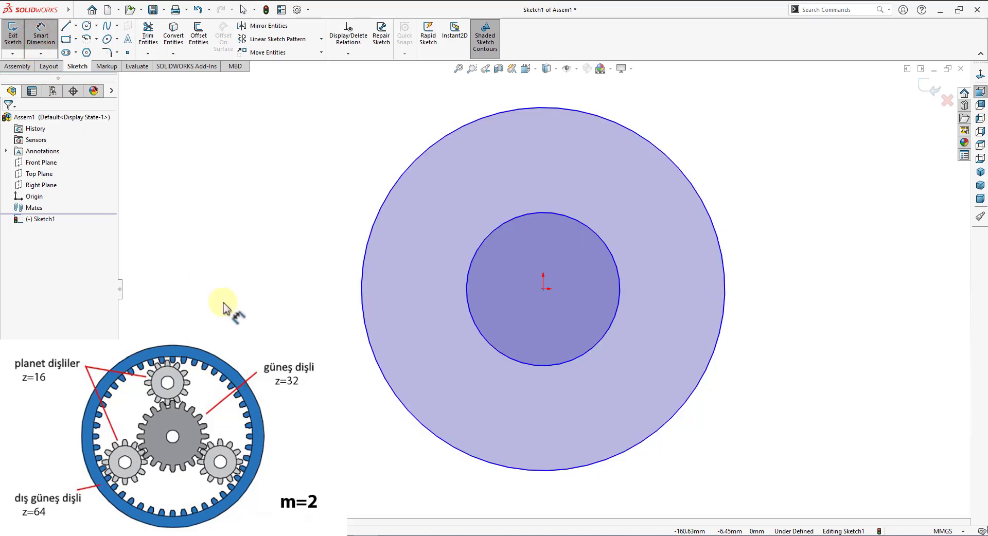
click(606, 334)
click(763, 308)
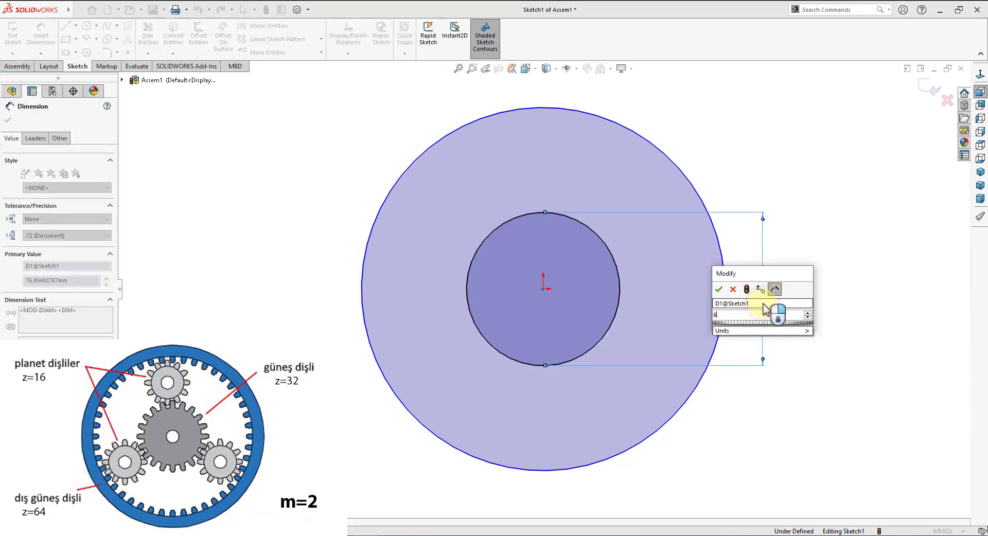
text(64)
key(Return)
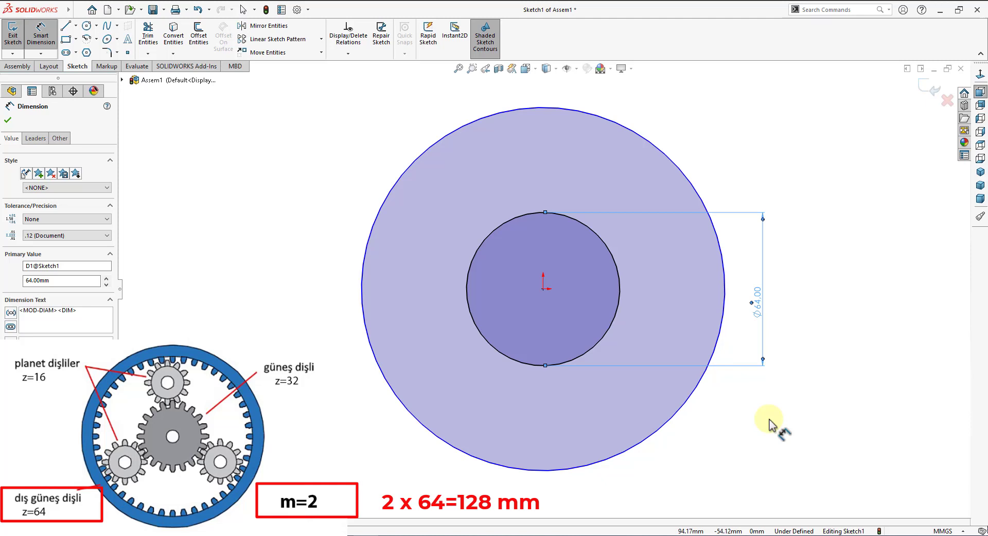
drag(723, 316, 773, 312)
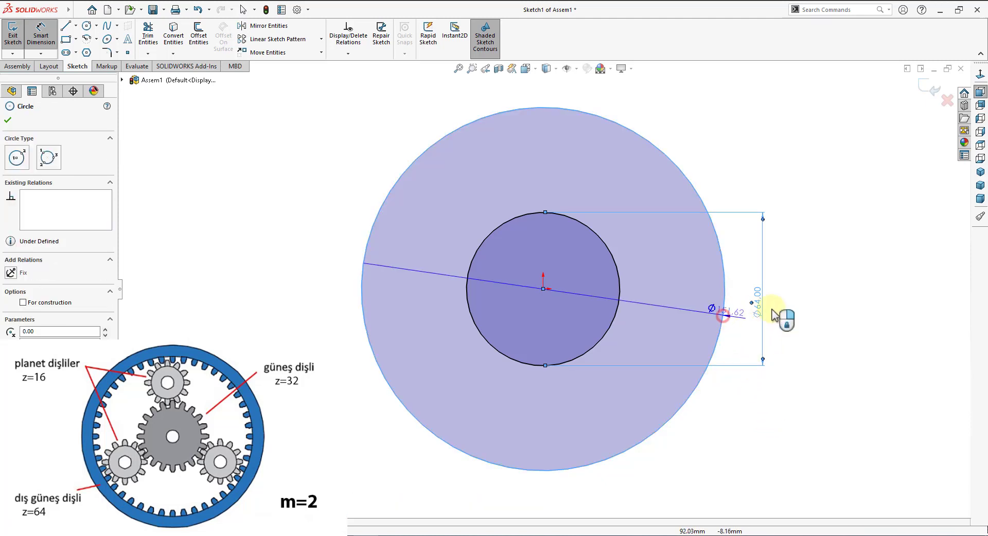
click(825, 309)
text(128)
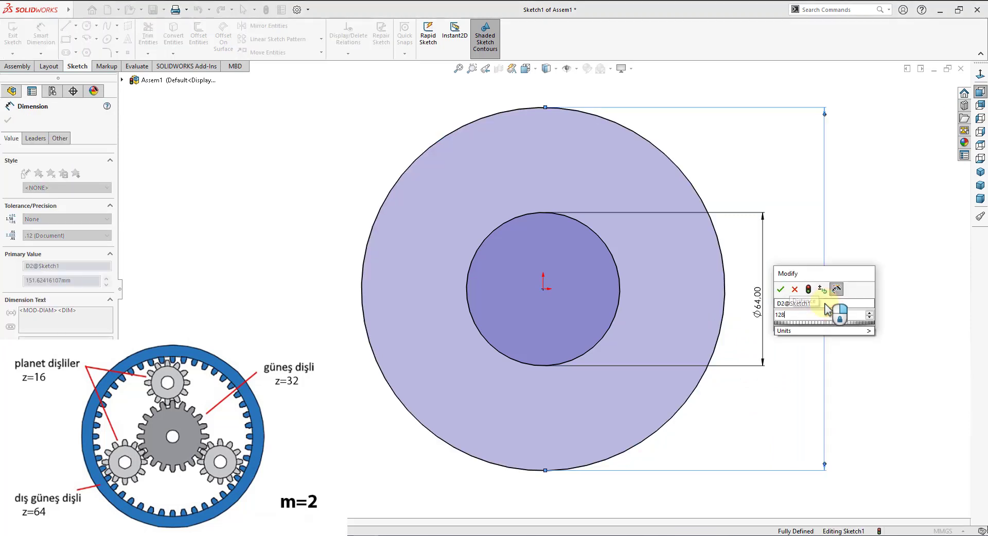
key(Return)
right_click(289, 173)
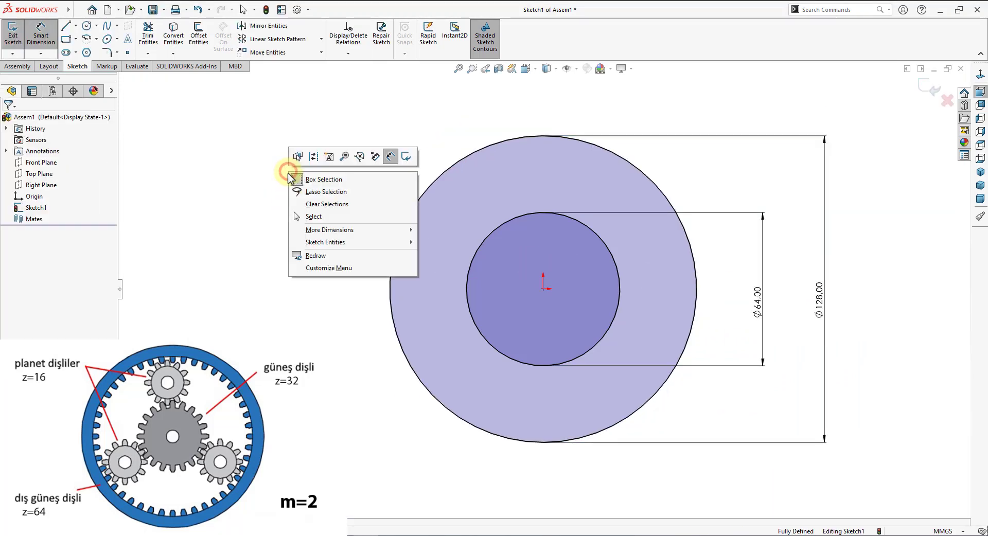
click(305, 217)
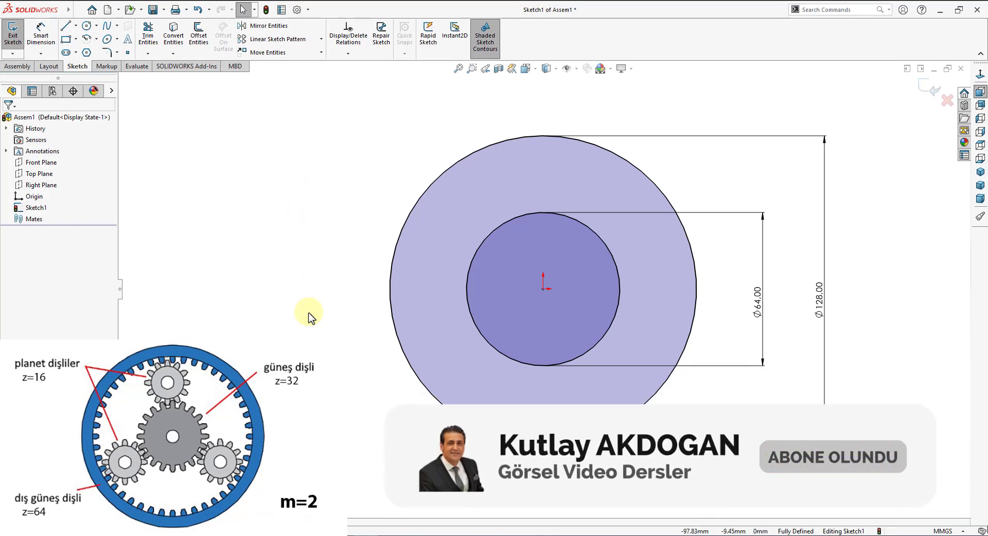
Step: Draw a small planet circle above the sun circle
click(87, 27)
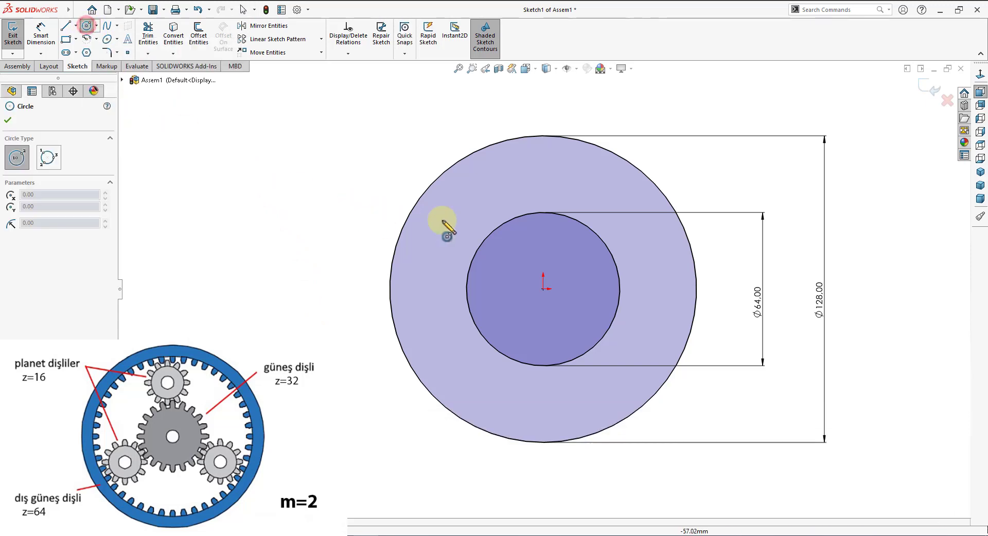
click(538, 176)
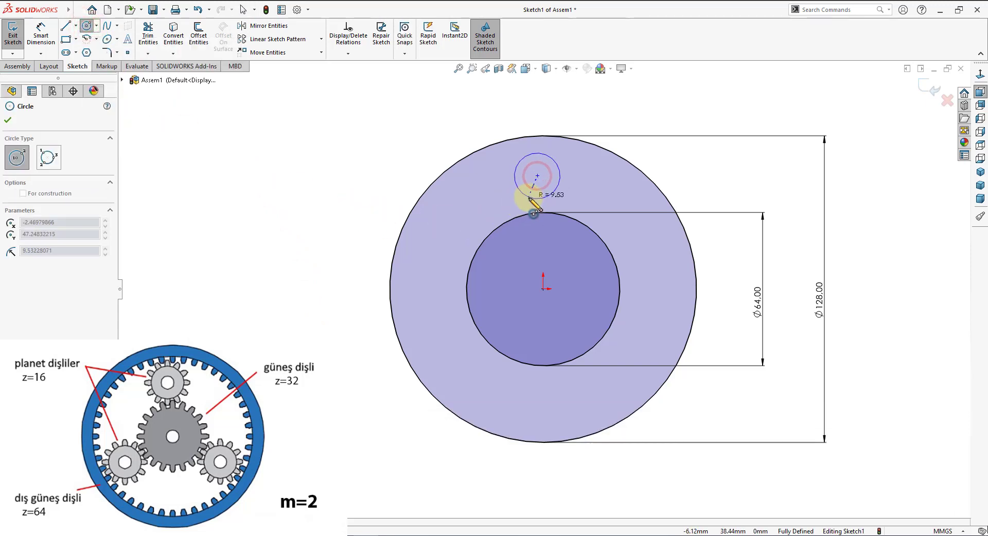
click(537, 199)
right_click(391, 156)
click(396, 161)
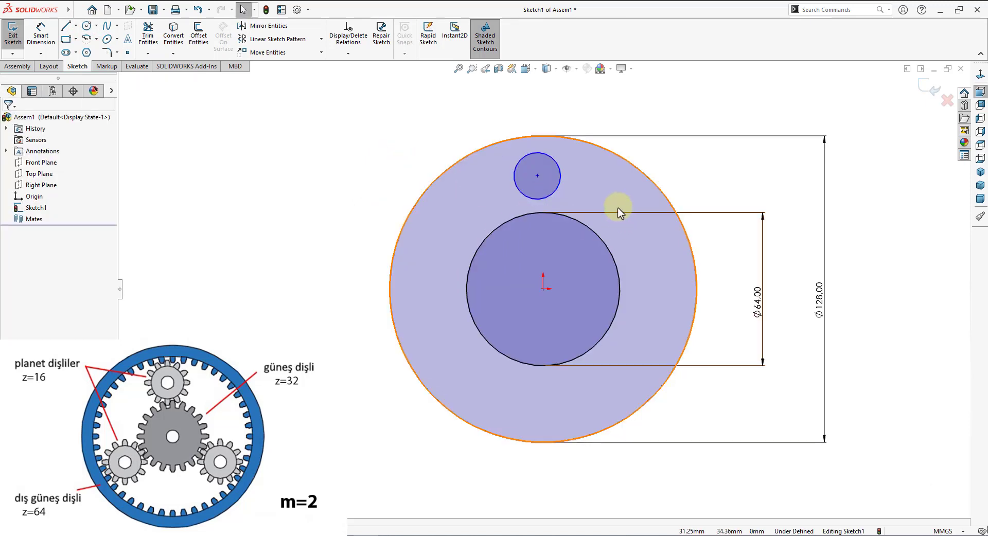
Step: Align the planet circle's centre vertically above the origin
key(ctrl)
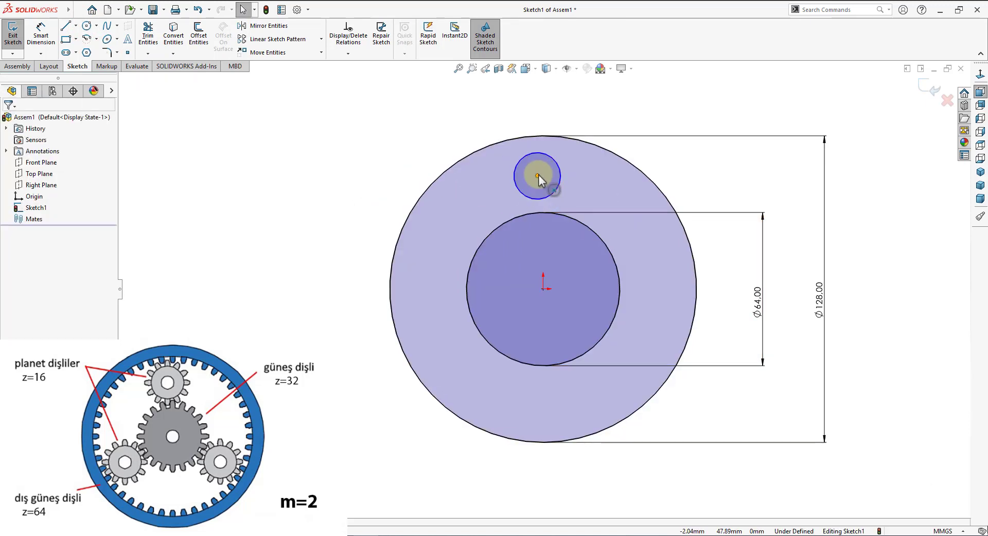
click(537, 175)
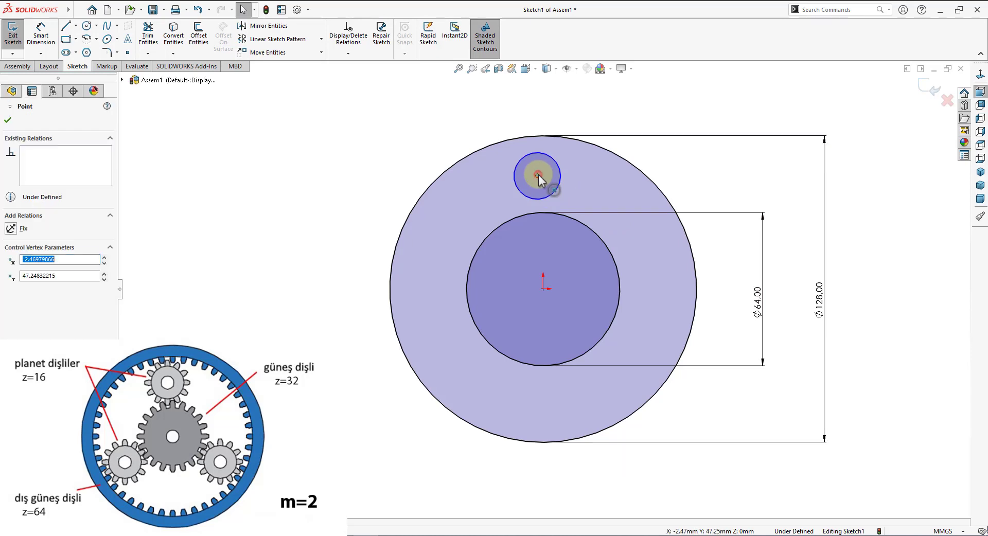
ctrl+click(543, 288)
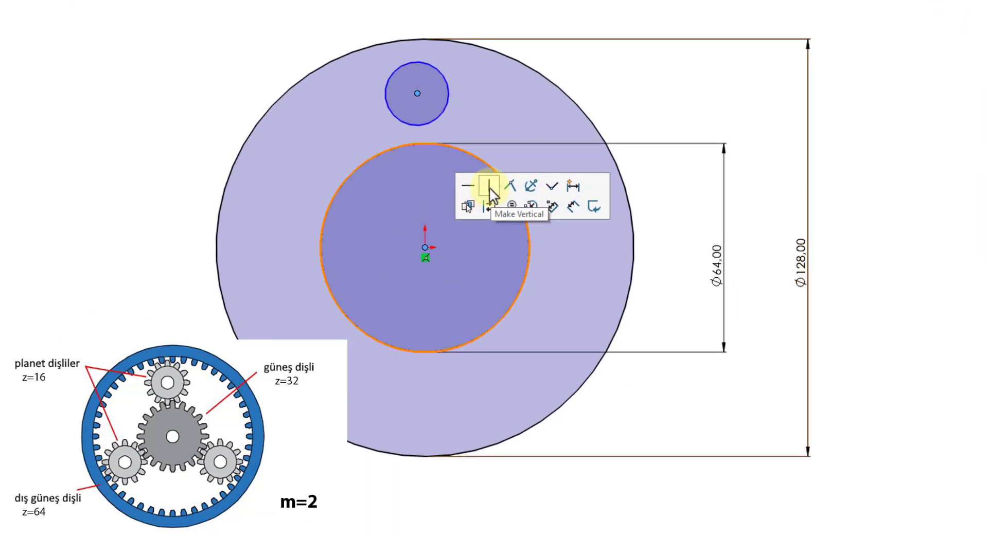
click(489, 187)
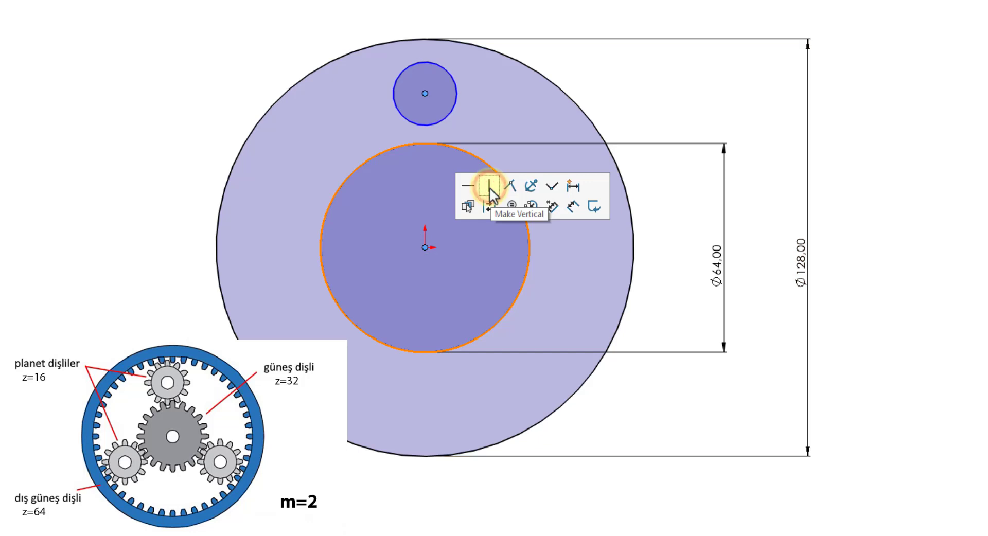
click(255, 36)
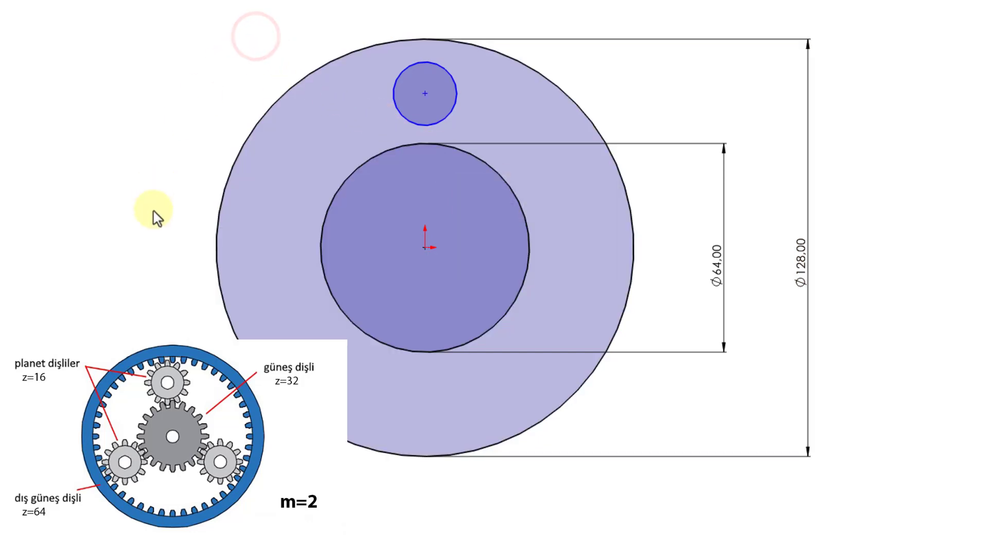
Step: Make the planet circle tangent to the Ø128 ring circle
click(218, 205)
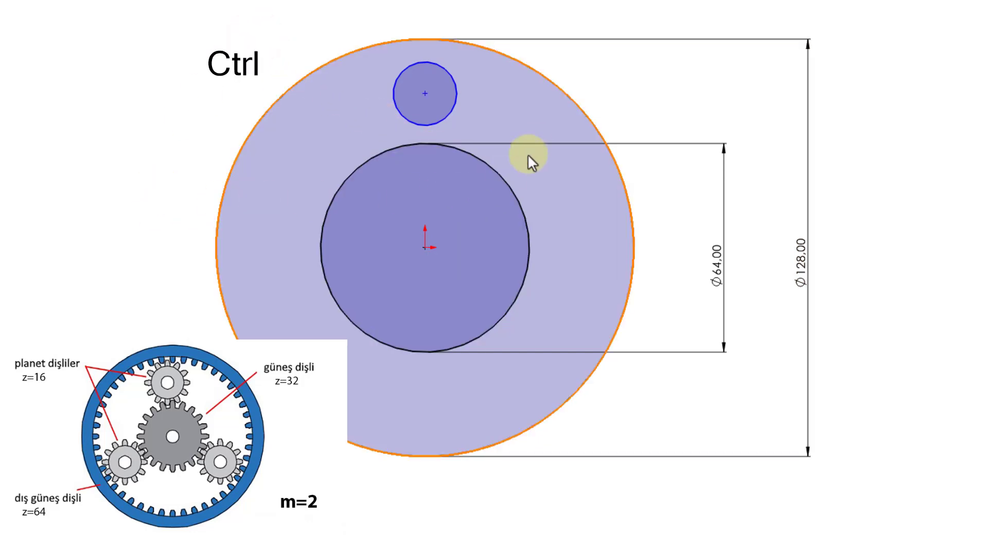
click(444, 67)
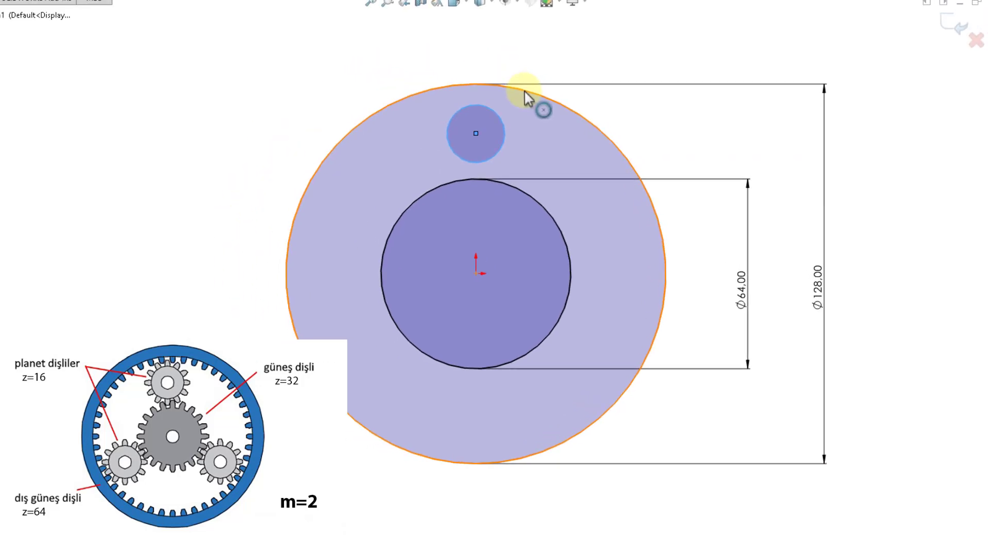
ctrl+click(524, 91)
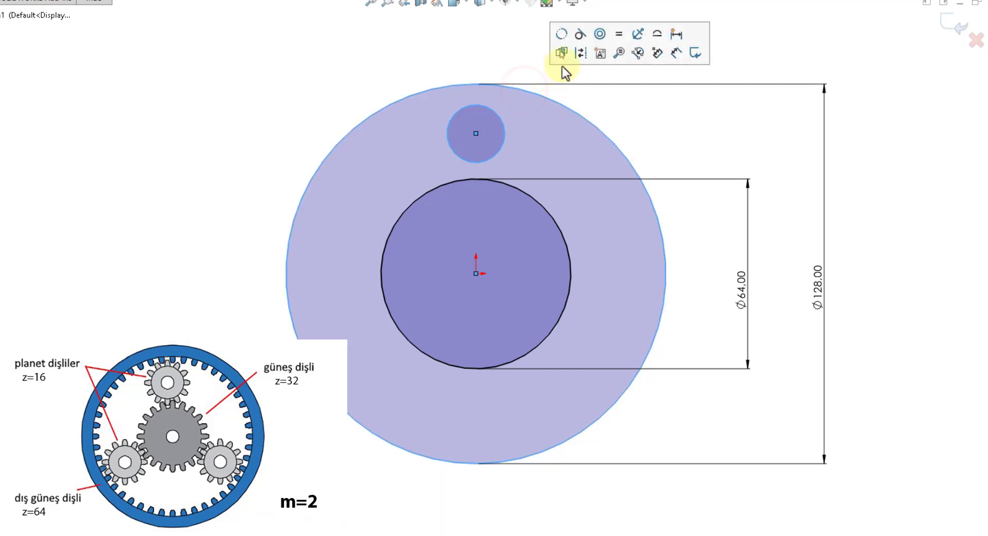
click(580, 35)
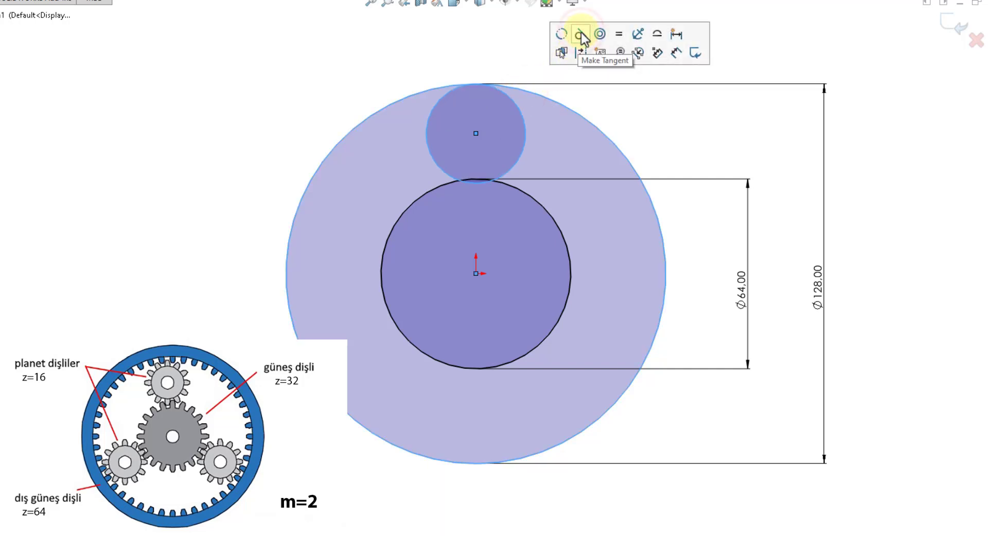
click(487, 40)
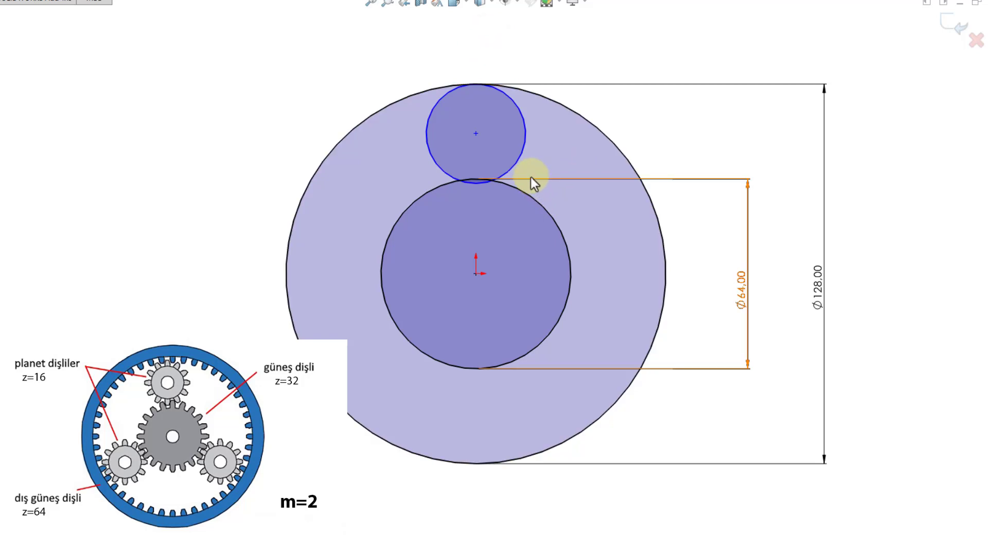
Step: Make the planet circle tangent to the Ø64 sun circle and review its relations
ctrl+click(520, 161)
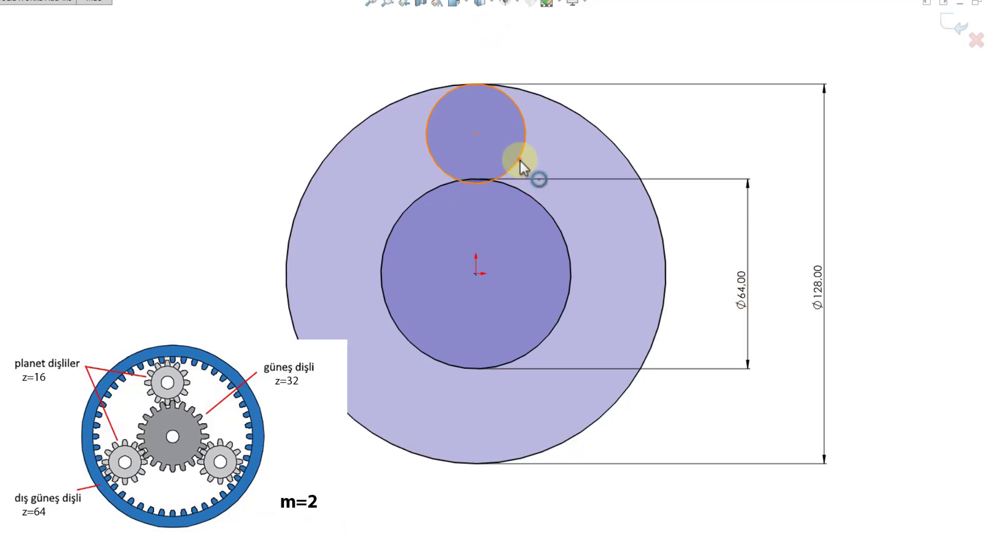
ctrl+click(547, 208)
click(602, 154)
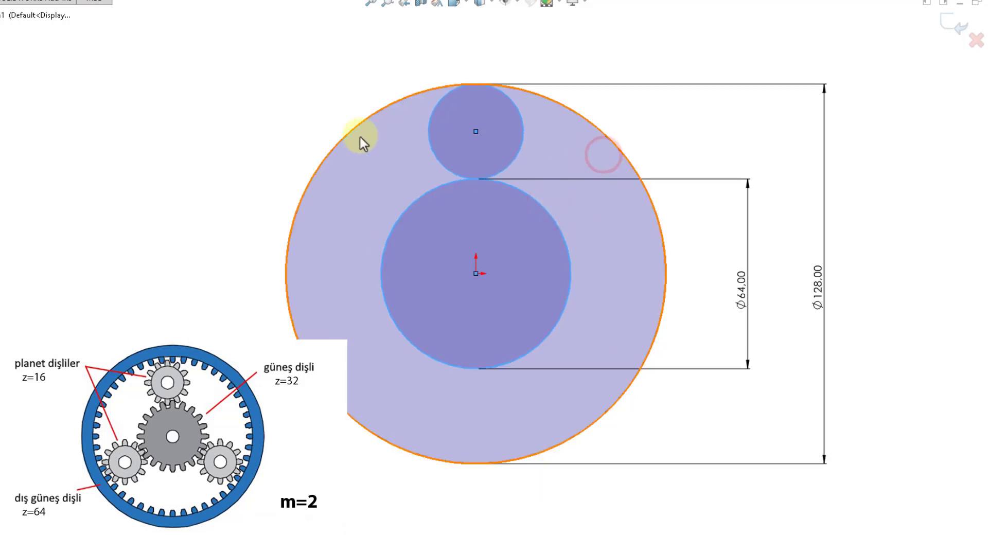
click(245, 124)
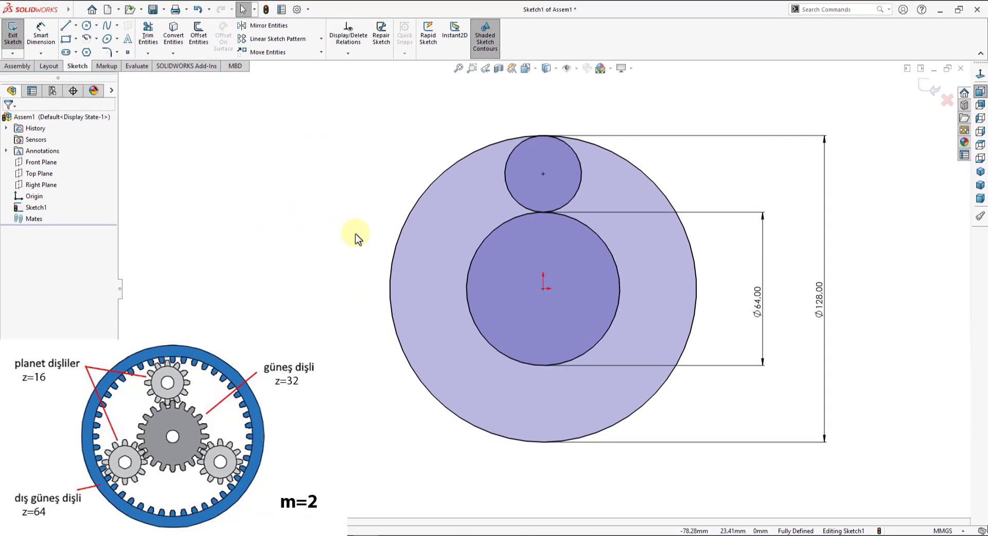
click(578, 193)
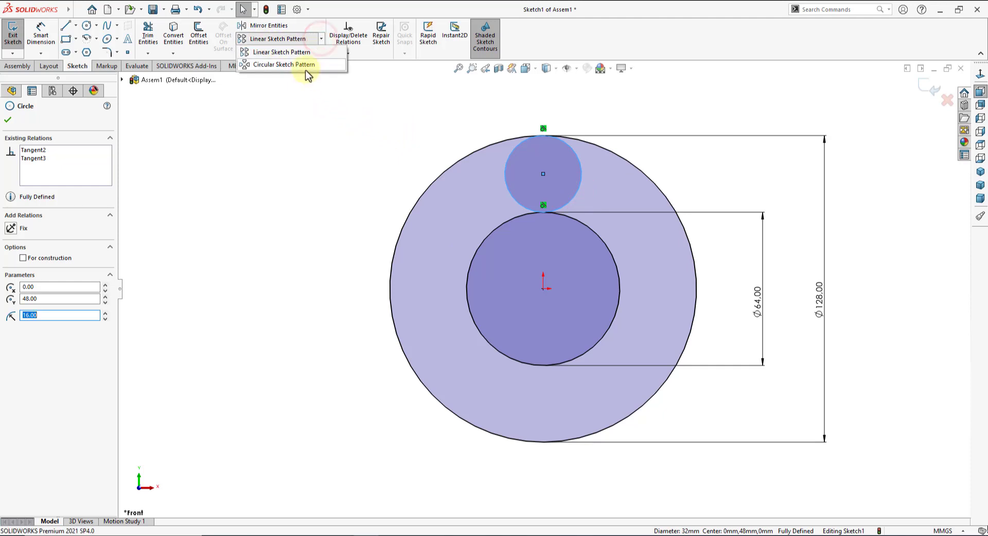
Step: Circular-pattern the planet circle into 3 equally spaced instances around the sun circle
click(295, 66)
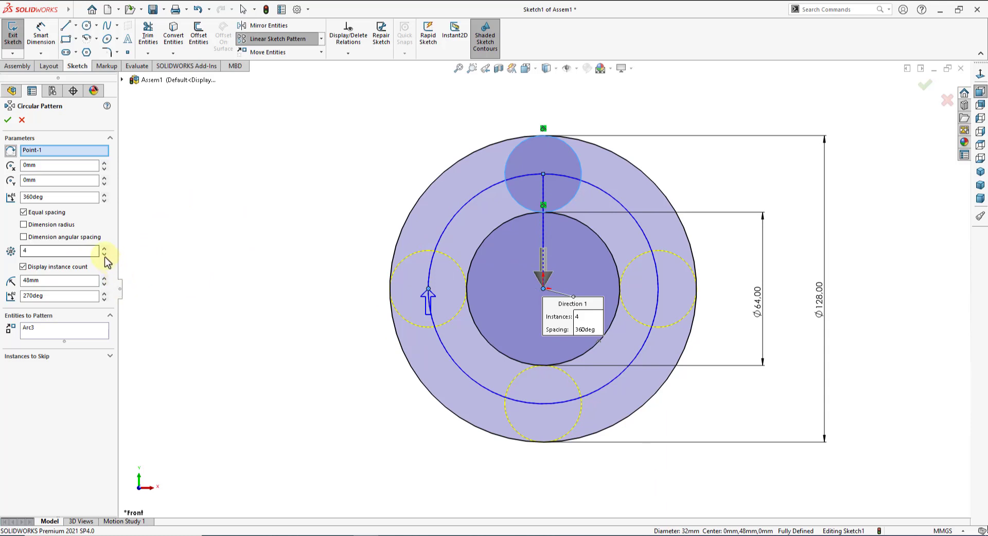
click(103, 254)
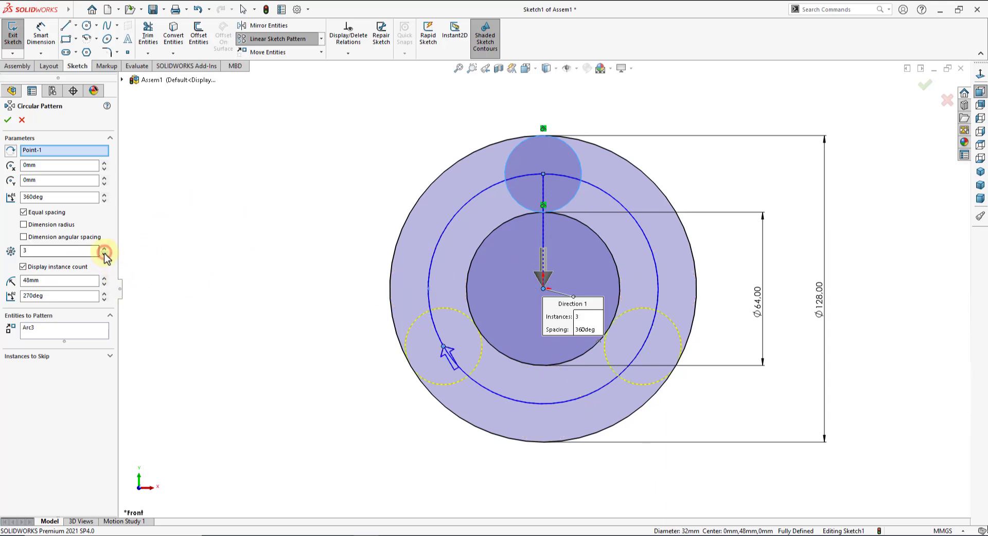
click(7, 119)
click(326, 305)
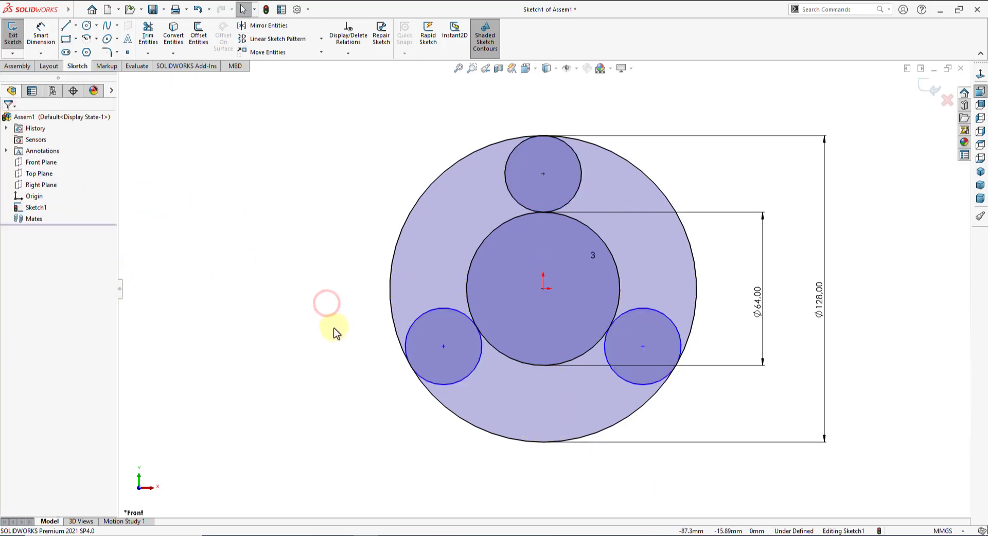
drag(350, 128, 813, 498)
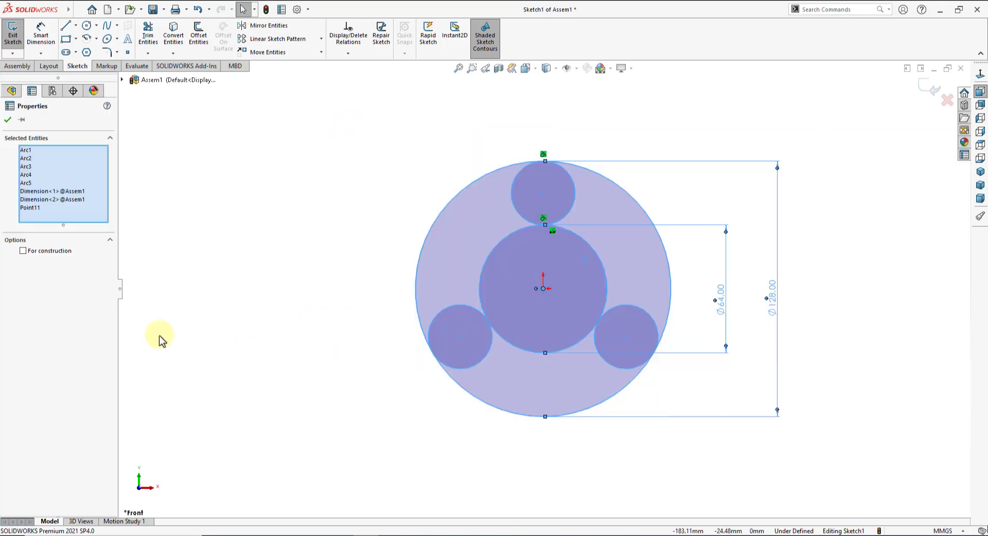
Step: Convert all five selected sketch circles to construction geometry
click(44, 253)
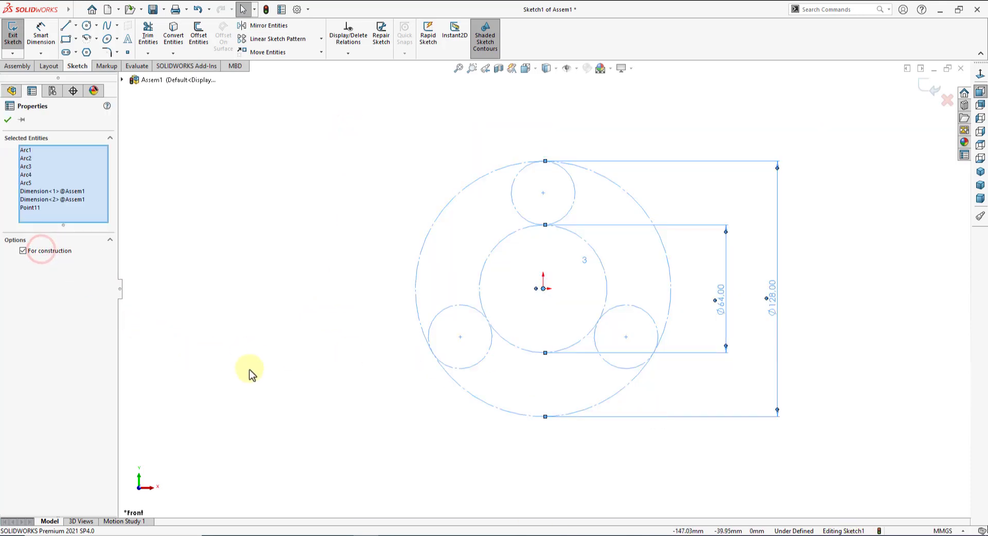
click(9, 121)
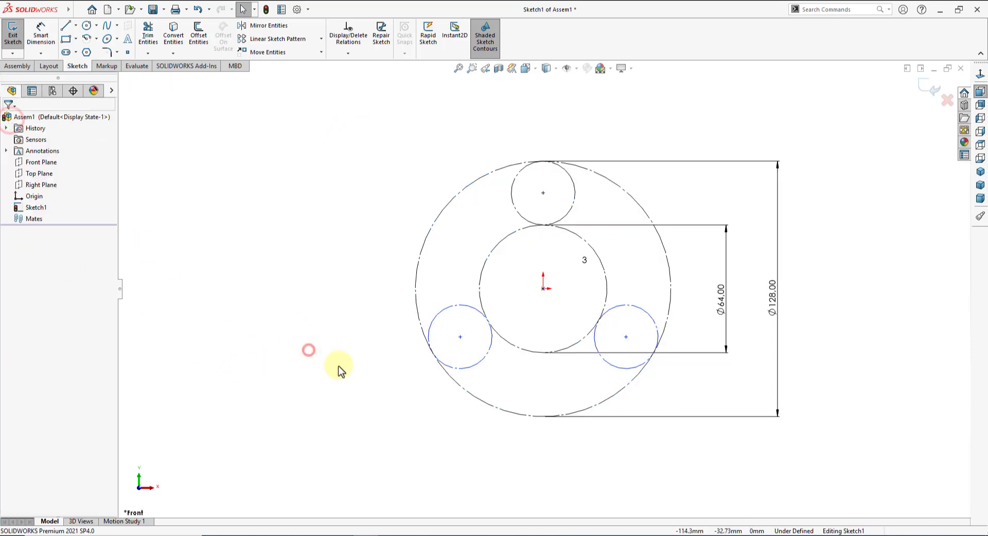
Step: Exit the layout sketch and view the assembly in Isometric orientation
click(930, 88)
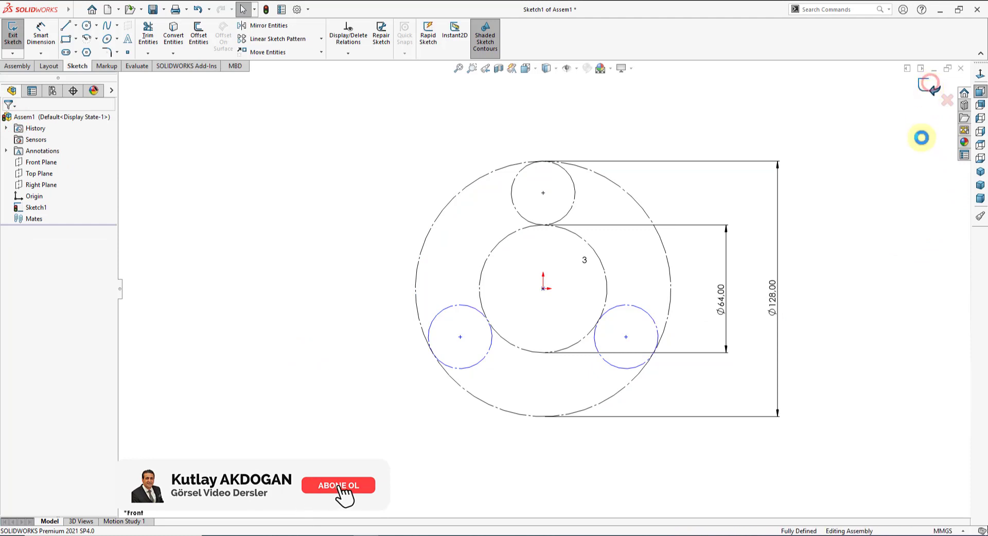
click(978, 177)
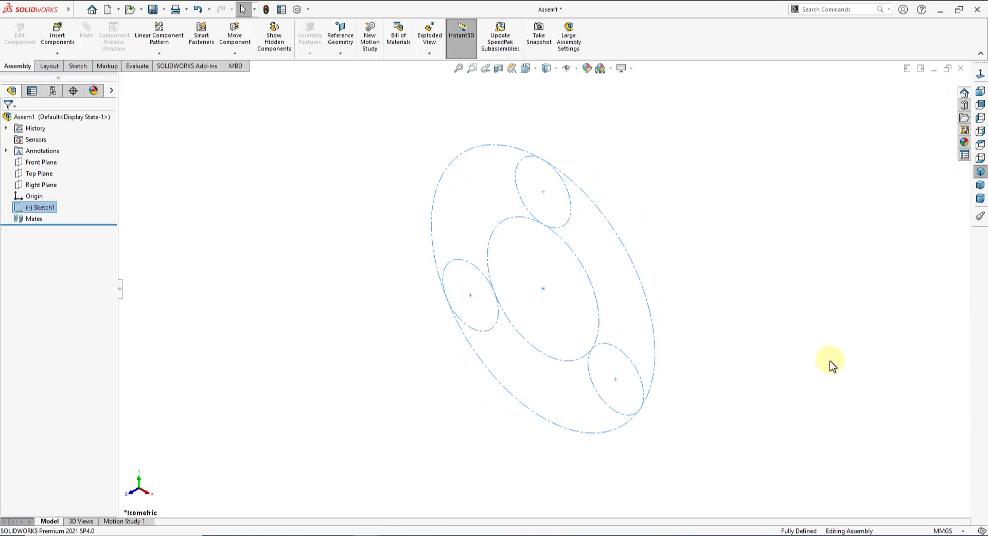
click(963, 108)
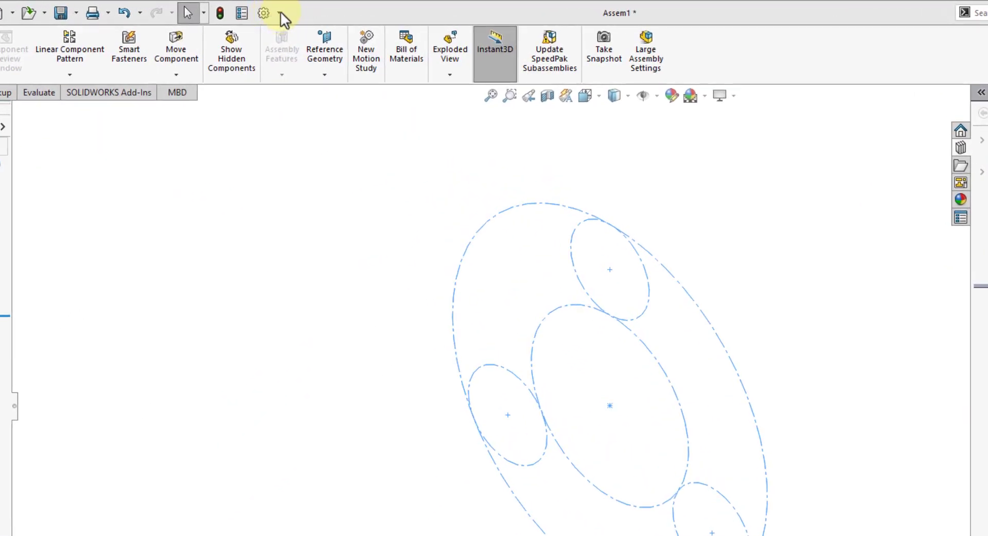
Step: Activate the SOLIDWORKS Toolbox add-in from the SOLIDWORKS Add-Ins tab
click(280, 12)
click(291, 67)
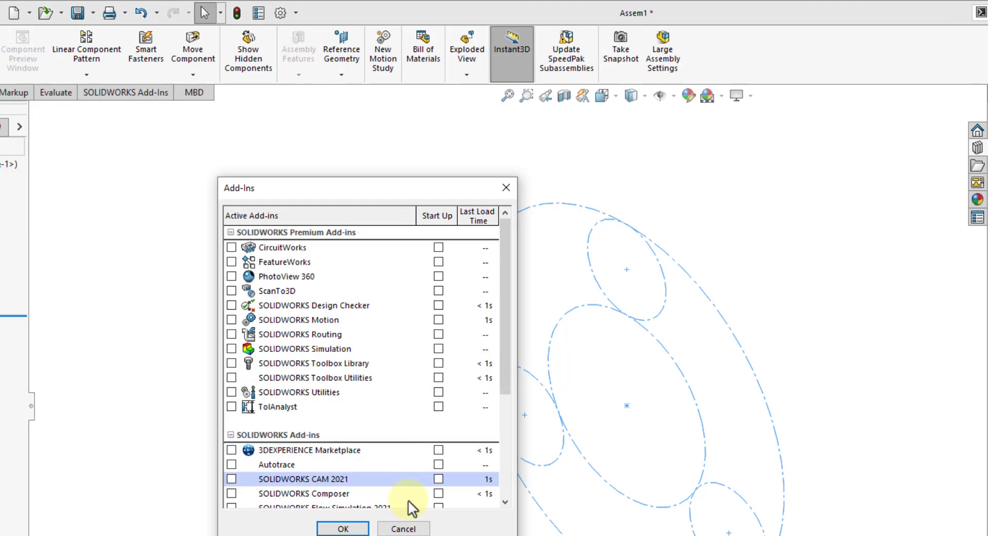
click(535, 530)
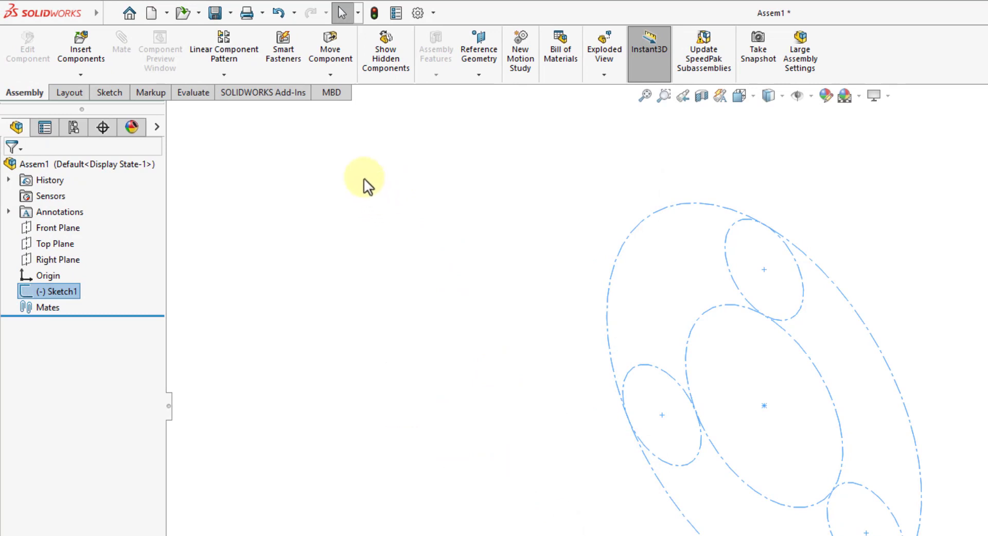
click(253, 93)
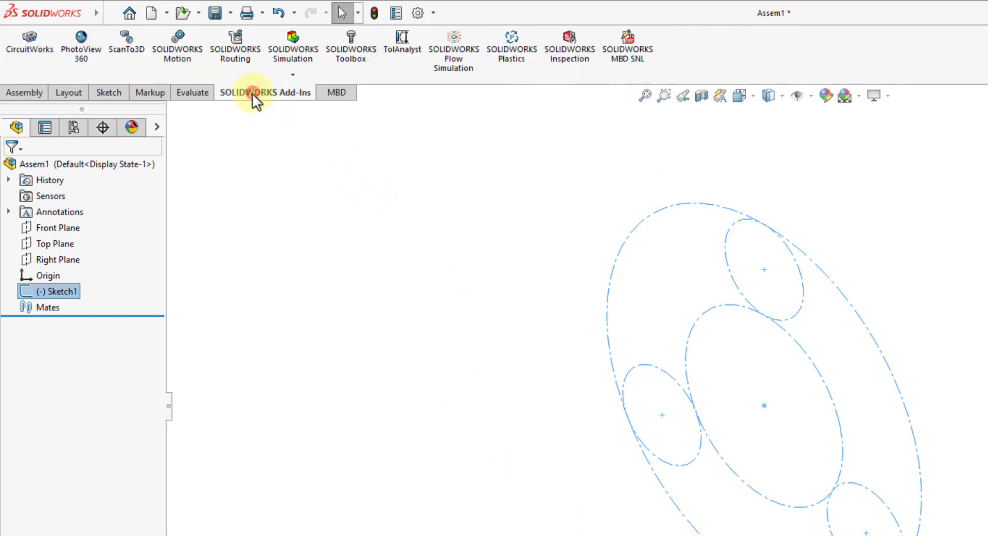
click(359, 56)
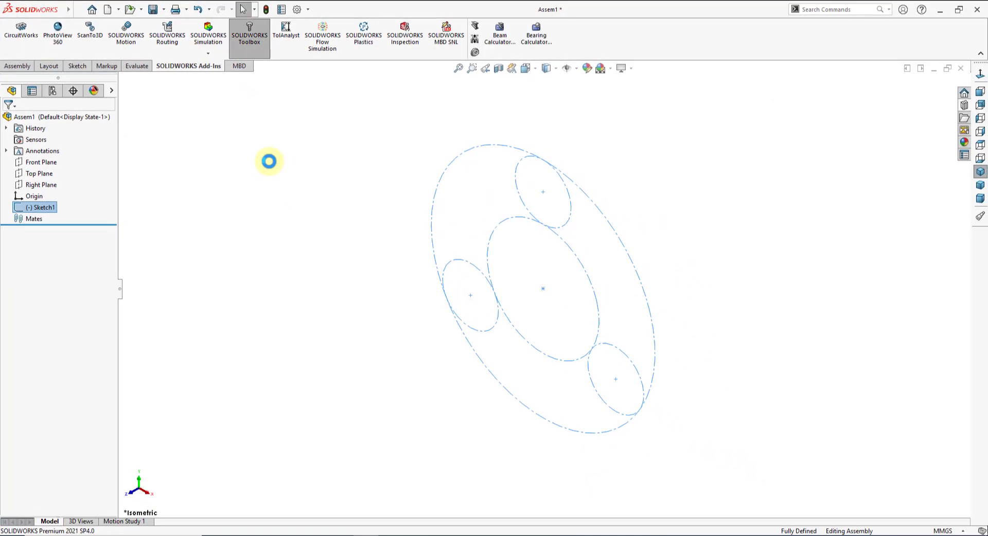
Step: Browse the Toolbox library to ISO > Power Transmission > Gears and select Spur Gear
click(963, 106)
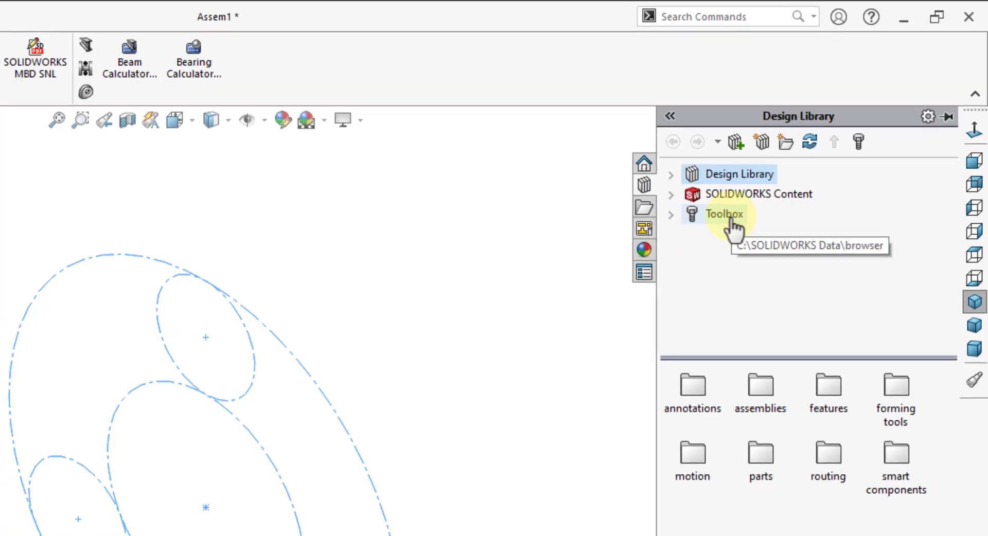
click(839, 122)
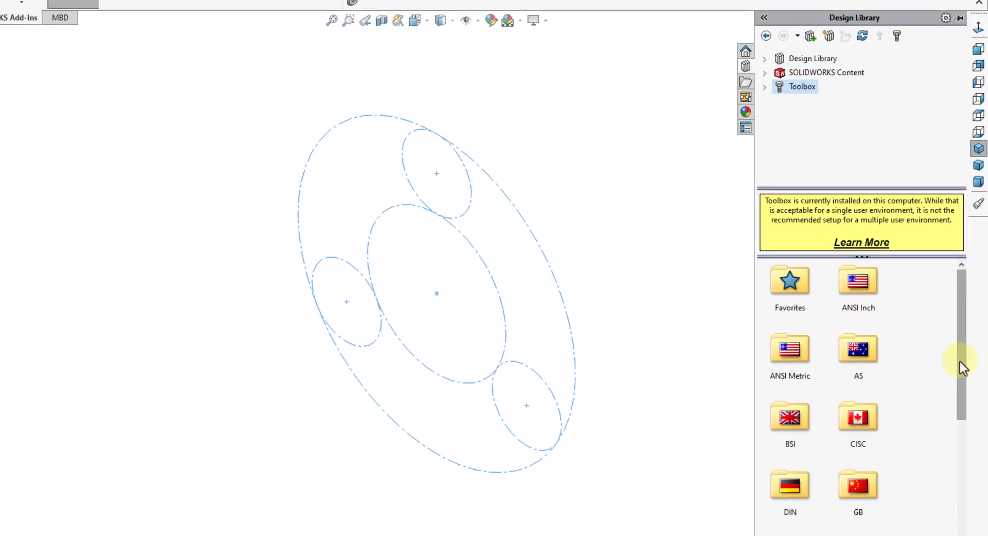
drag(960, 362, 958, 434)
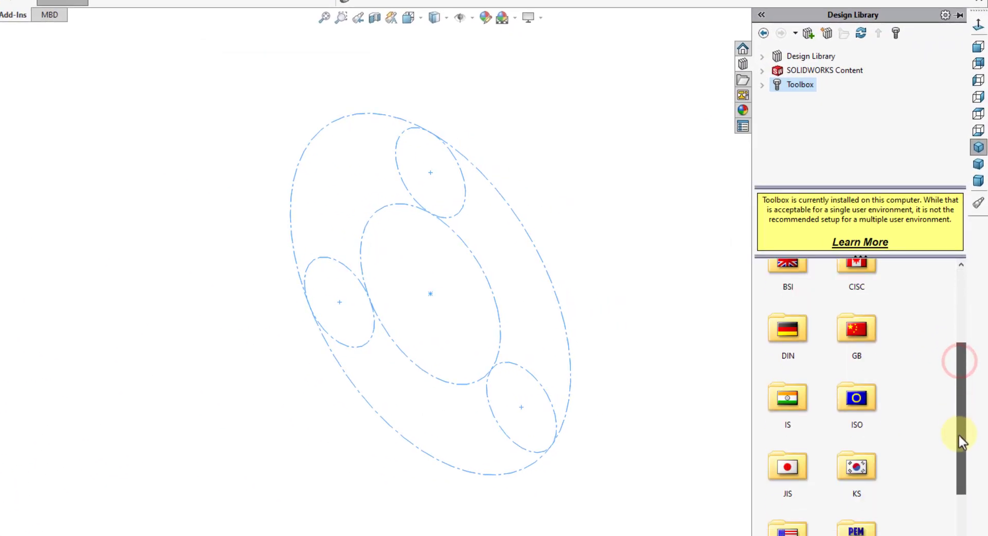
double_click(854, 404)
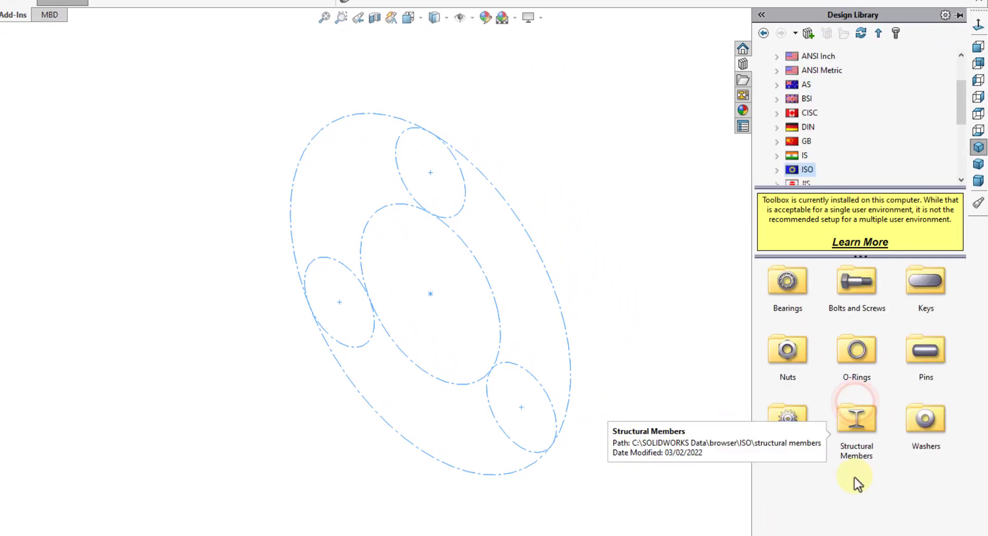
double_click(788, 416)
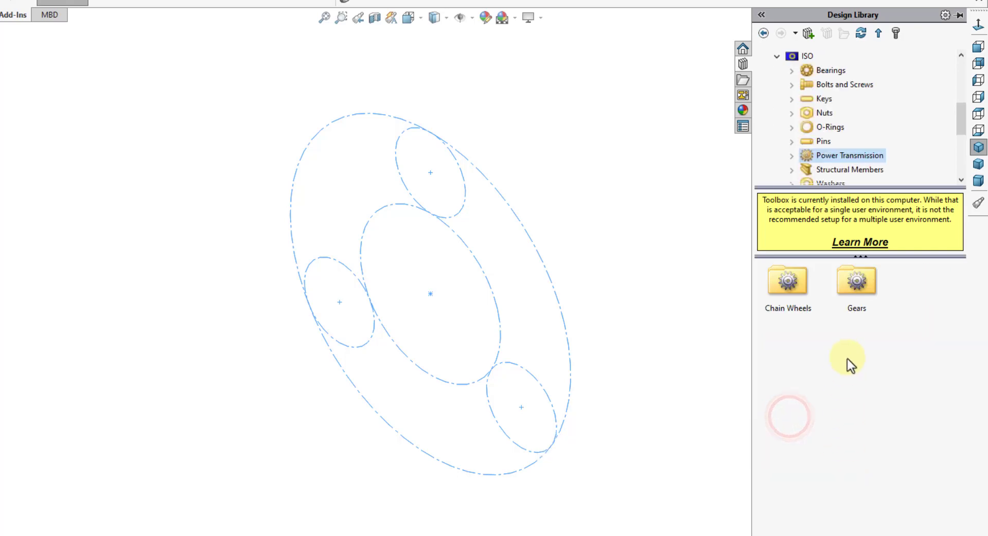
double_click(857, 283)
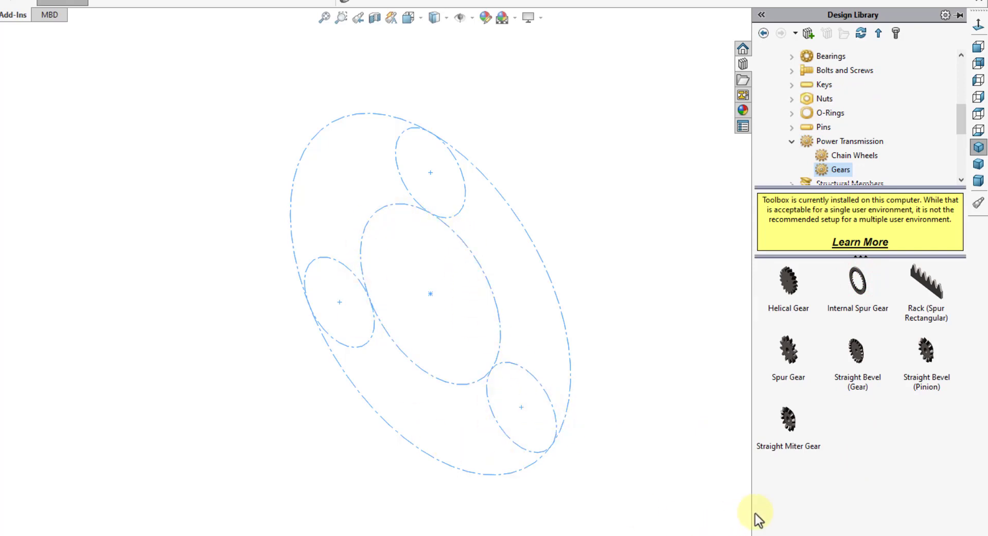
click(789, 356)
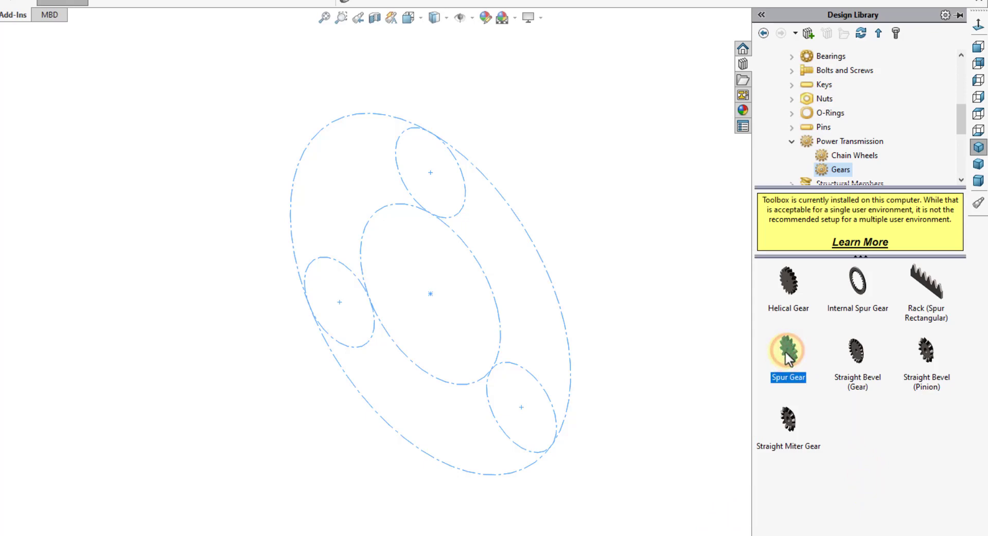
Step: Insert a module 2, 32-tooth spur gear with a 16 mm shaft bore as the sun gear
drag(788, 355, 196, 353)
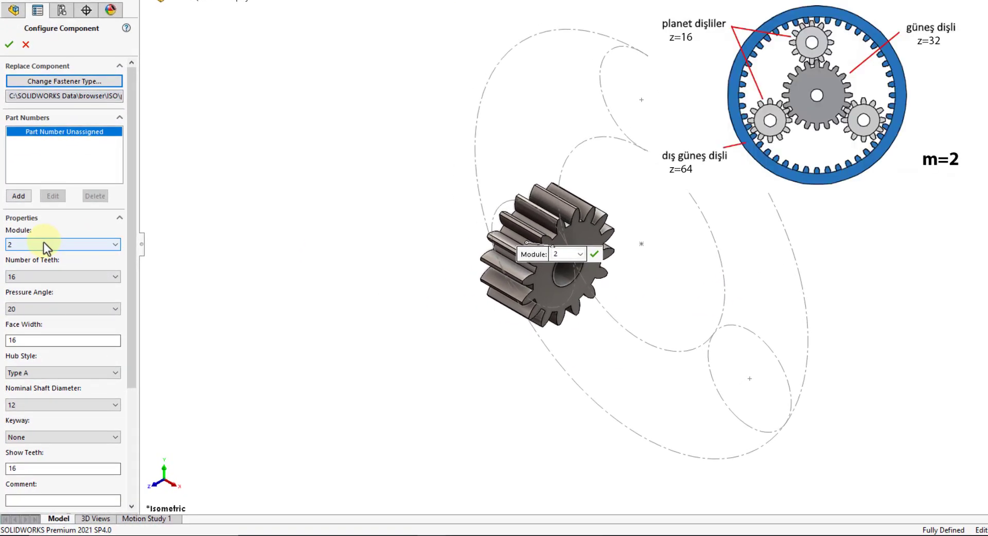
click(42, 277)
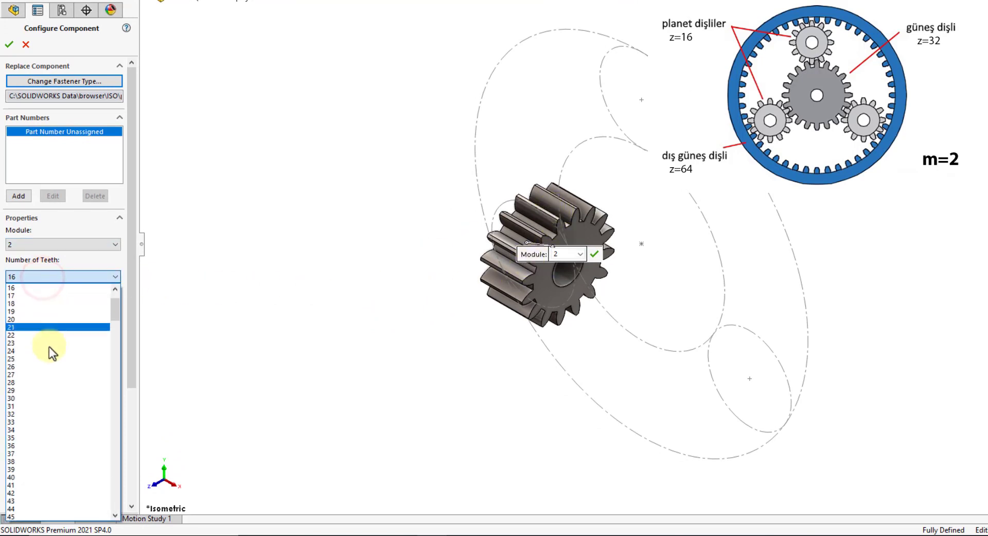
click(32, 415)
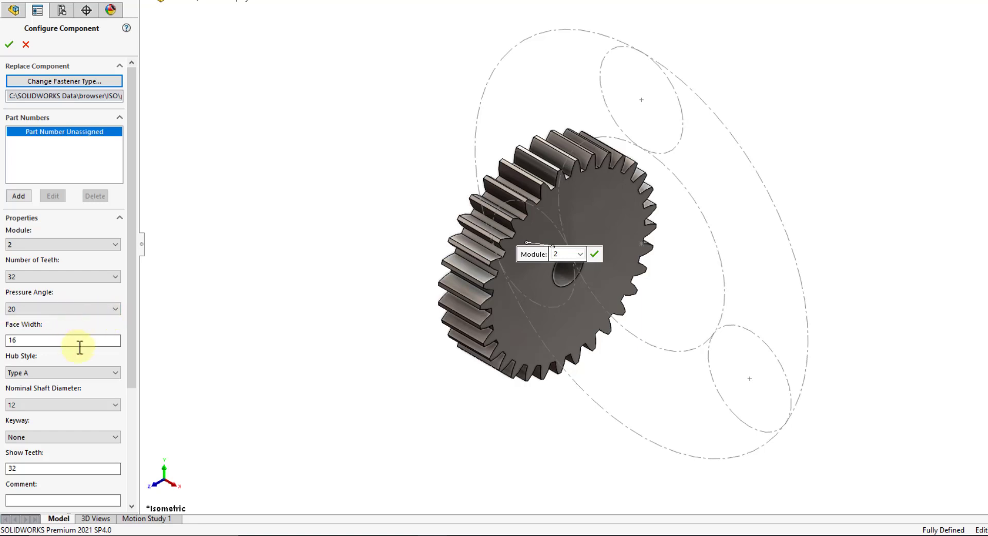
double_click(41, 342)
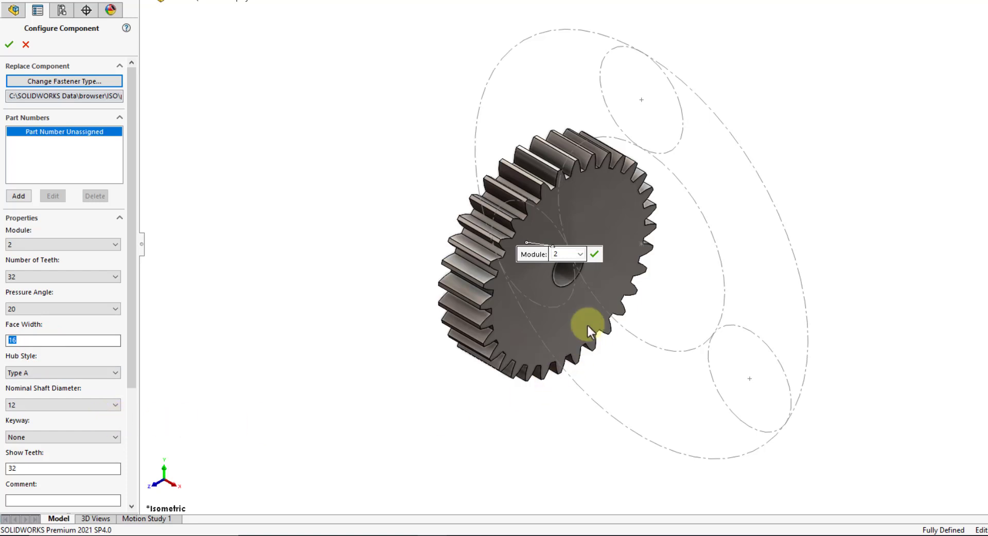
click(33, 406)
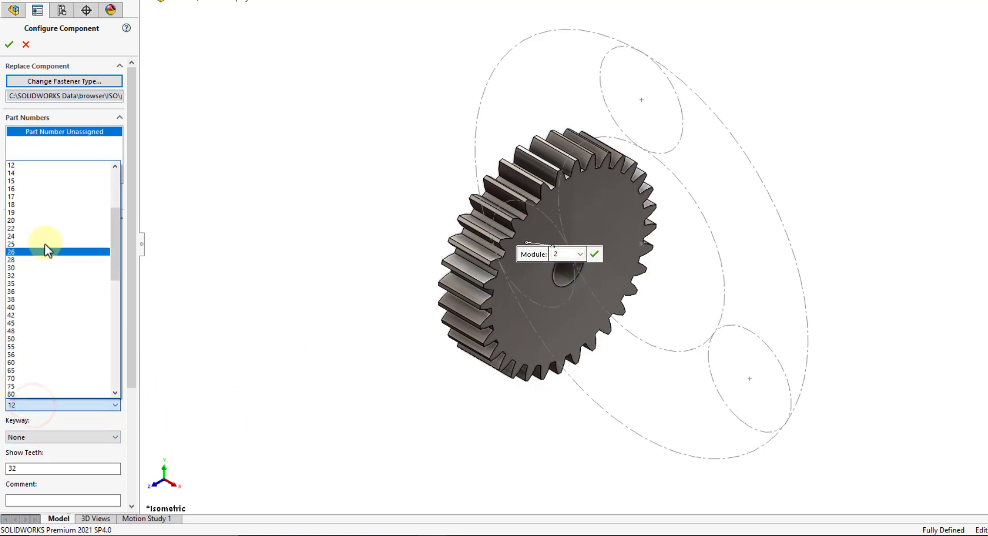
click(32, 190)
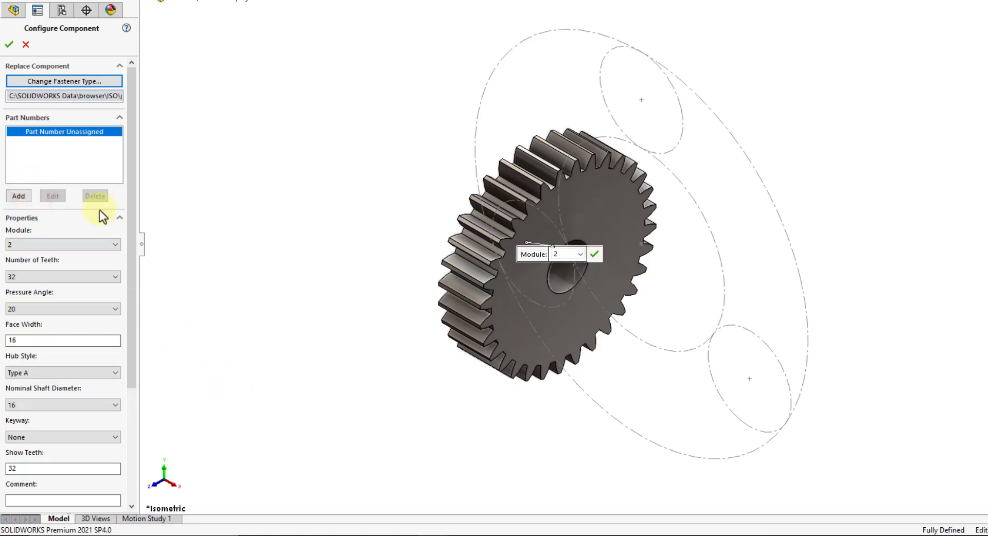
click(9, 44)
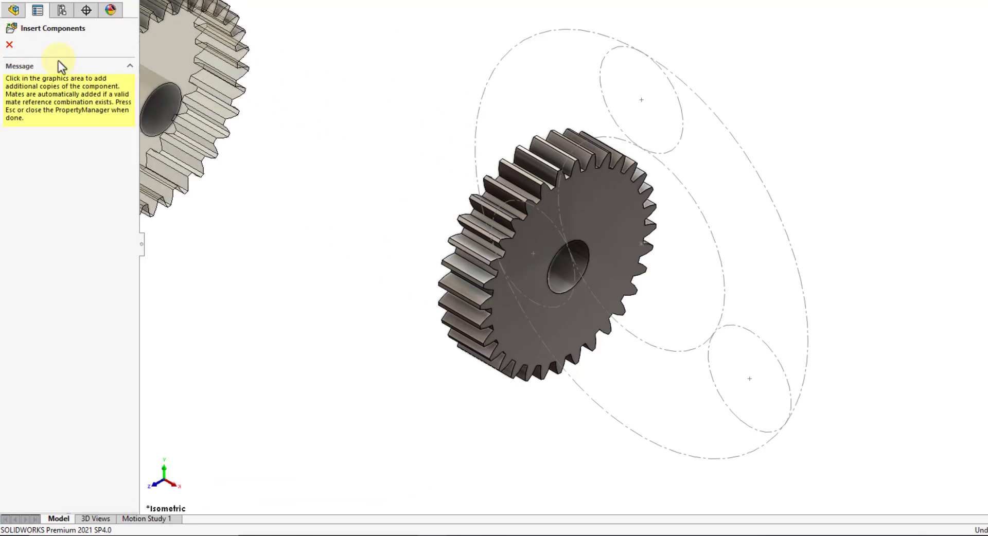
Step: Make the 32-tooth spur gear float and drag it to the lower left of the sketch circles
click(9, 45)
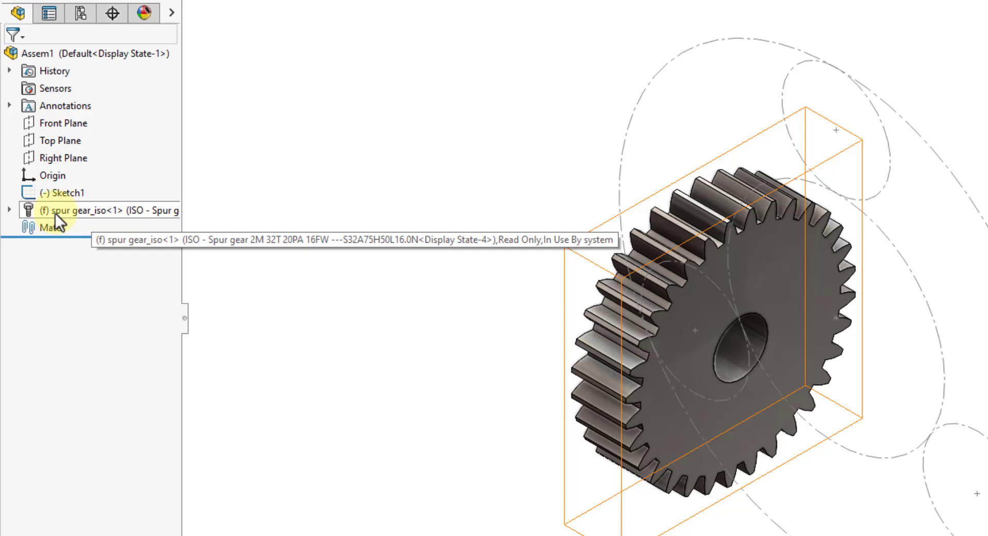
right_click(85, 211)
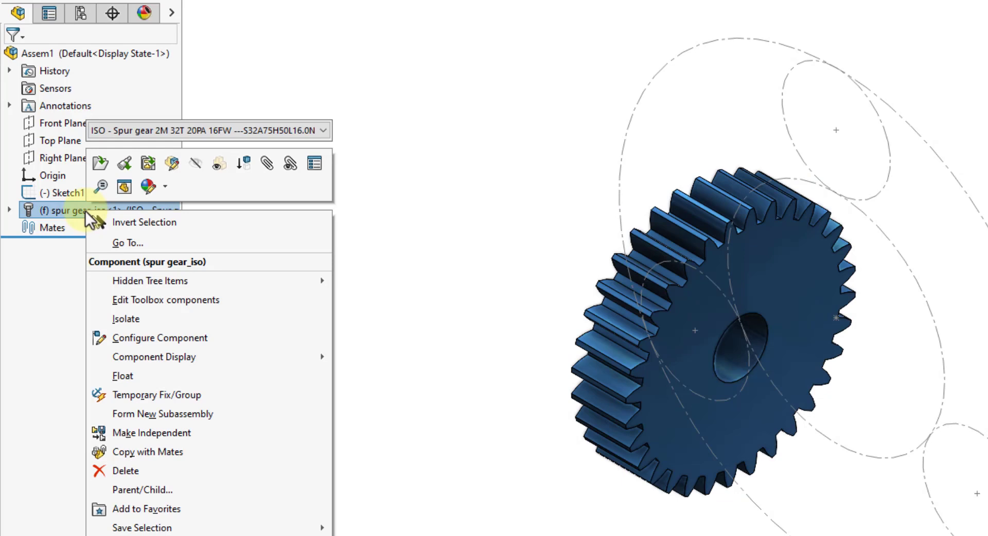
click(139, 376)
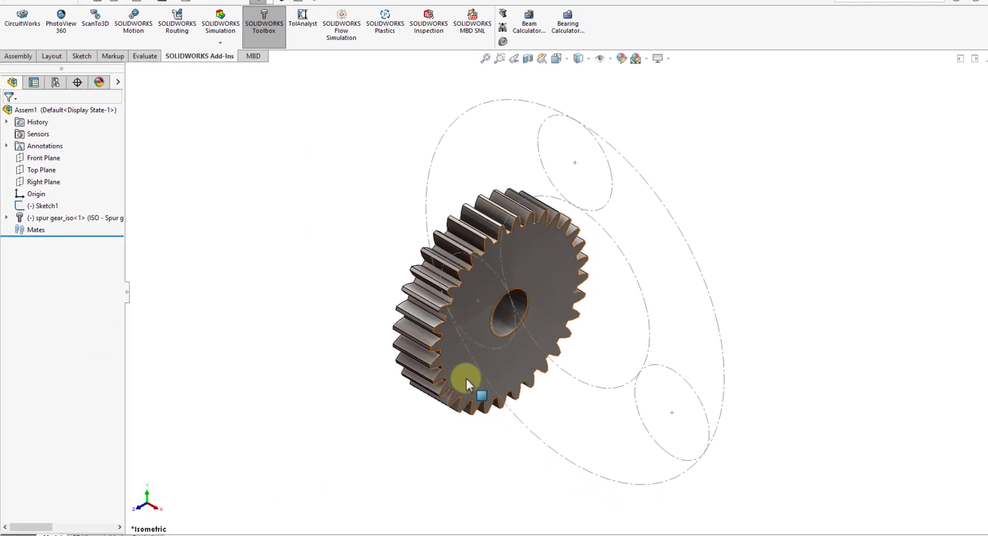
drag(392, 404, 312, 439)
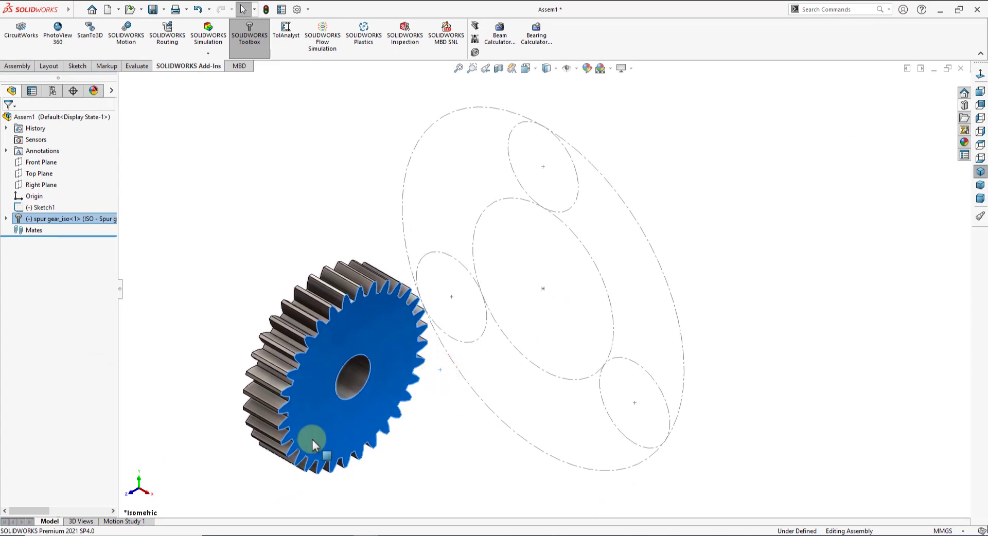
click(237, 233)
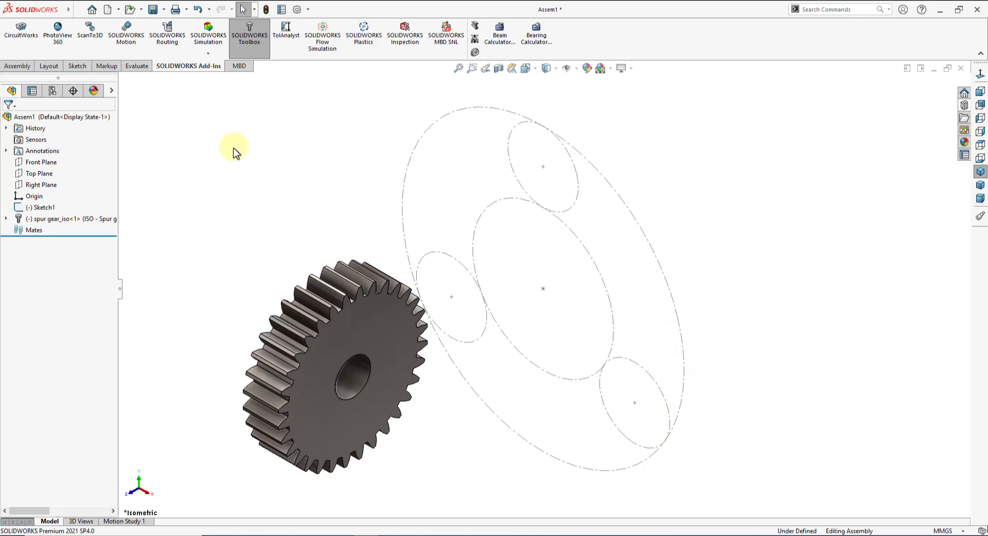
click(17, 66)
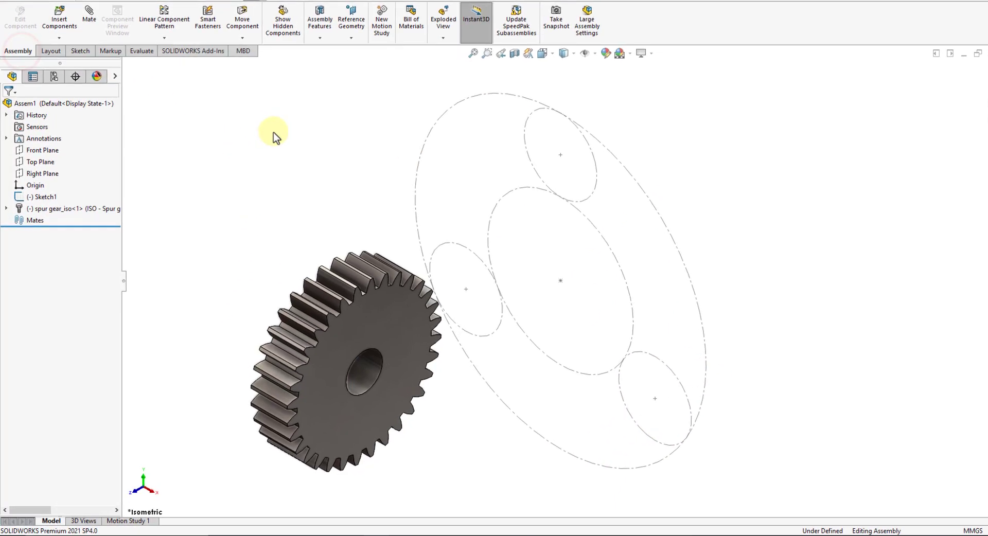
Step: Mate the spur gear's bore concentric with the central Sketch1 circle
click(89, 15)
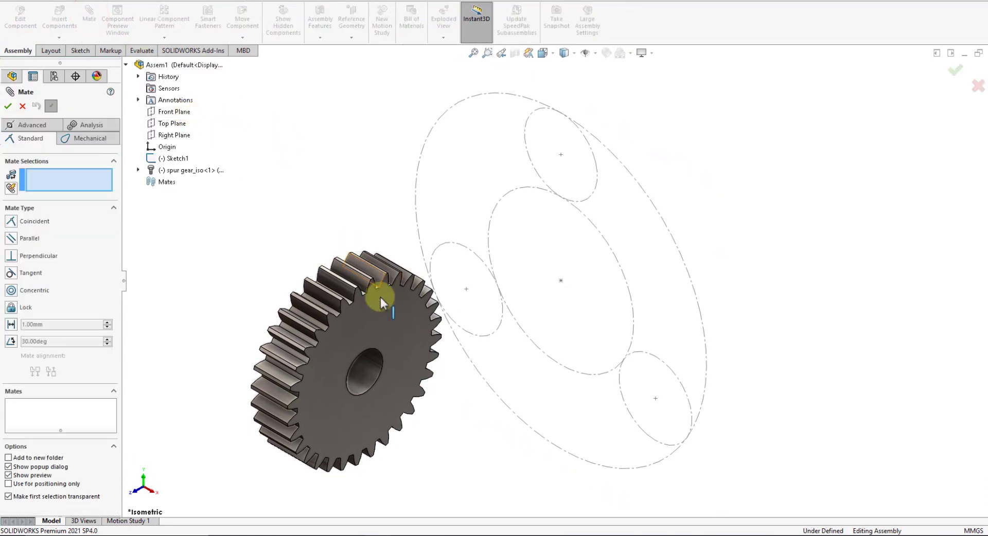
click(366, 370)
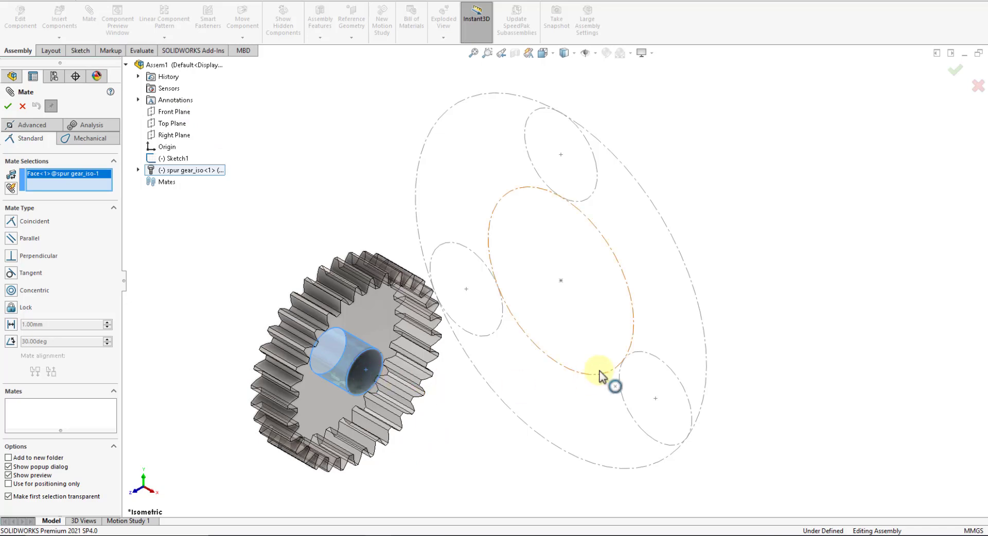
click(630, 288)
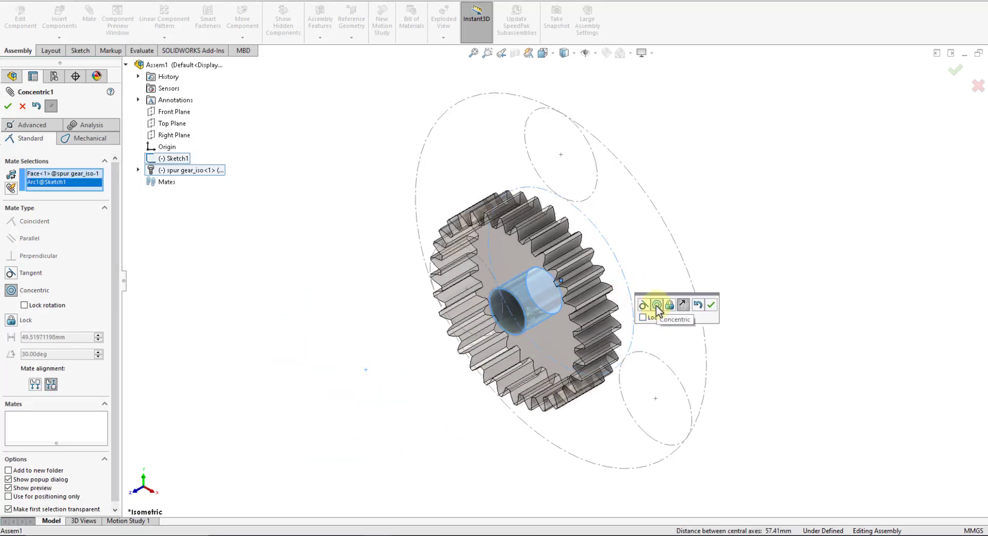
click(710, 304)
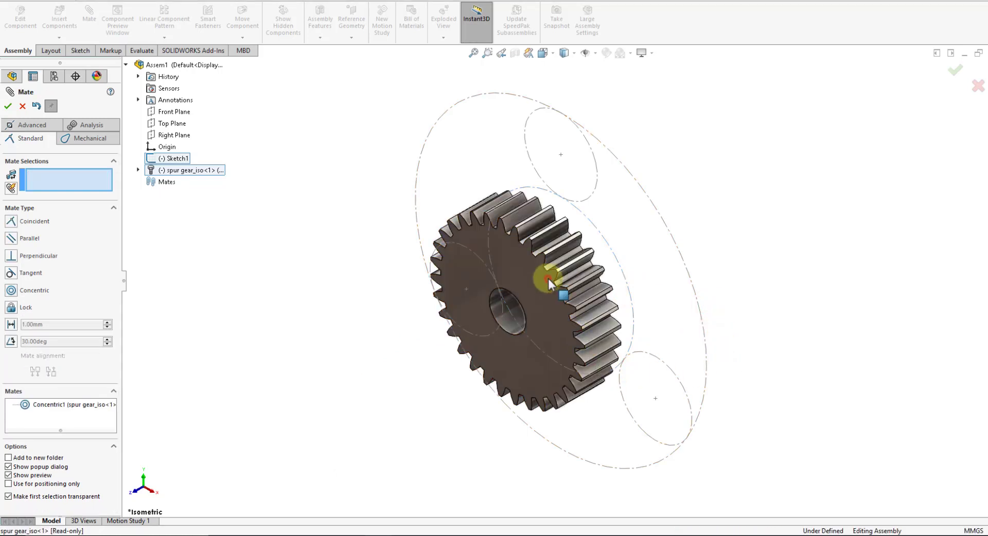
Step: Make the gear's flat face coincident with the Front Plane, then turn the gear about its axis
click(548, 279)
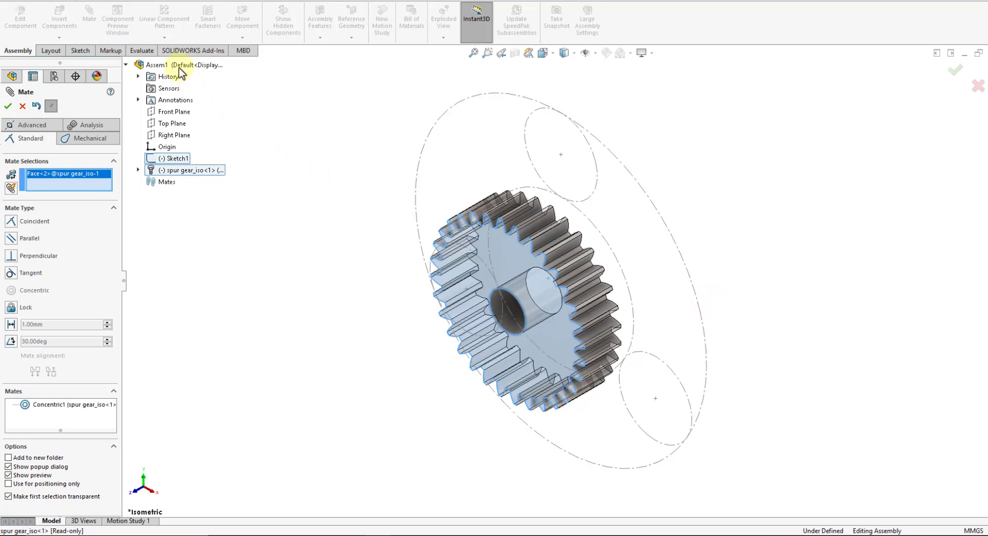
click(182, 112)
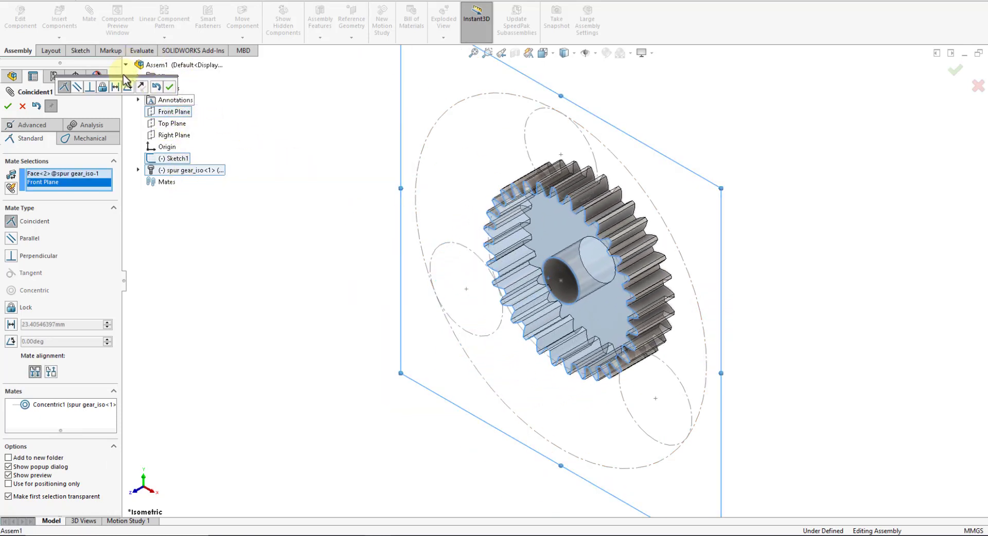
drag(123, 76, 320, 106)
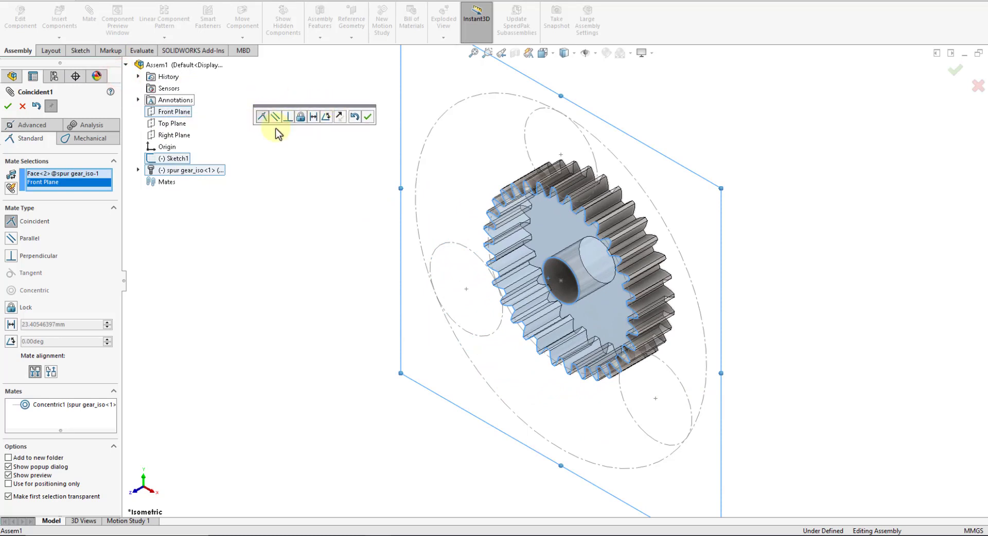
click(367, 118)
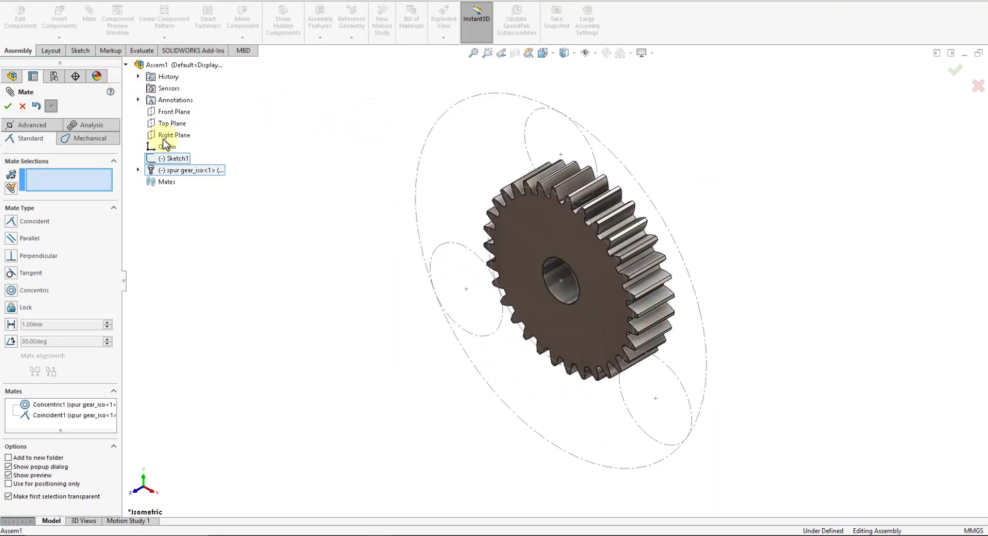
click(20, 108)
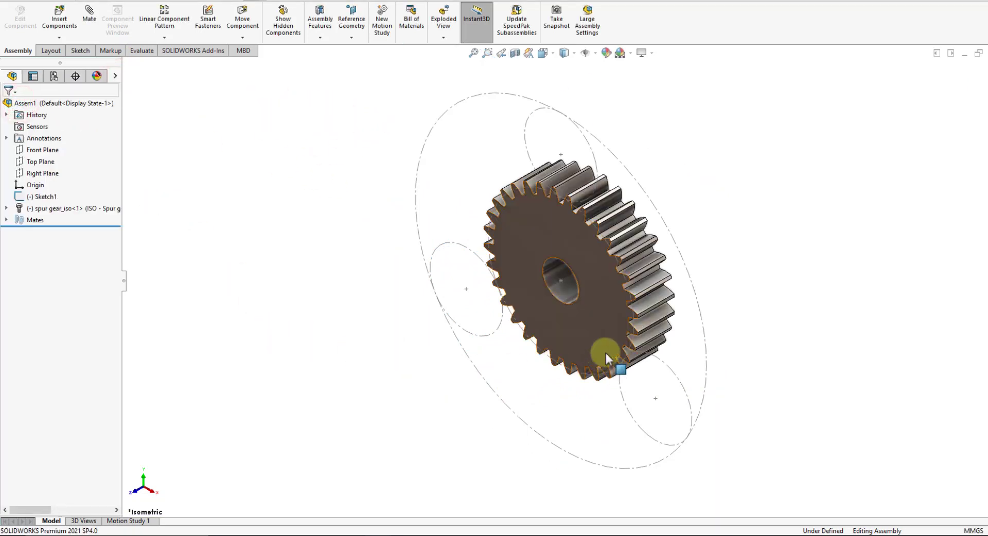
mouse_move(548, 320)
mouse_down()
mouse_move(601, 337)
mouse_move(549, 235)
mouse_up()
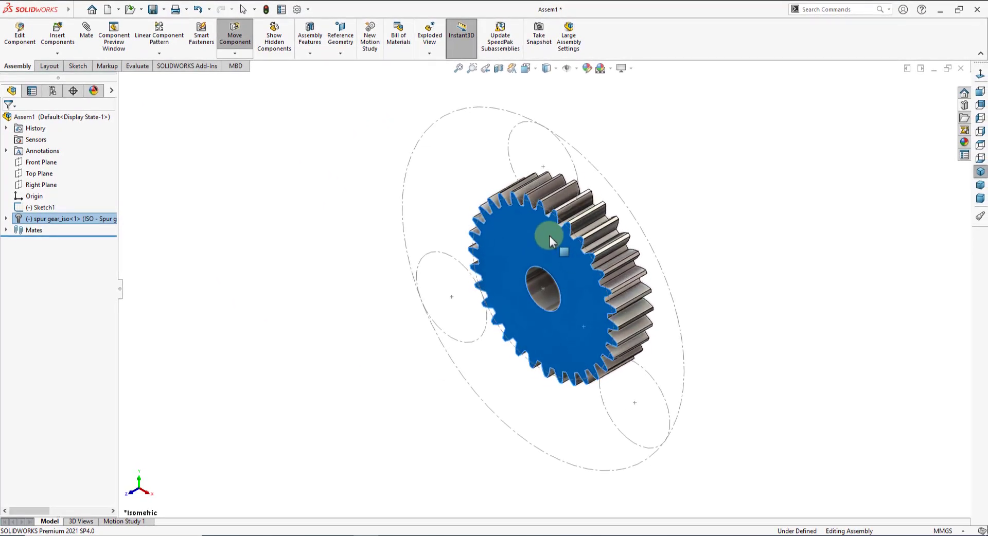
click(312, 371)
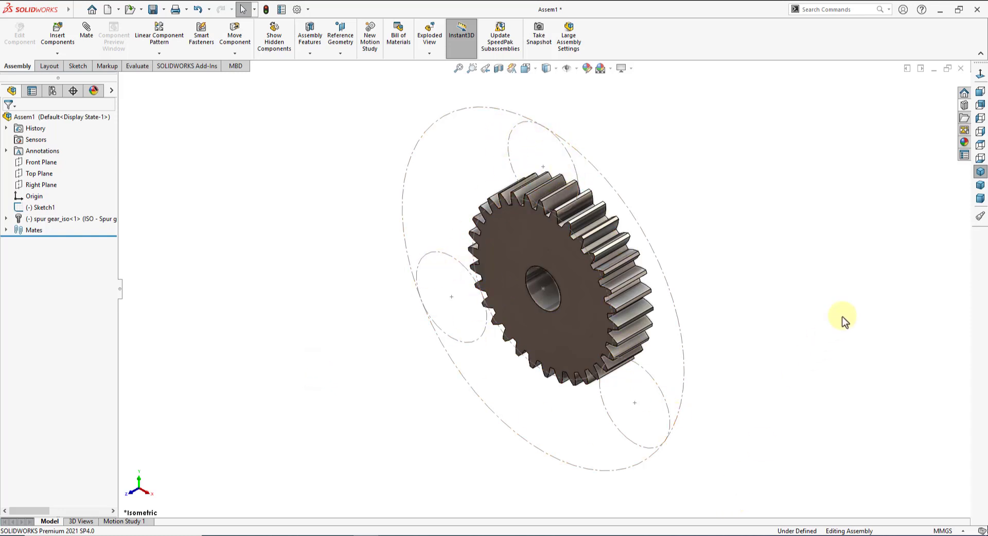
Step: Drag a Toolbox Spur Gear into Assem1 with 16 teeth and a 12 mm nominal shaft diameter
click(964, 106)
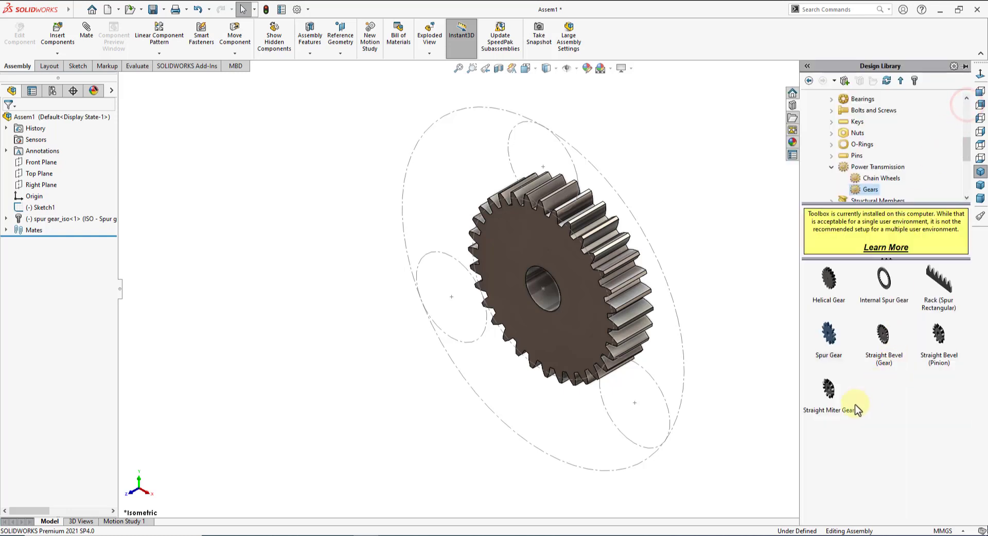
click(827, 340)
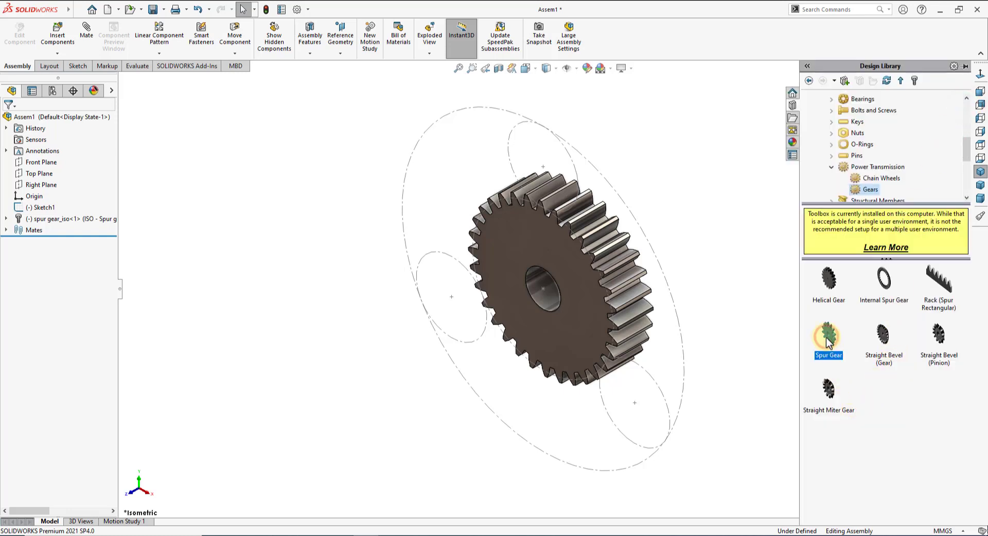
drag(828, 339, 311, 401)
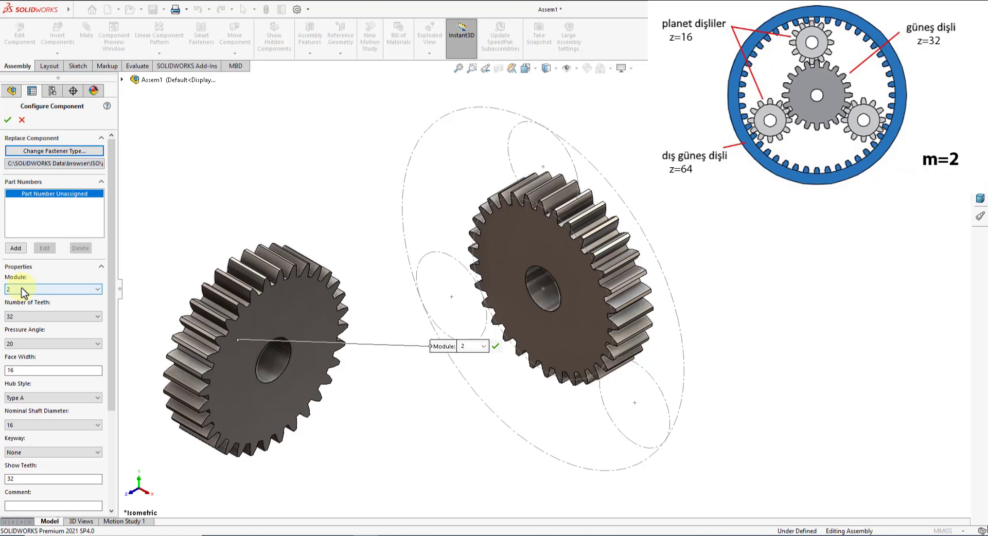
click(23, 317)
scroll(21, 360, up, 2)
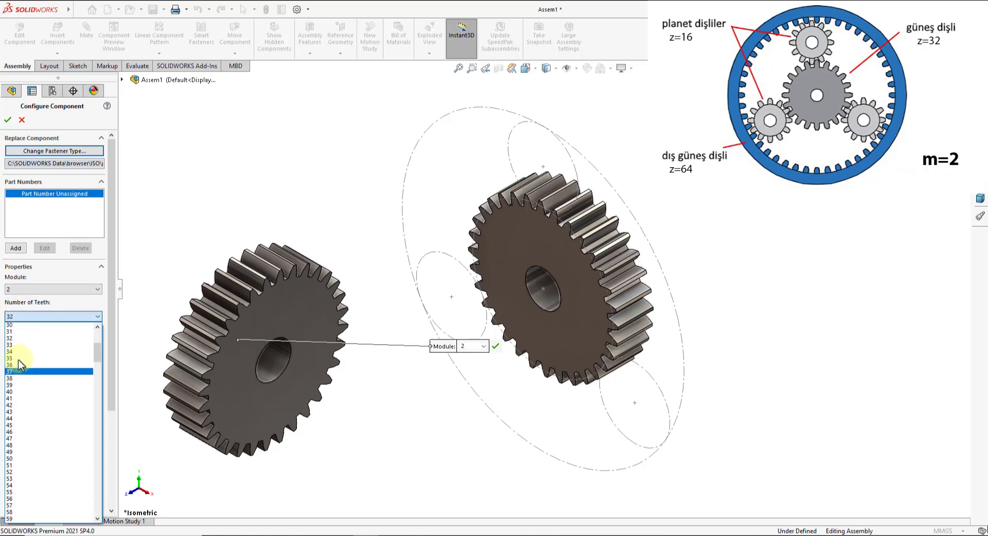
scroll(21, 365, up, 3)
scroll(20, 363, up, 3)
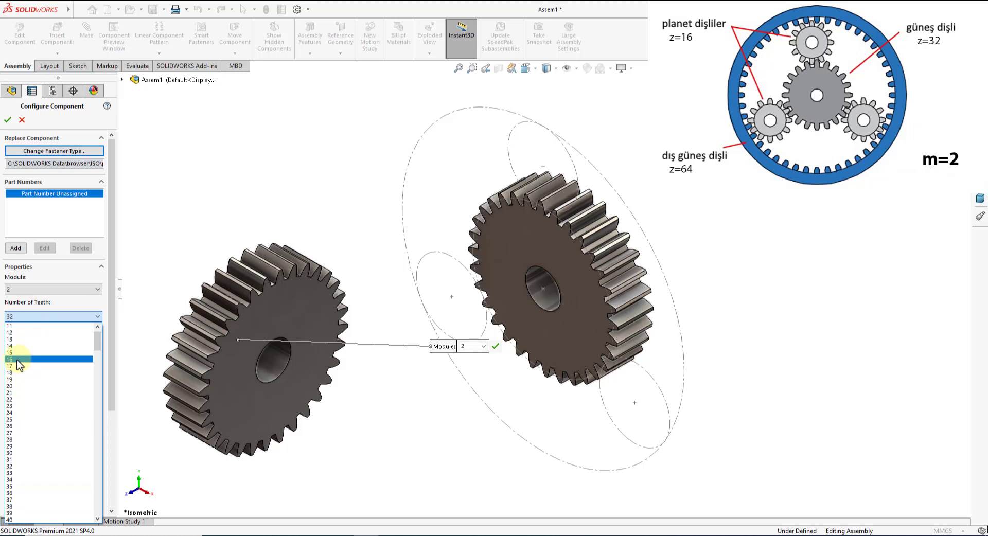
click(17, 360)
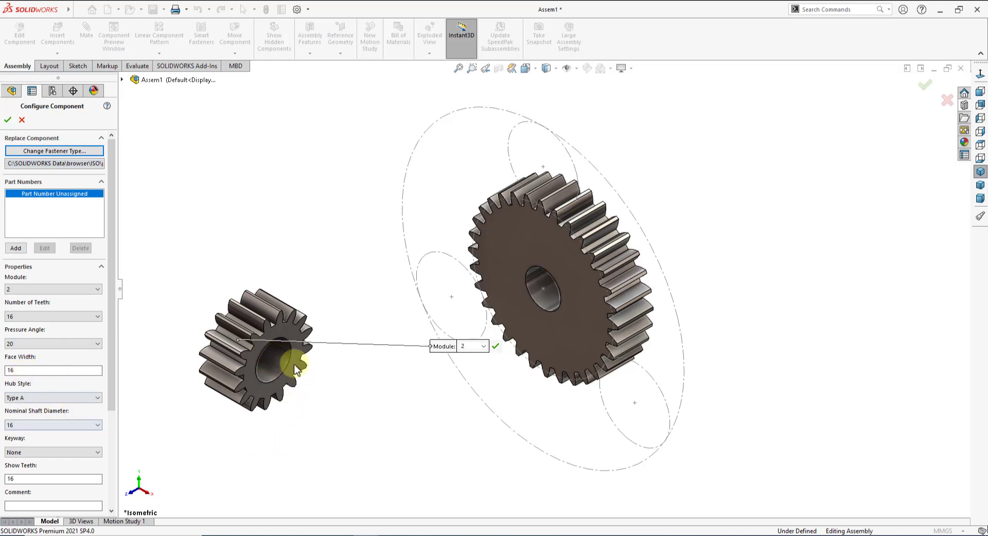
click(88, 425)
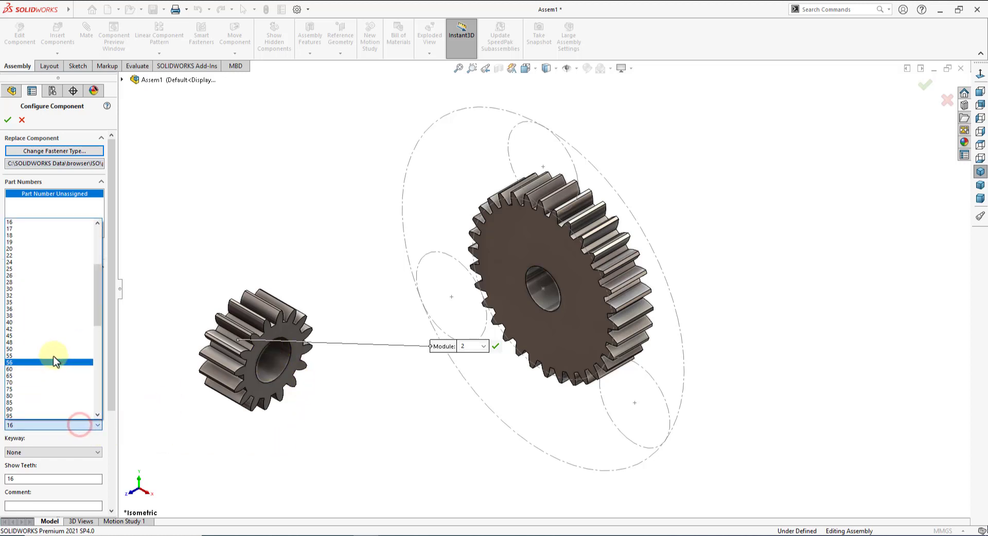
scroll(44, 336, up, 3)
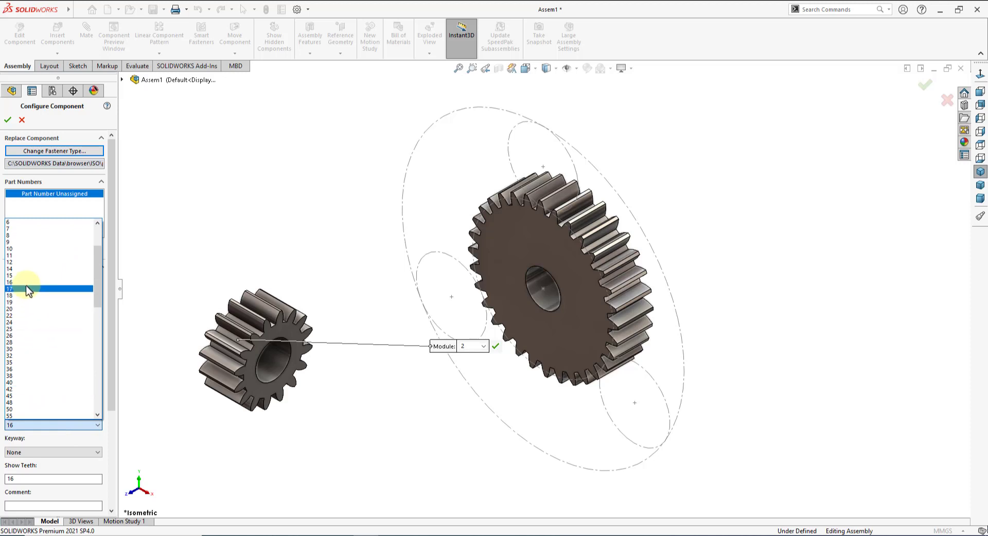
click(21, 263)
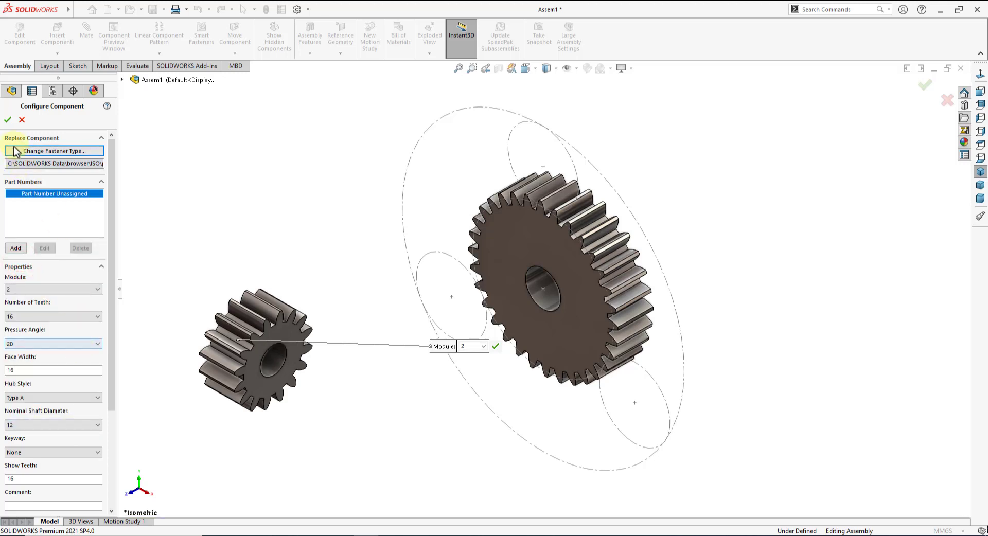
click(8, 119)
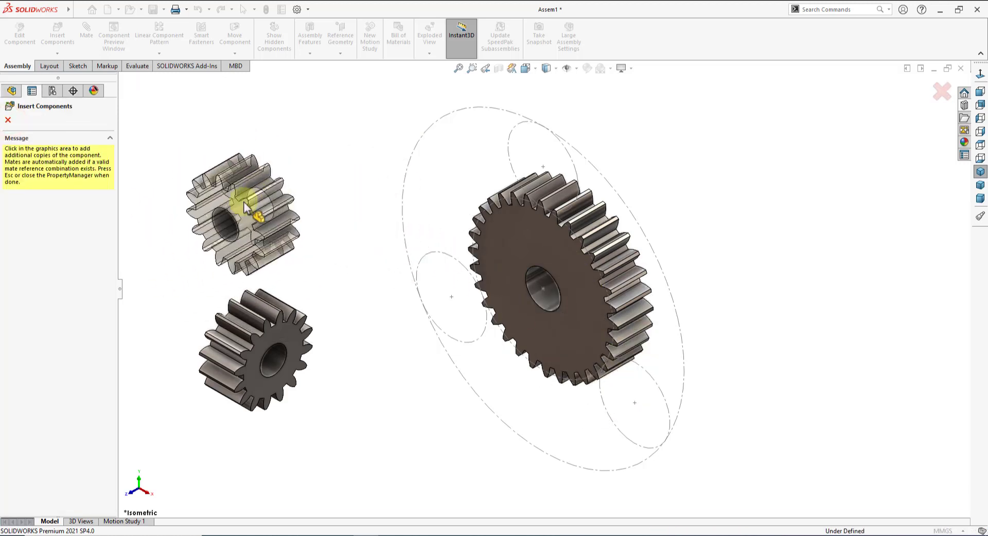
Step: Place two extra 16-tooth gear copies, then undo both, leaving only spur gear_iso<1> and <2>
click(216, 218)
click(326, 220)
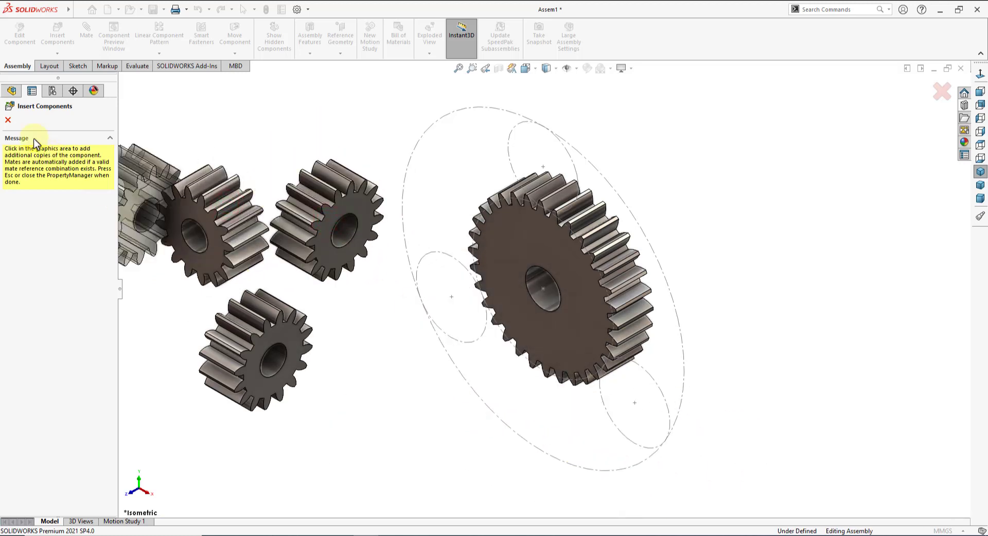
click(8, 121)
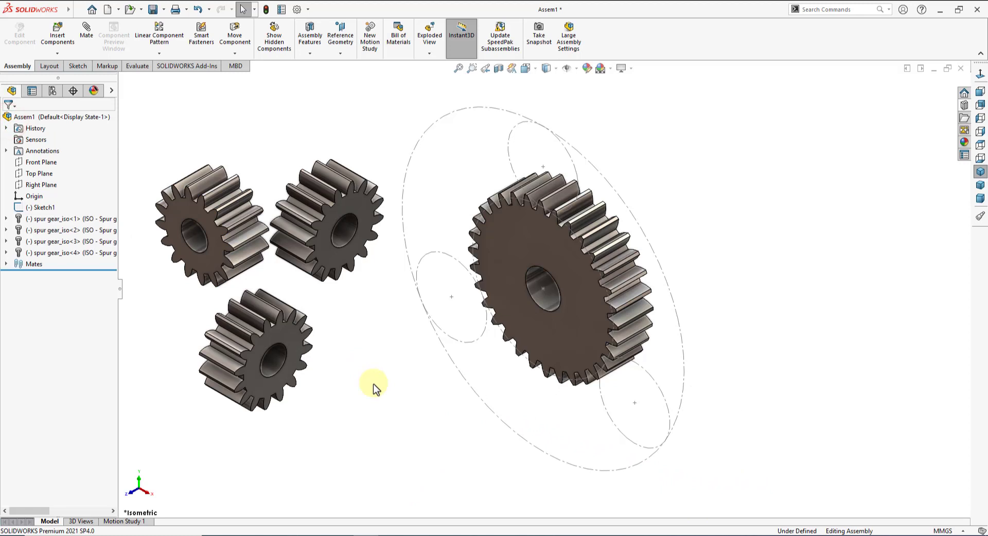
key(ctrl+z)
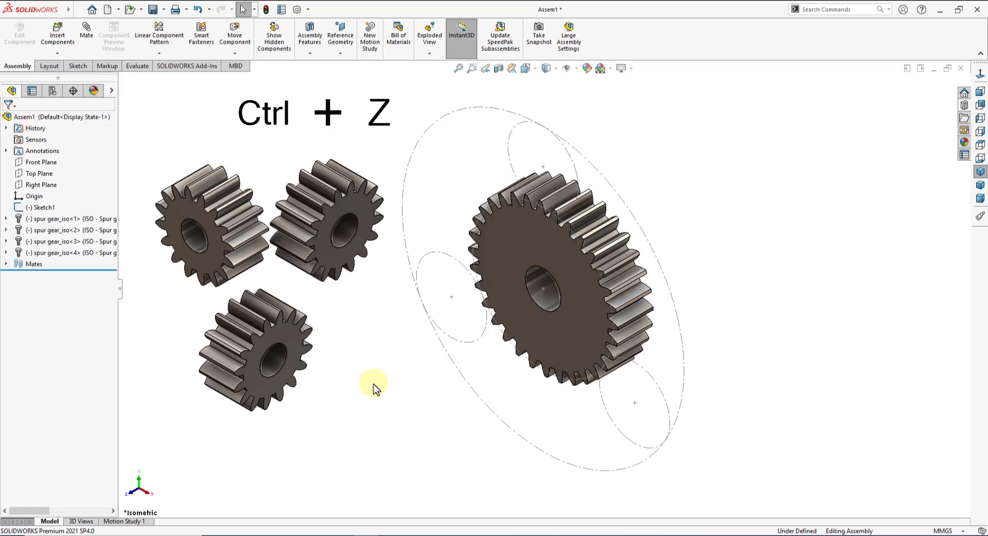
key(ctrl+z)
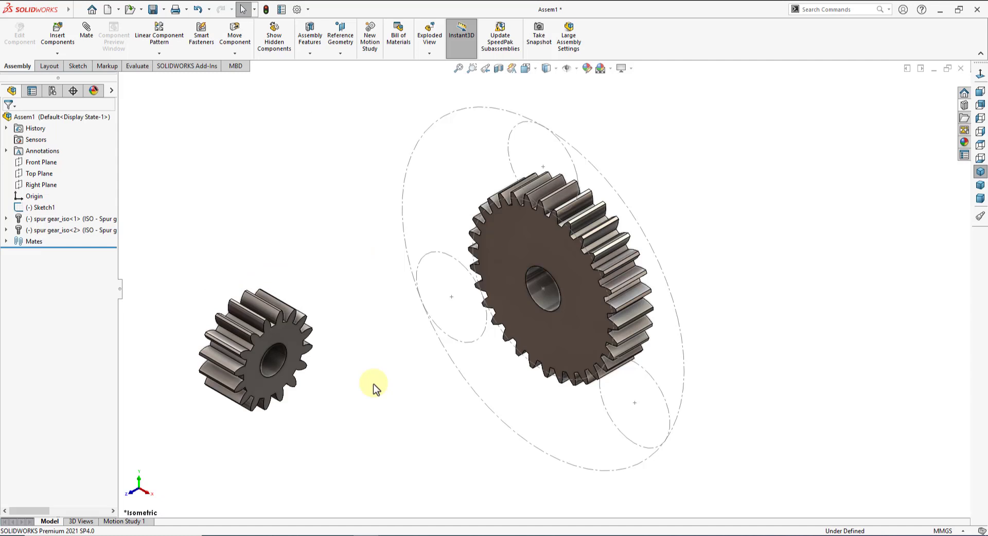
Step: Move the small gear near the large one and mate its bore concentric to Arc3@Sketch1
click(288, 338)
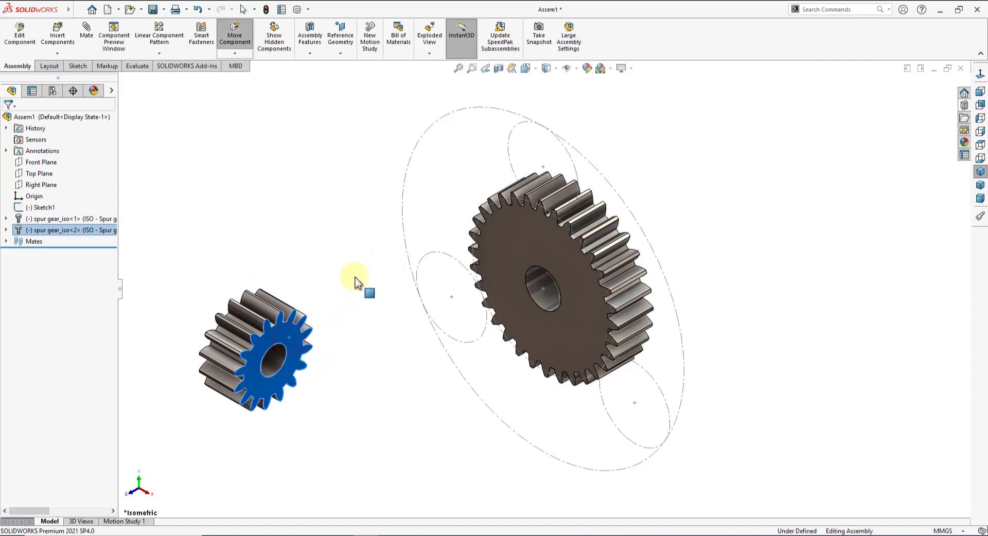
drag(289, 339, 351, 304)
key(Escape)
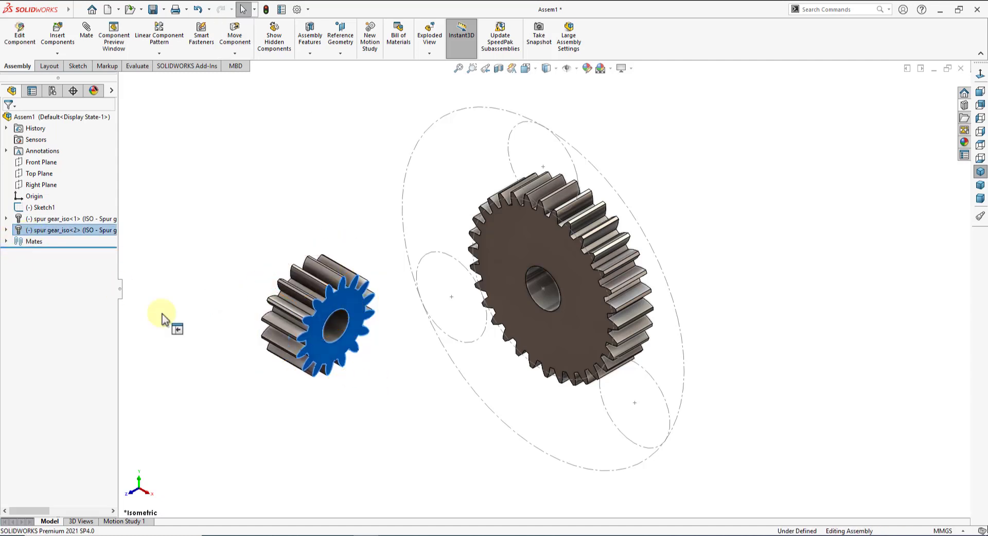
click(325, 514)
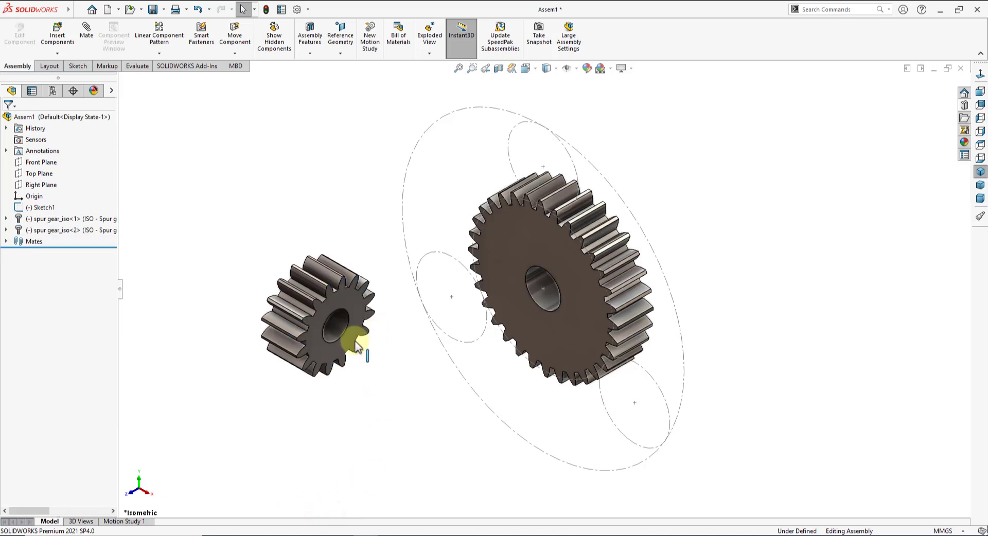
click(87, 33)
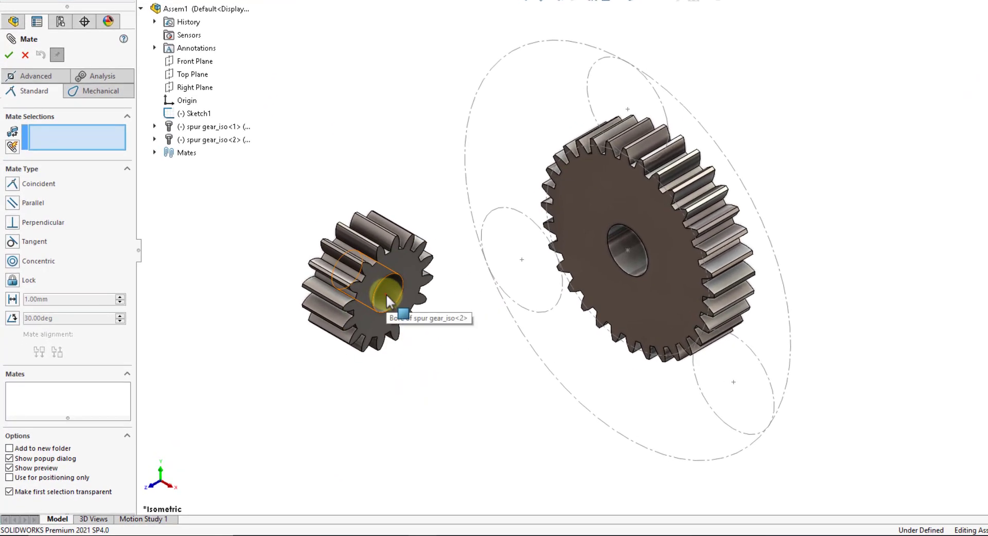
click(386, 293)
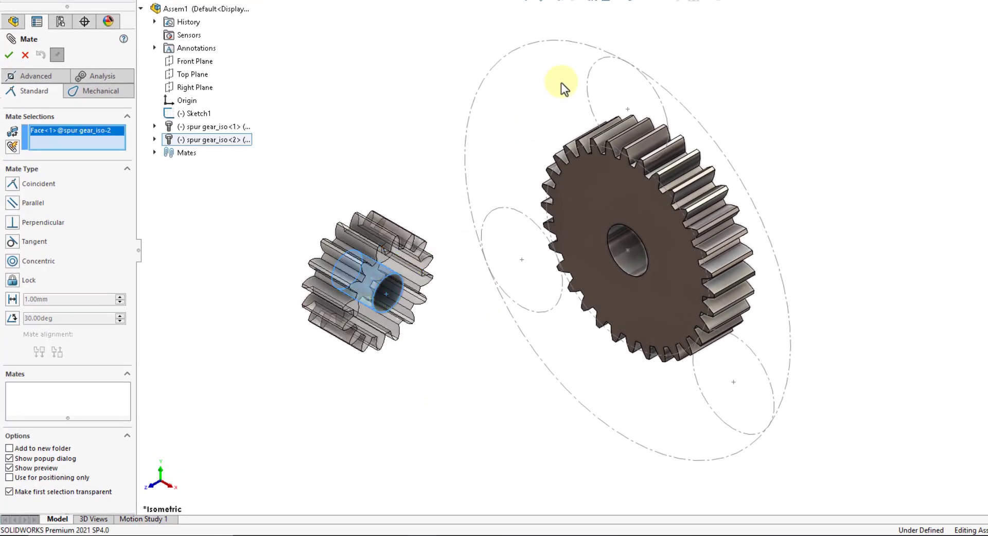
click(593, 66)
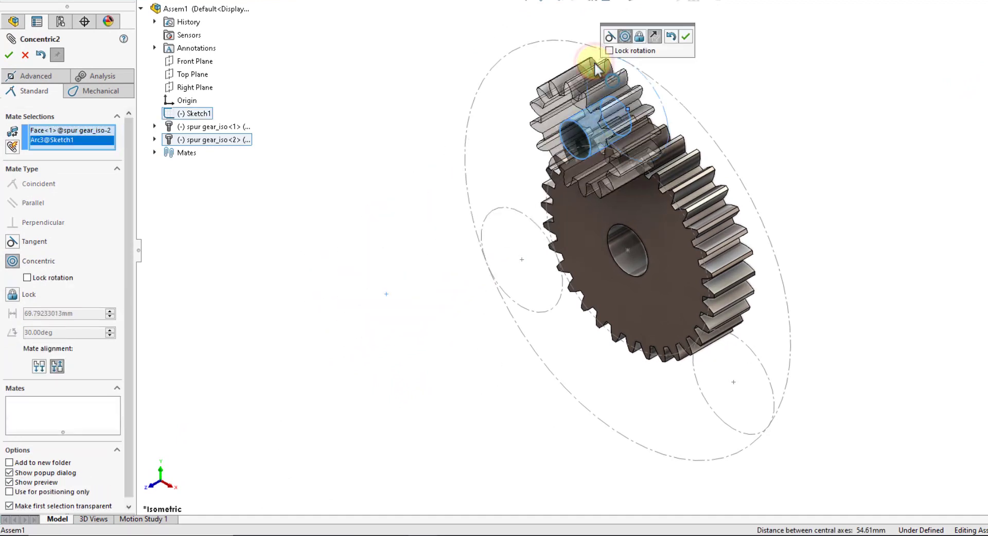
click(685, 37)
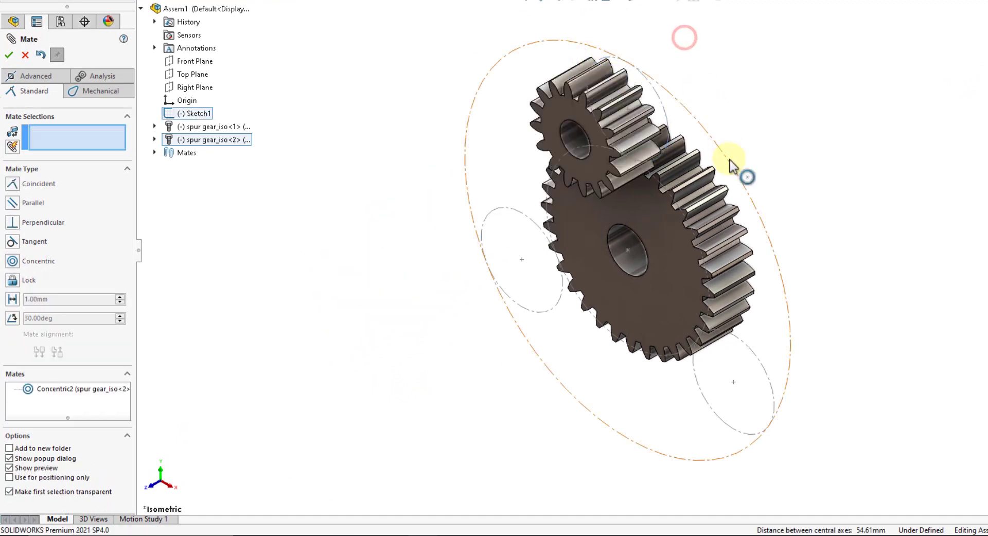
Step: Make the small gear's side face coincident with the Front Plane
click(567, 109)
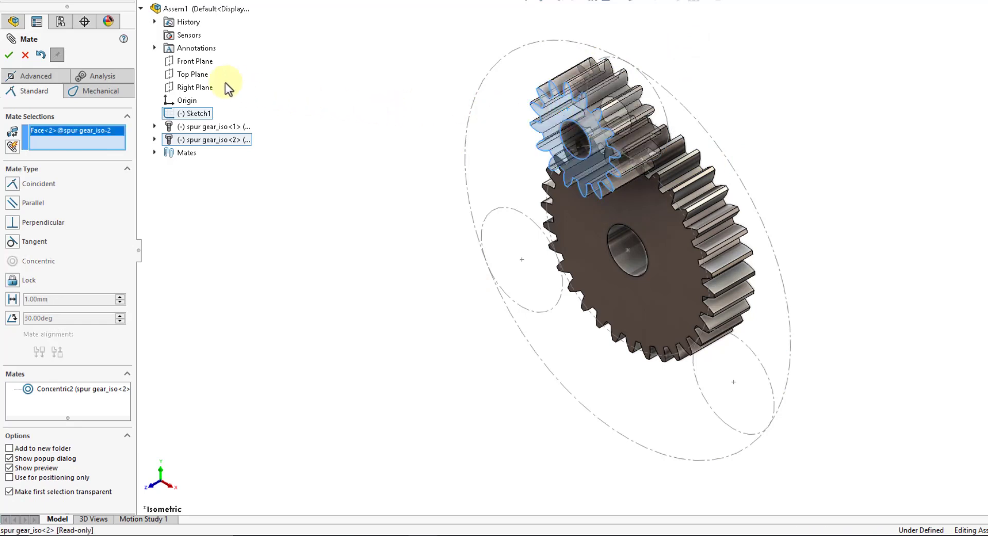
click(206, 63)
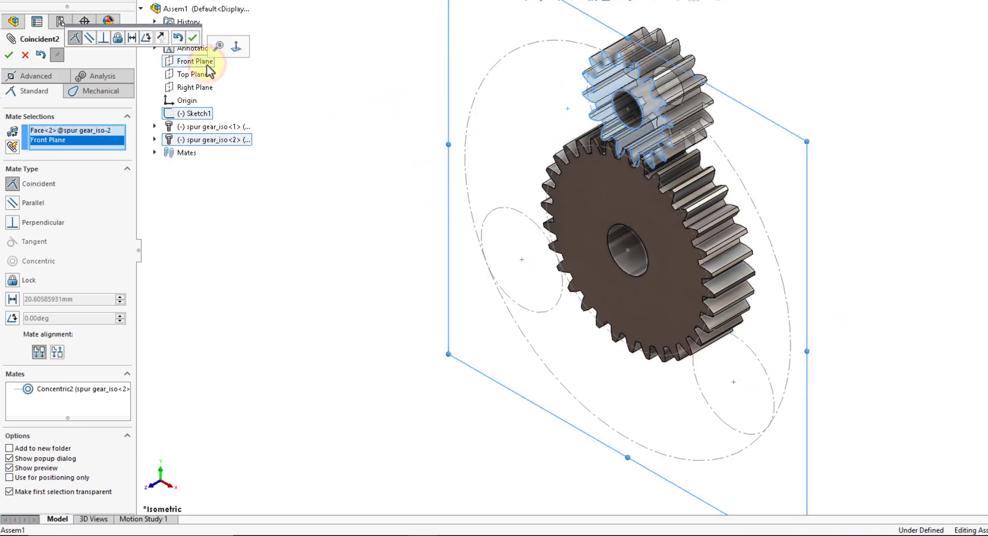
drag(154, 26, 354, 56)
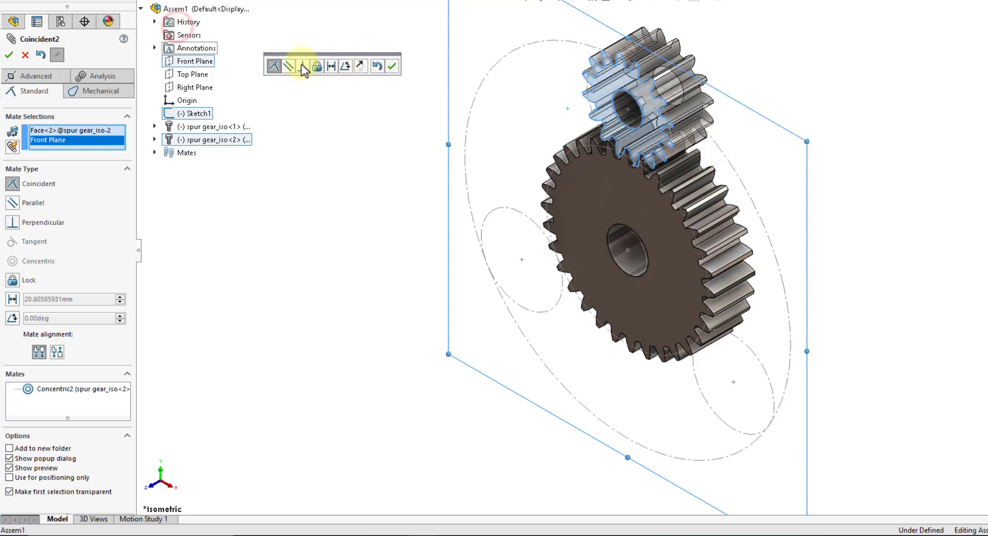
click(392, 66)
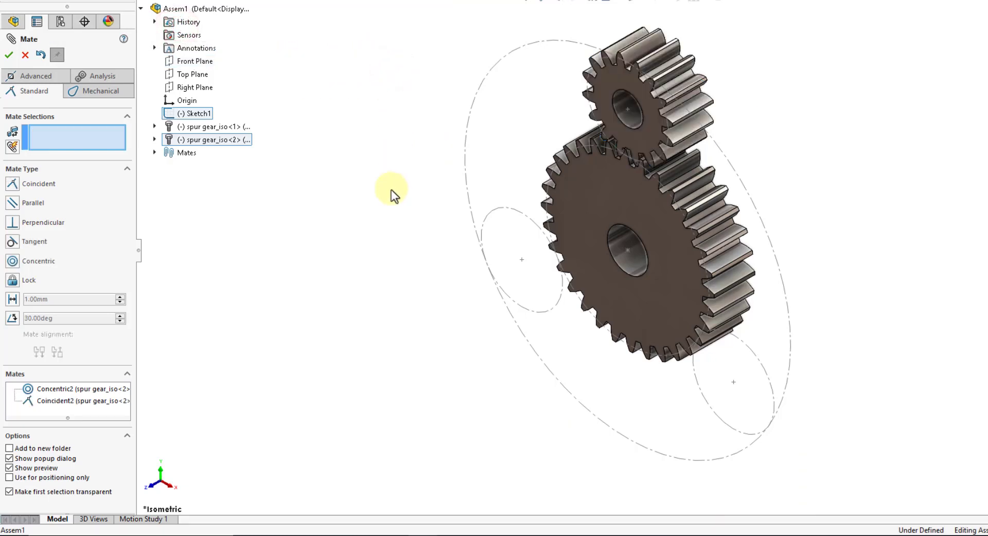
click(17, 50)
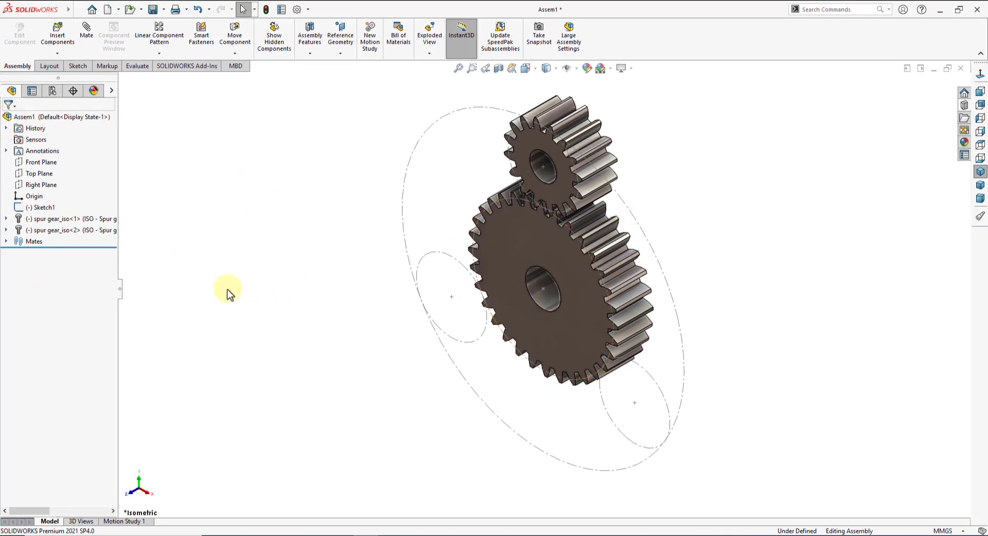
Step: Ctrl-drag a small gear copy, undo it, and open the component pattern type list
ctrl+drag(103, 230, 320, 323)
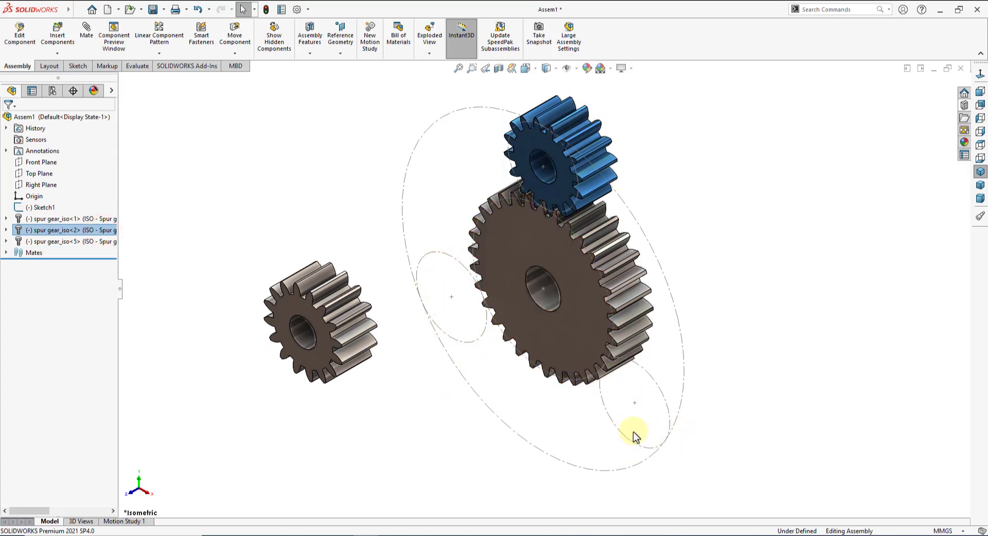
key(ctrl+z)
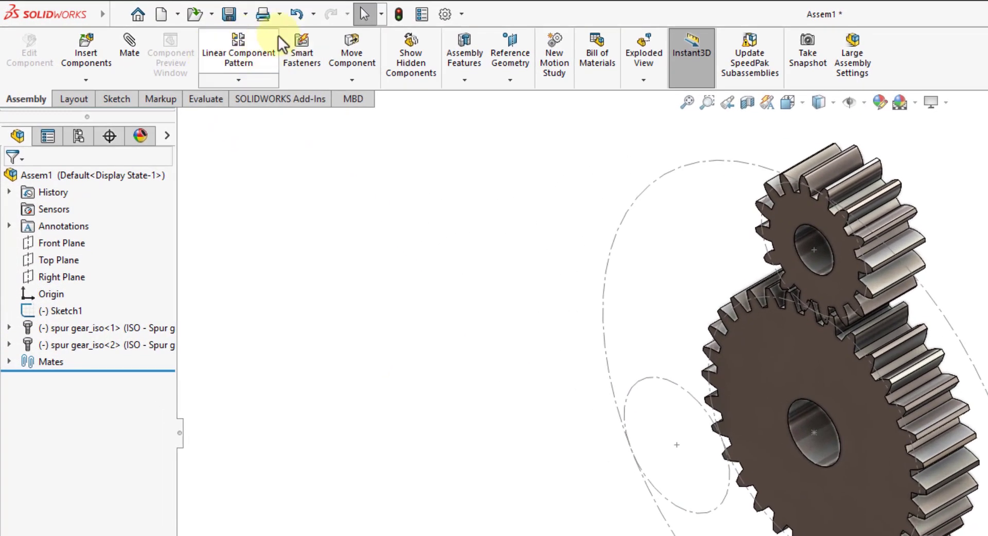
click(242, 76)
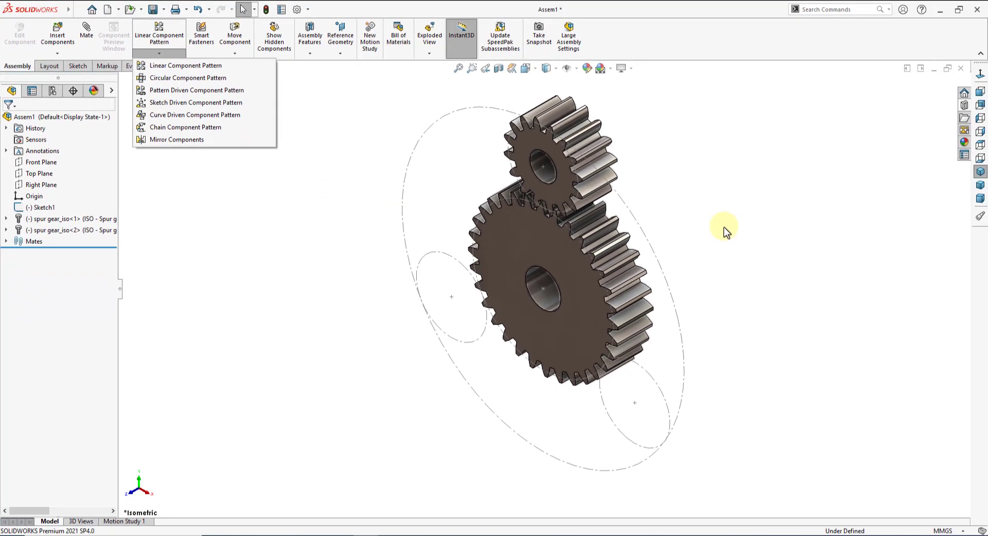
Step: Circularly pattern the 16-tooth gear 3 times over 360° about the large gear's bore
click(557, 191)
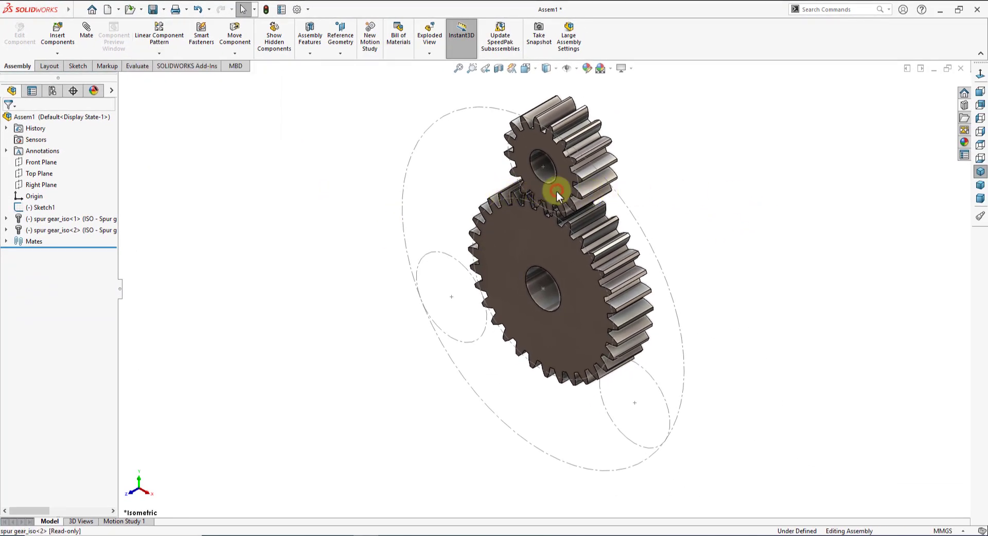
click(557, 190)
click(173, 54)
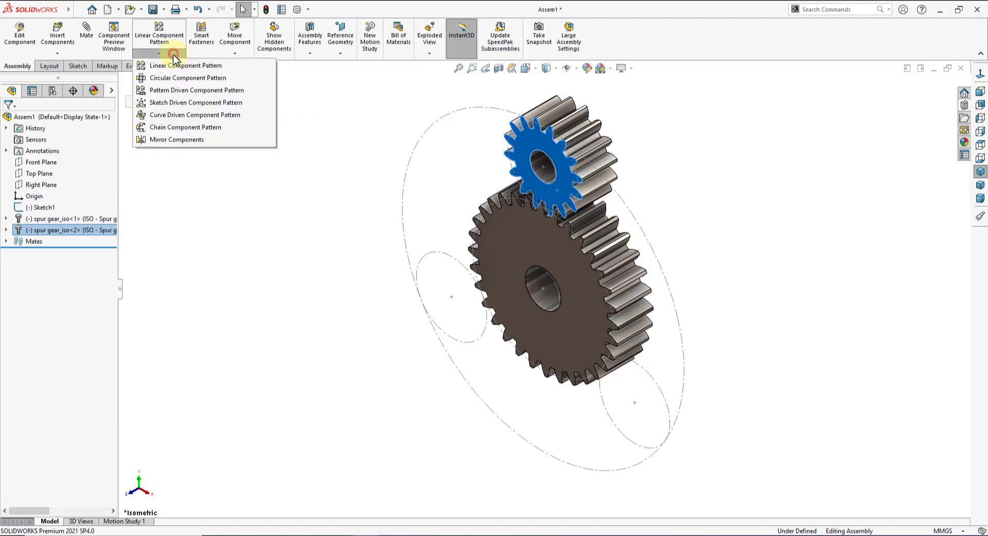
click(171, 79)
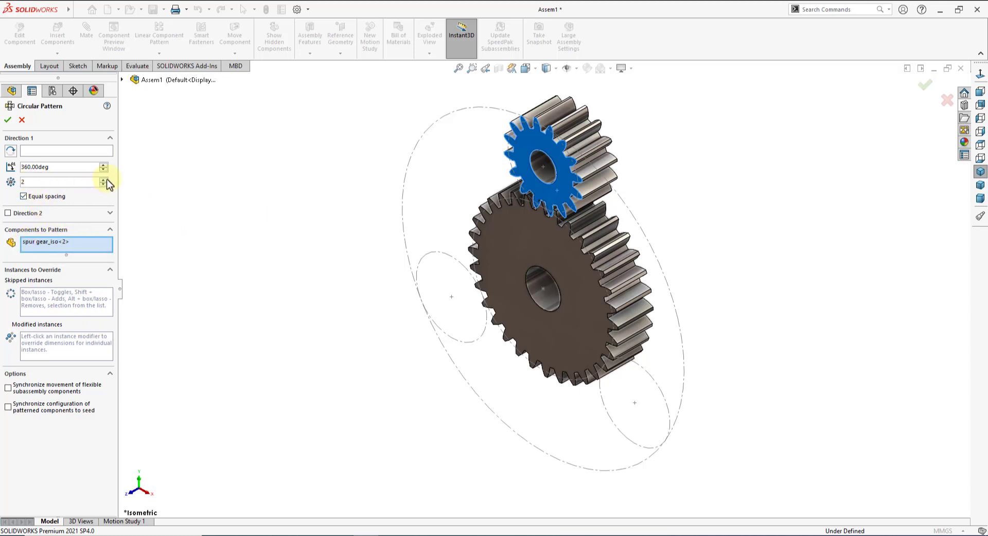
click(75, 153)
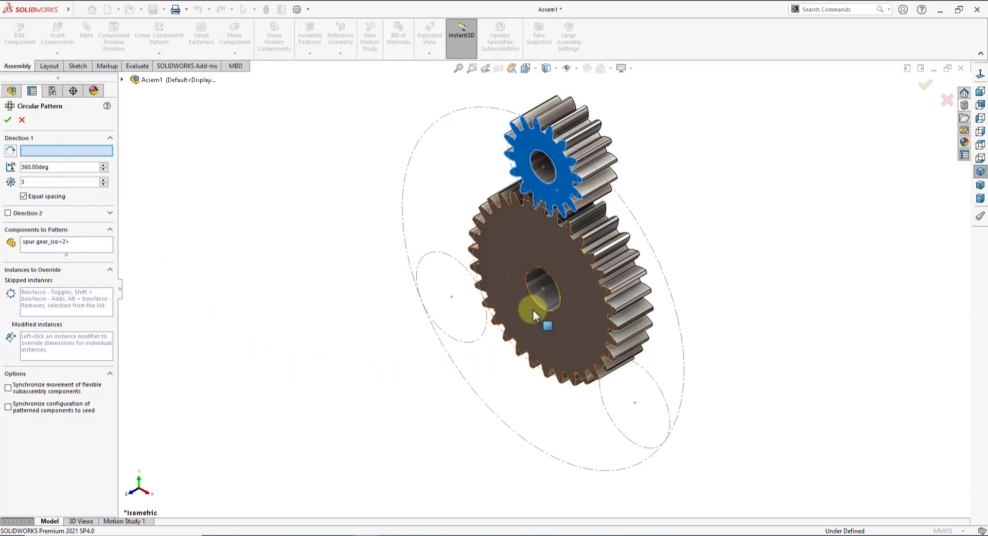
click(541, 299)
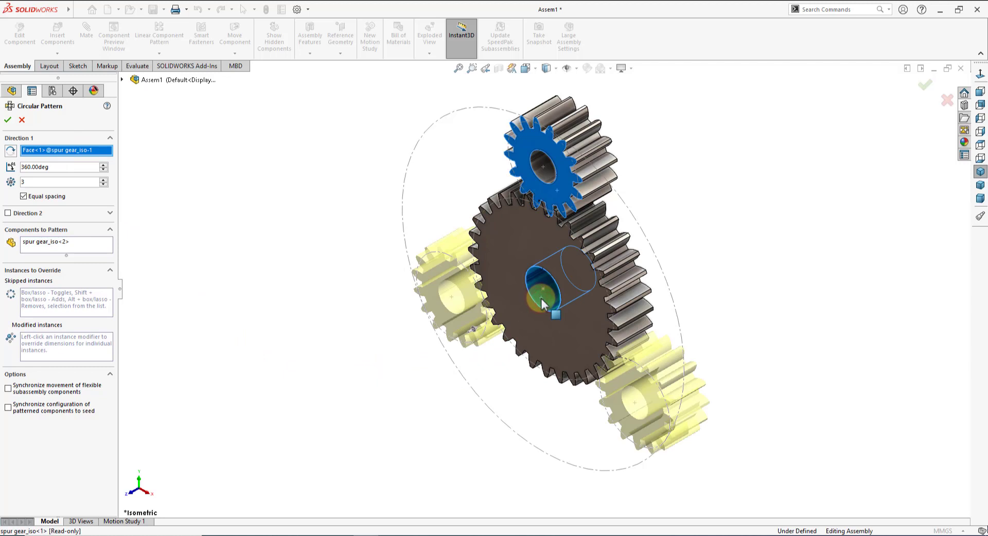
click(8, 120)
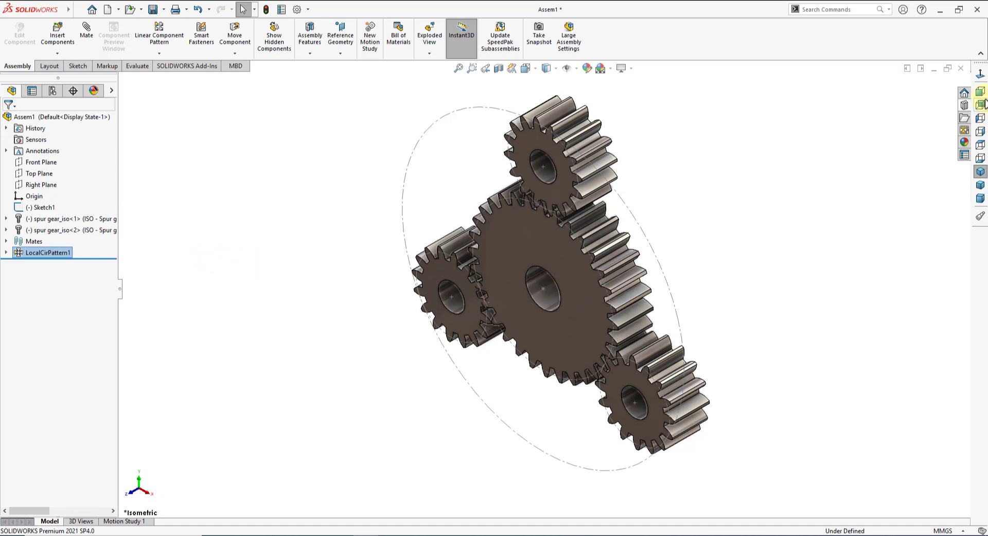
Step: Switch to Front view and drag the top planet to rotate the meshed gear train
click(980, 99)
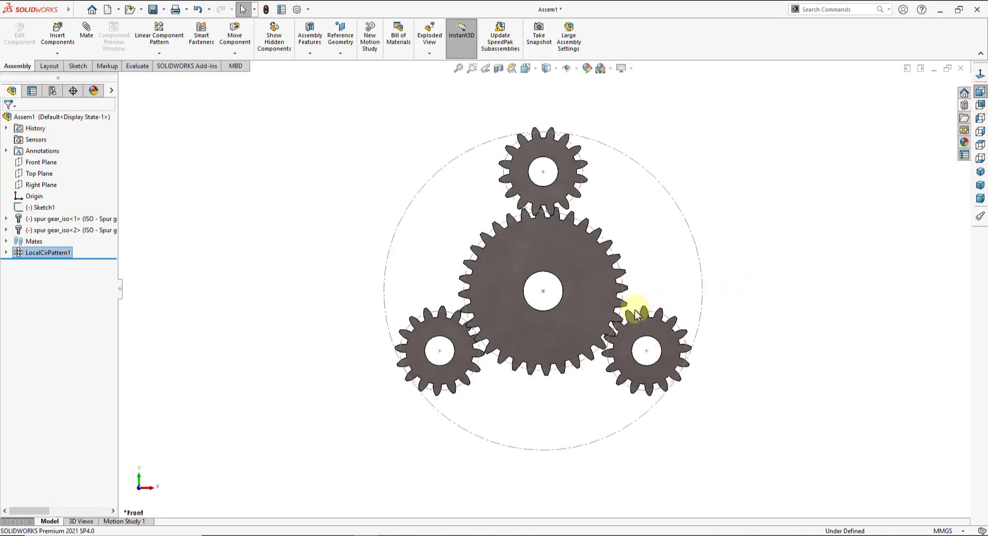
click(532, 324)
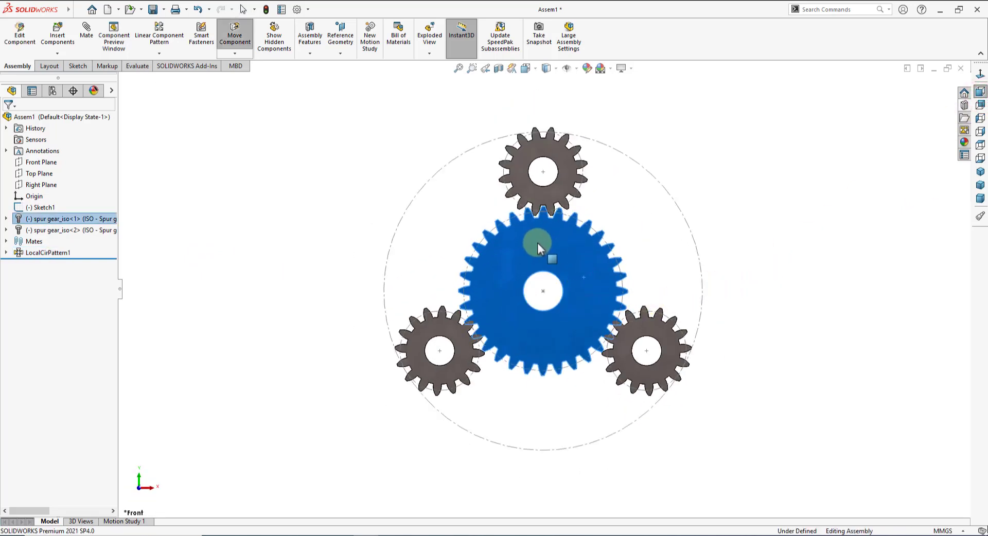
click(620, 198)
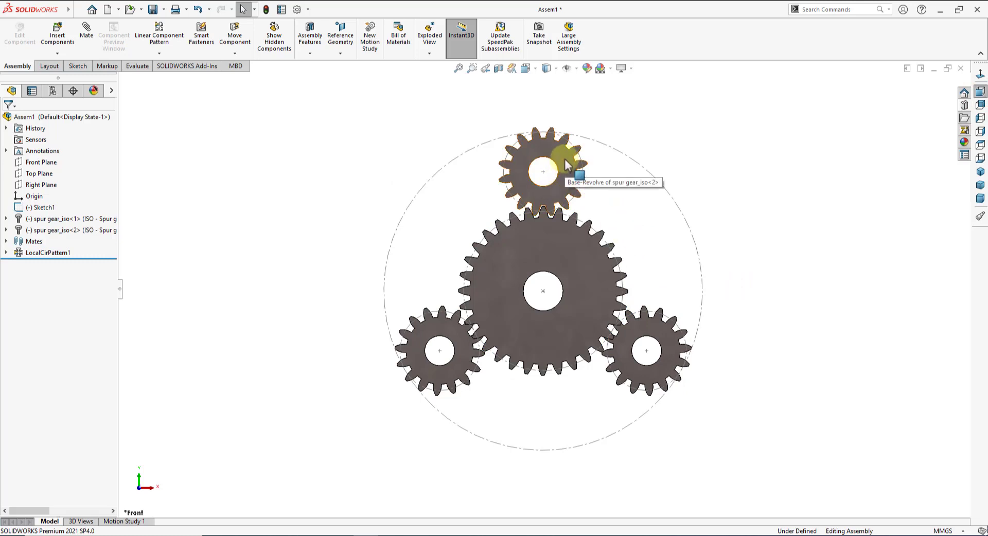
drag(564, 169, 514, 165)
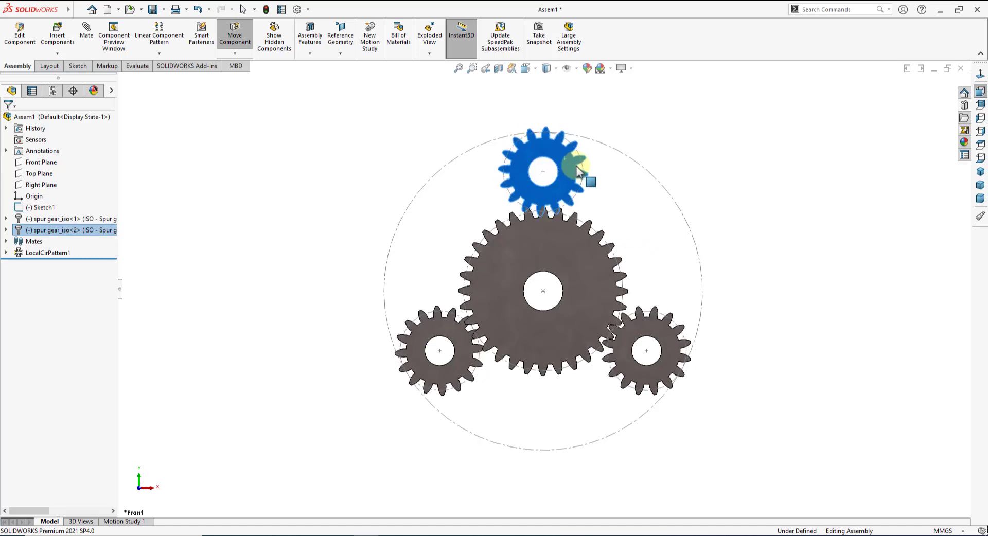
drag(514, 165, 540, 200)
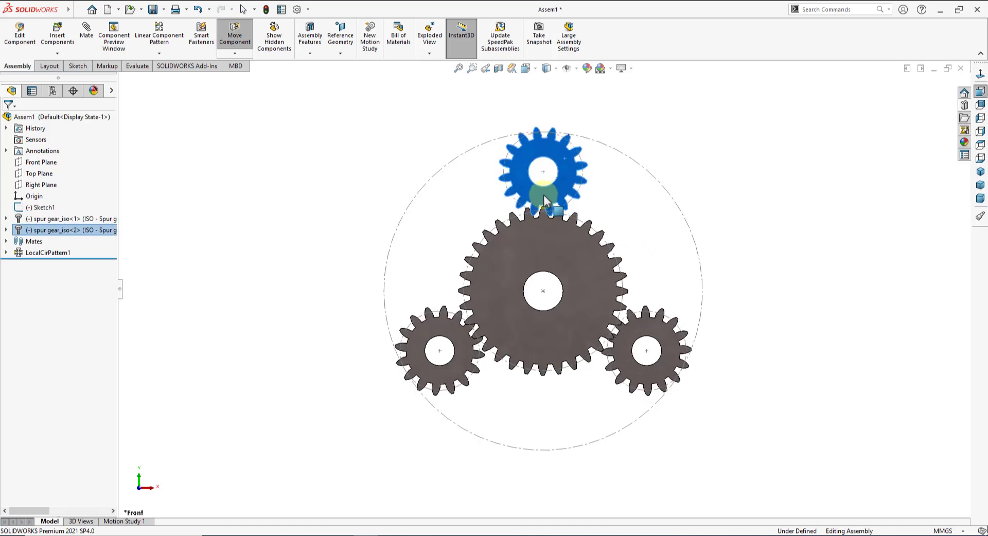
drag(540, 200, 551, 196)
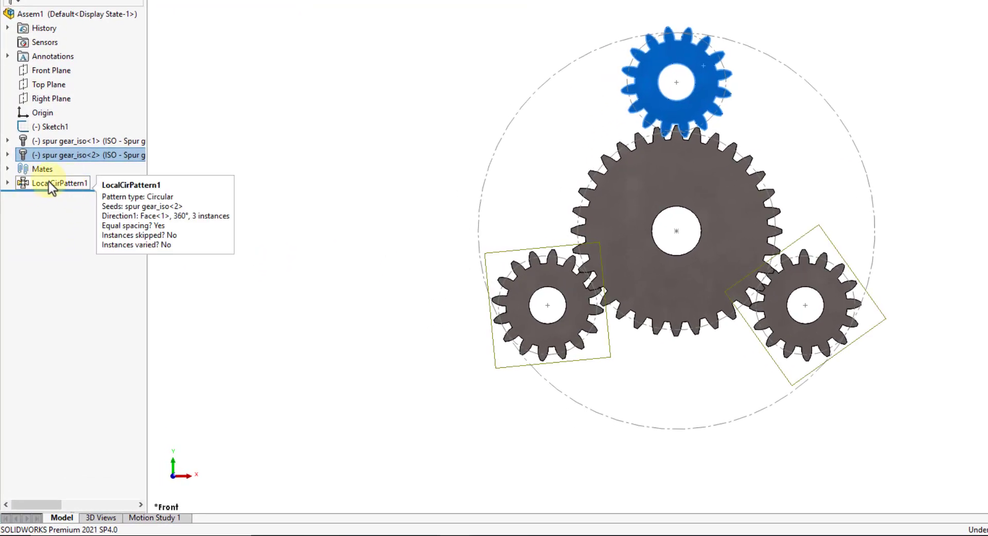
Step: Dissolve LocalCirPattern1 into separate gears, then spin the top planet about its centre
right_click(67, 184)
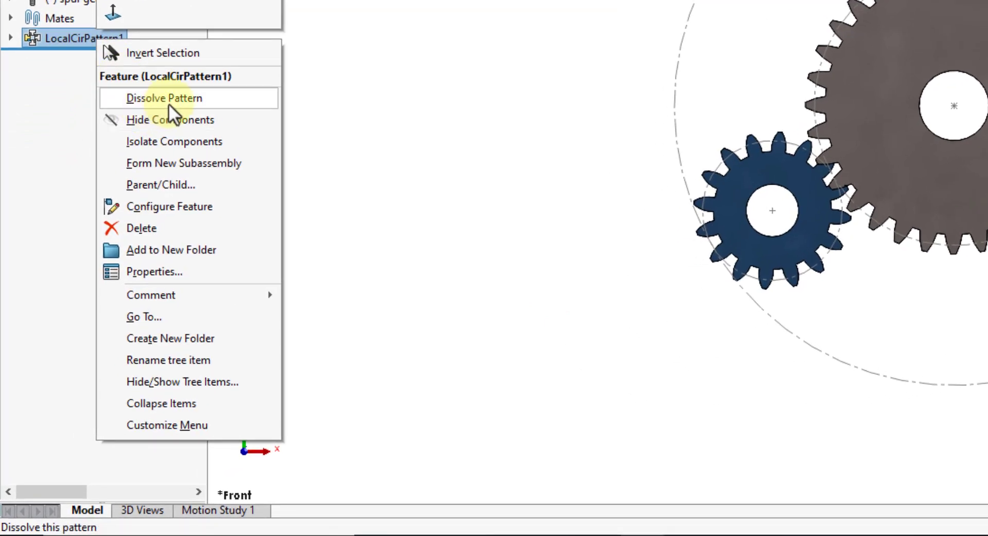
click(169, 103)
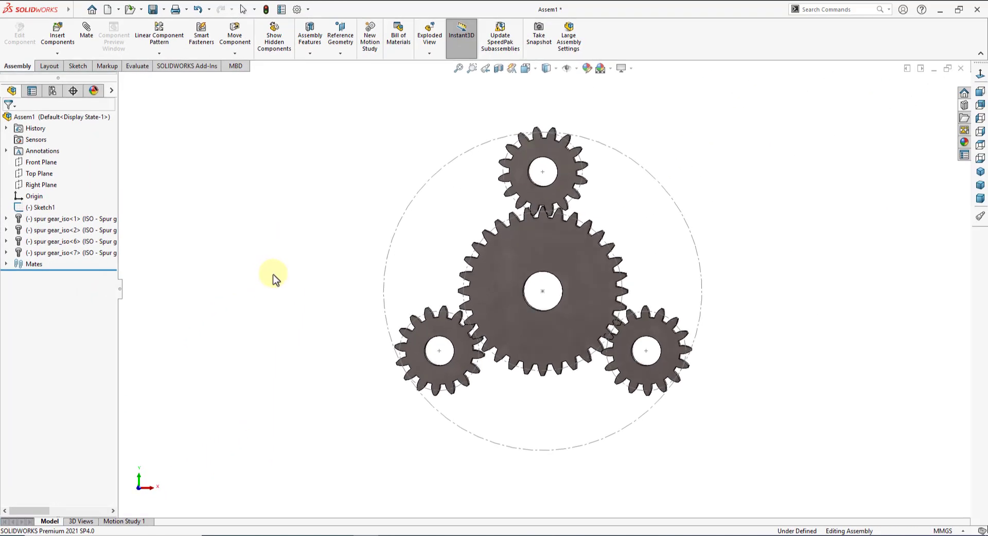
click(531, 195)
mouse_move(532, 195)
mouse_down()
mouse_move(566, 163)
mouse_move(540, 189)
mouse_up()
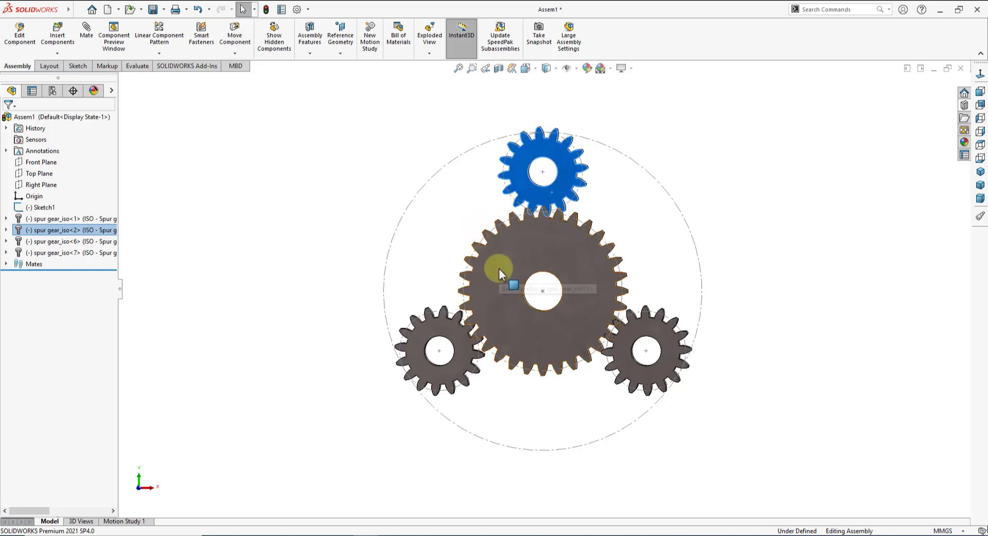
Step: Drag the lower-left and lower-right planet gears out of mesh, away from the sun gear
middle_drag(499, 269, 474, 300)
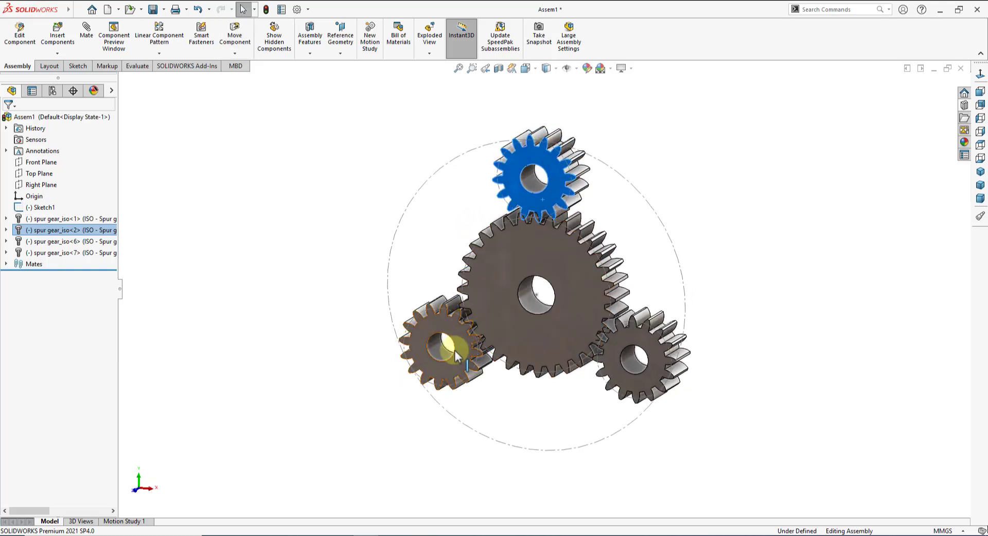
drag(450, 370, 402, 407)
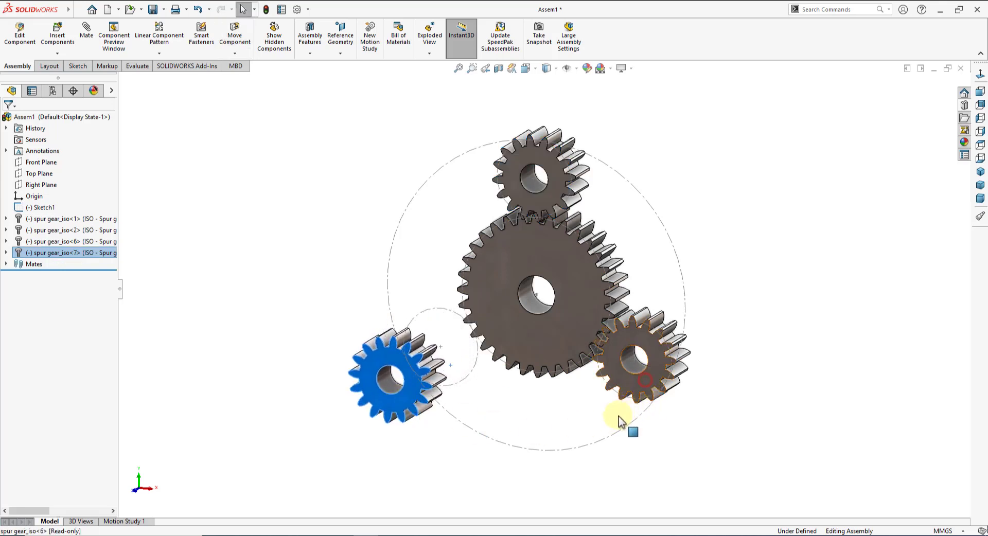
drag(619, 421, 606, 431)
click(756, 335)
mouse_move(750, 331)
middle_down()
mouse_move(728, 310)
mouse_move(711, 335)
middle_up()
Step: Mate the left planet gear concentric to its Sketch1 circle and coincident with the Front Plane
click(140, 167)
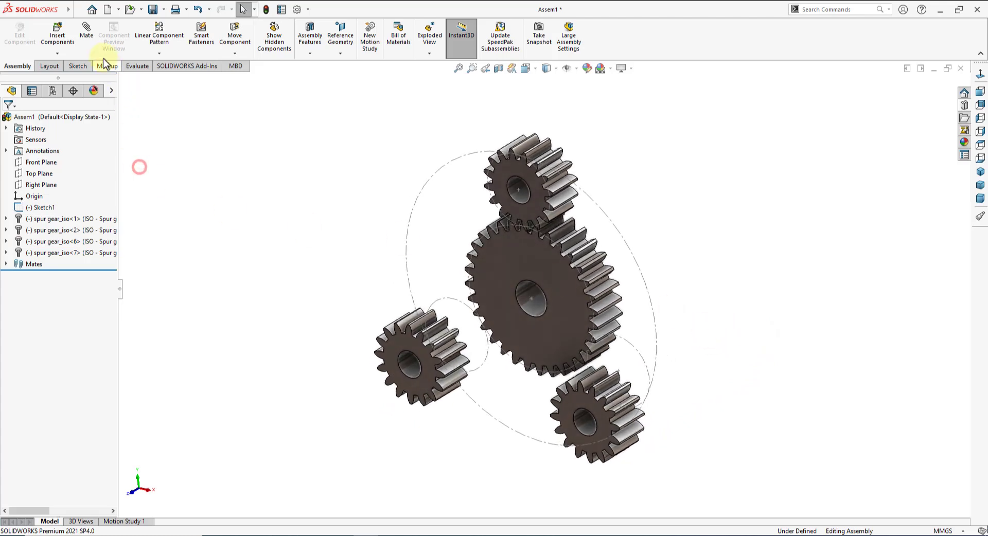
click(87, 31)
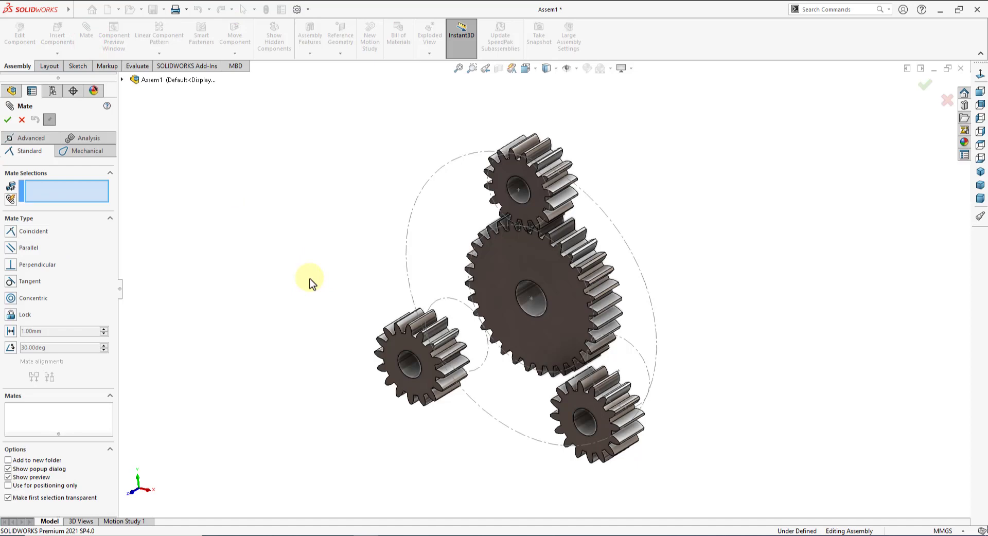
scroll(495, 378, down, 3)
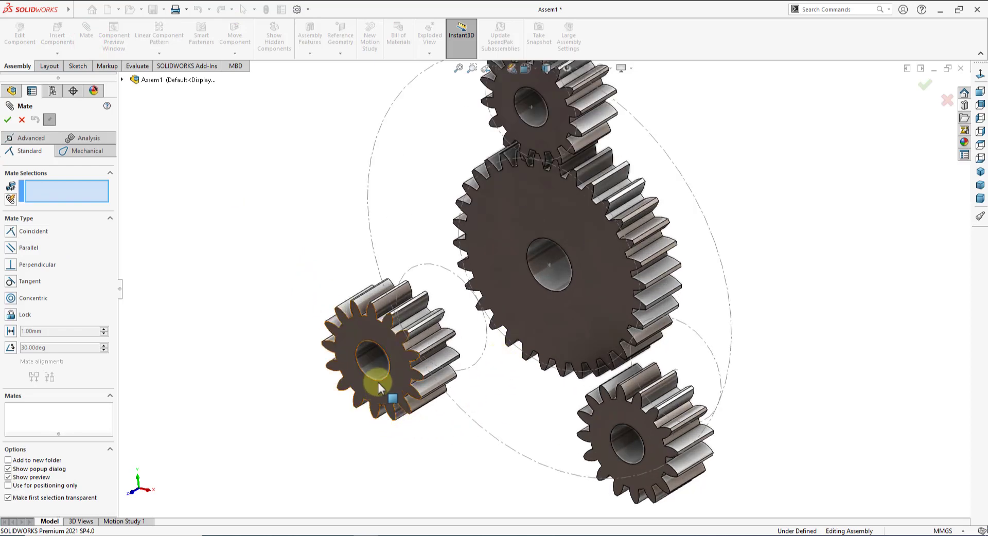
click(378, 384)
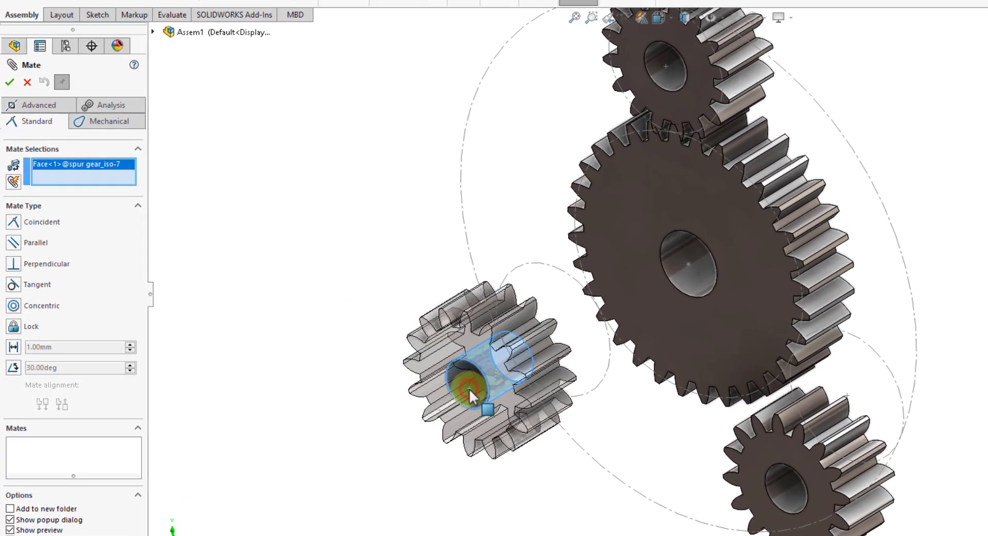
click(607, 378)
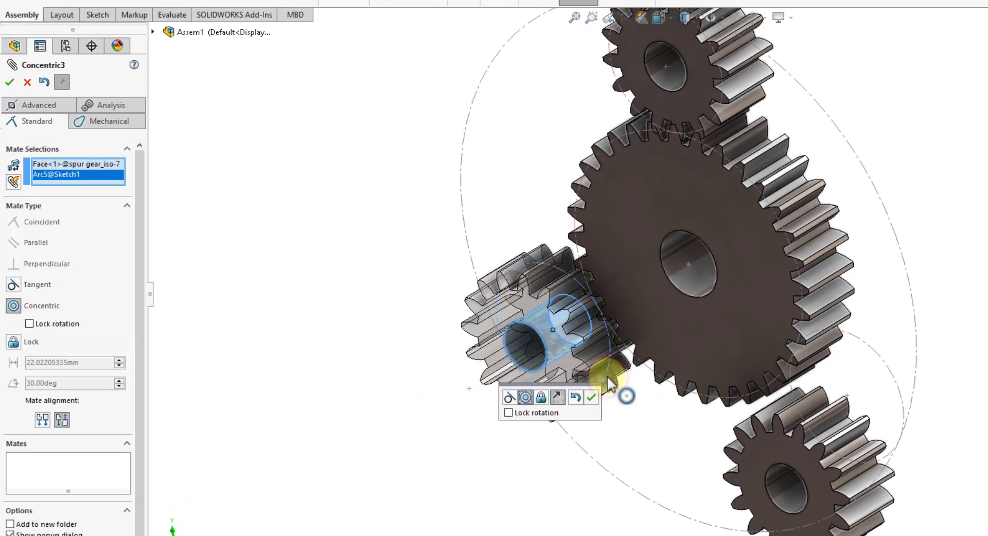
click(592, 398)
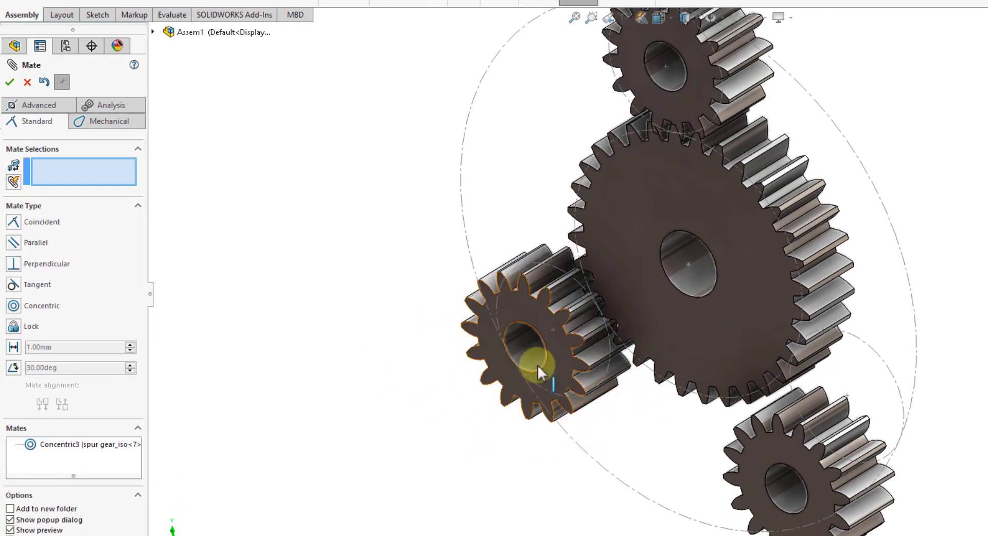
click(529, 313)
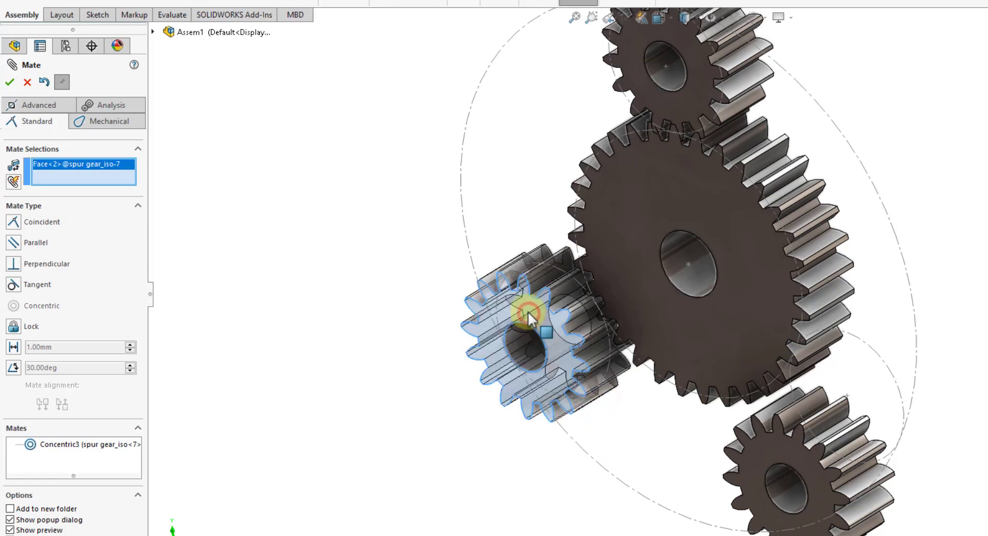
click(153, 32)
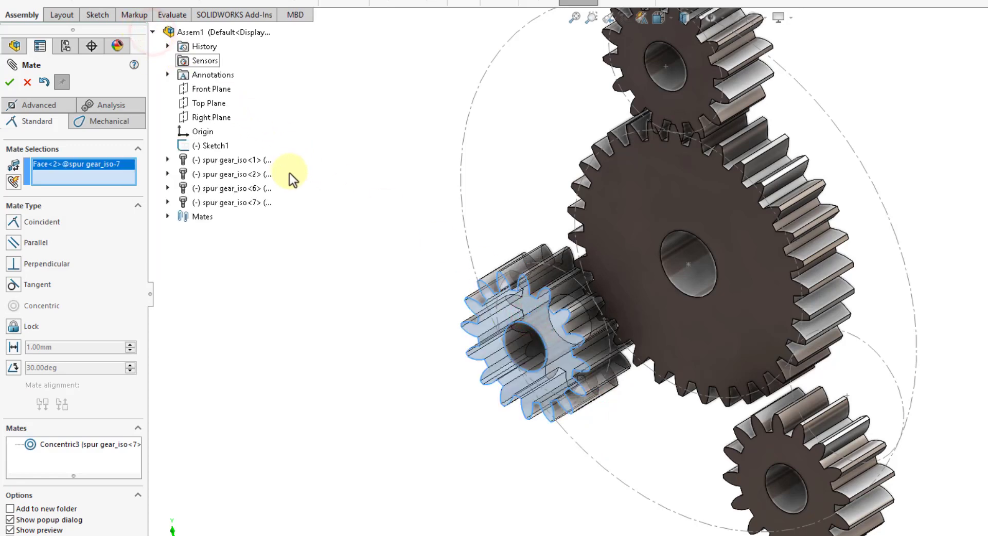
click(219, 88)
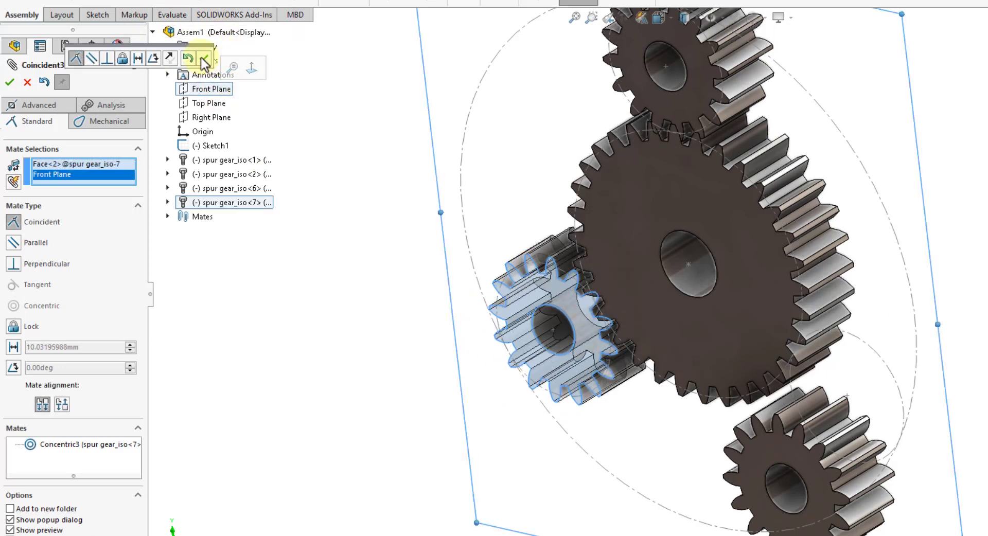
click(202, 58)
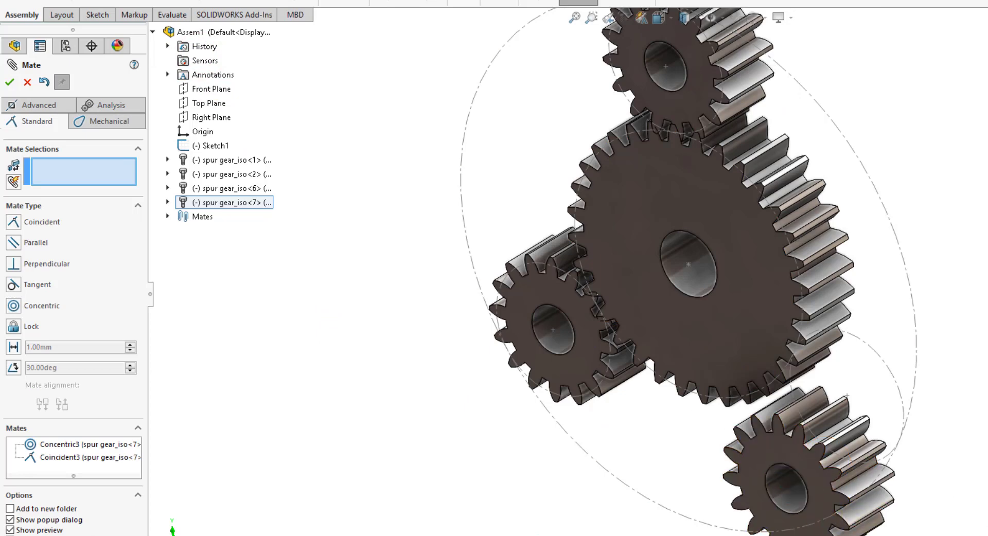
Step: Mate the lower-right planet gear concentric to its sketch circle and coincident with the Front Plane
click(791, 482)
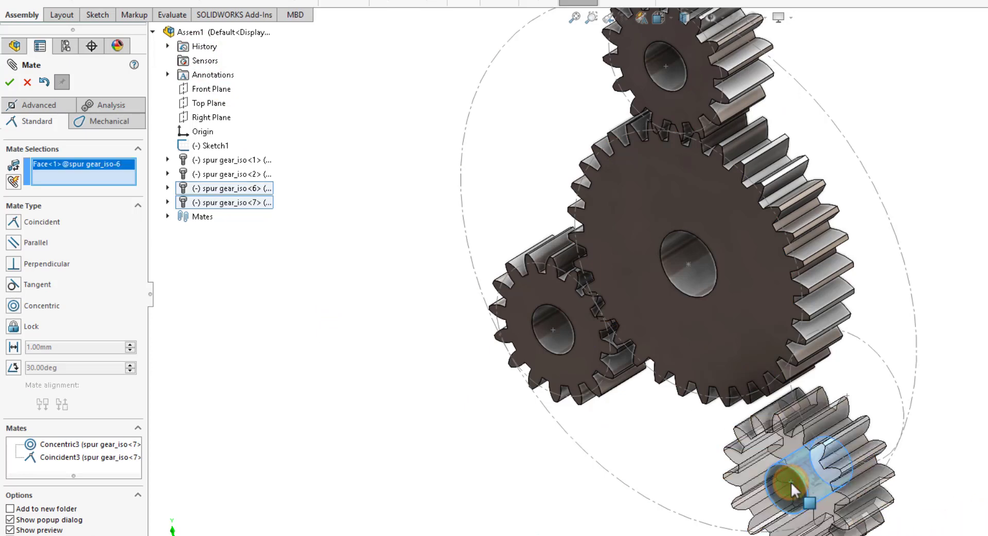
click(890, 373)
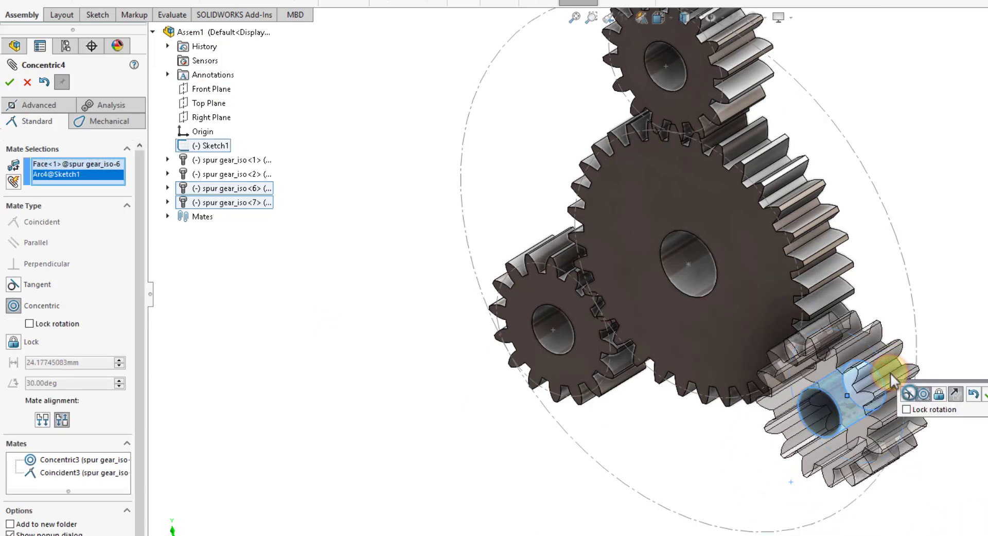
click(984, 396)
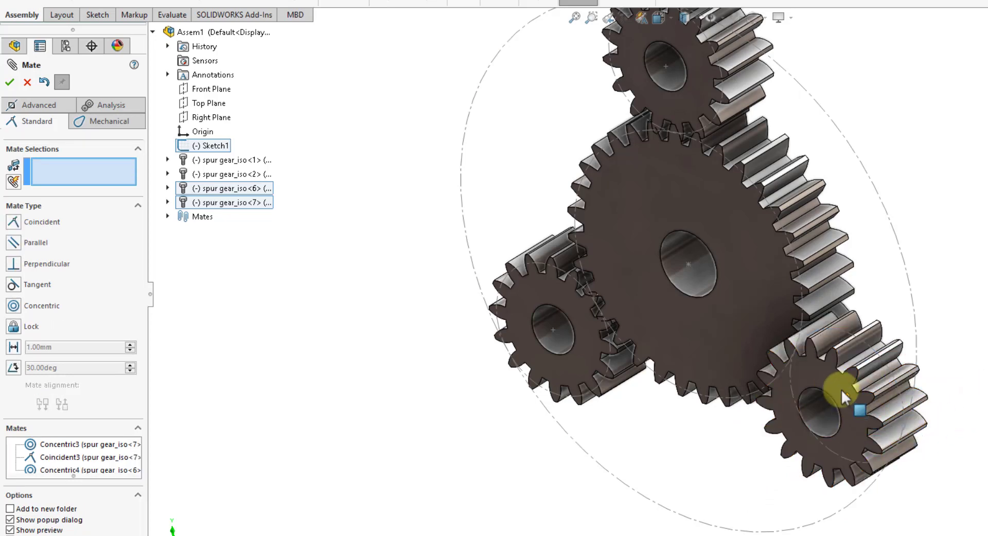
click(832, 374)
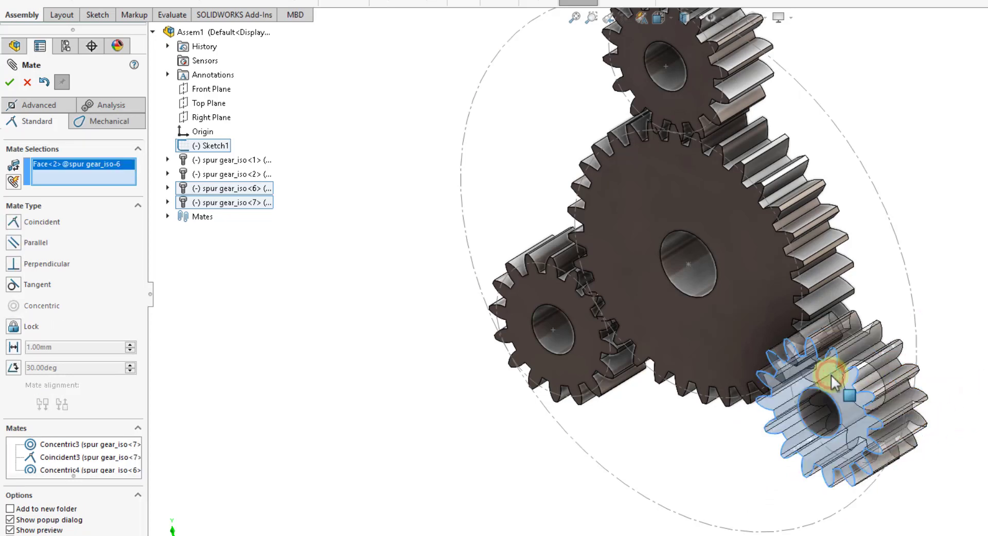
click(202, 89)
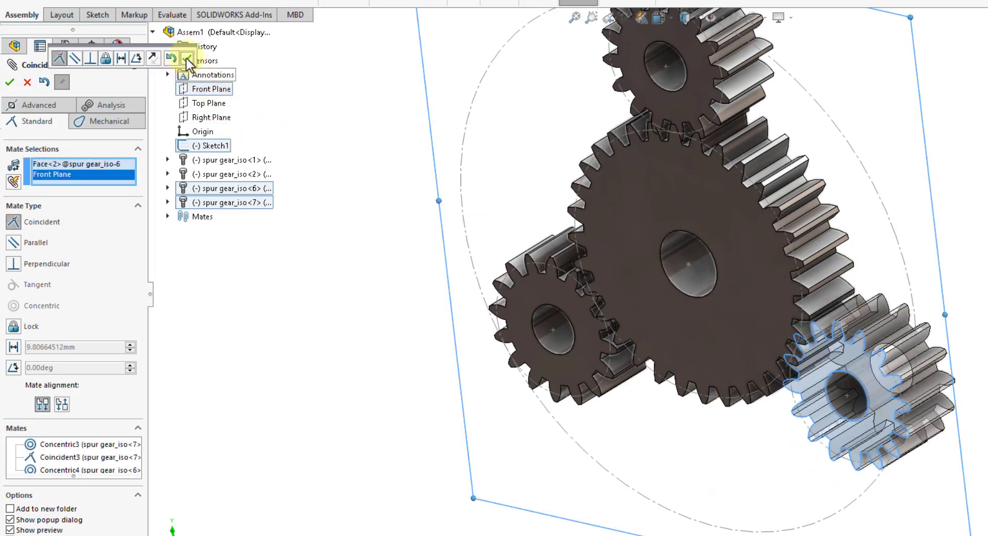
click(187, 59)
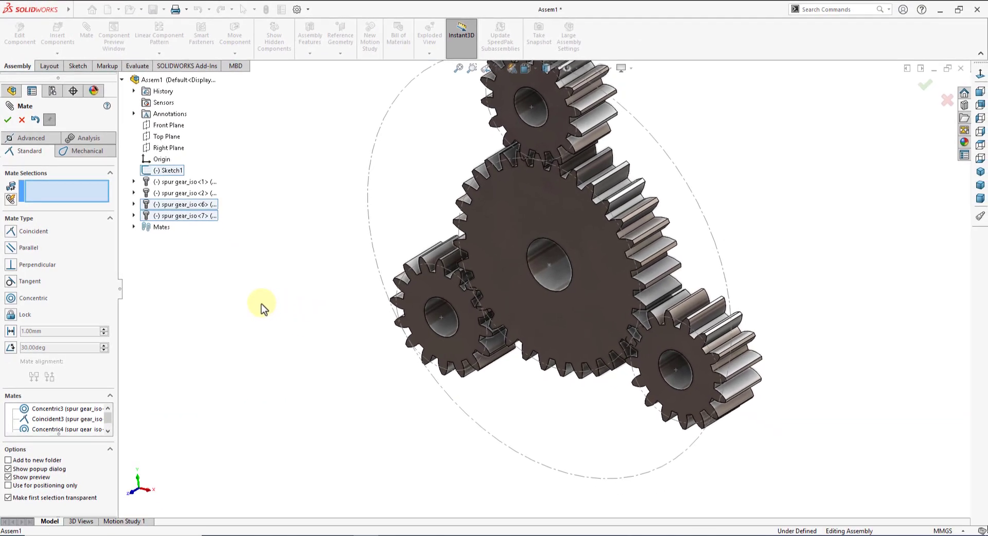
click(7, 119)
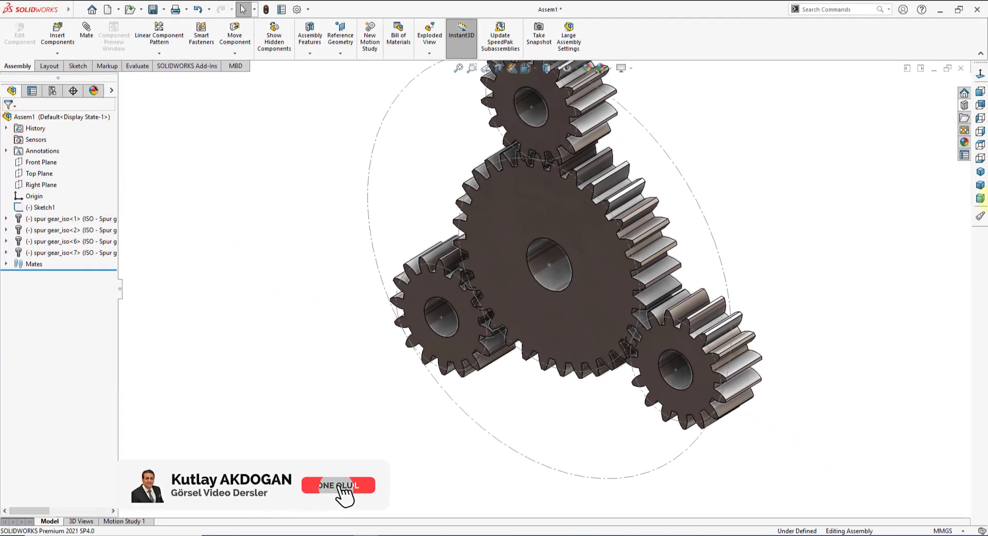
Step: In Front view, drag the gears to confirm the planets turn in mesh with the sun gear
click(980, 91)
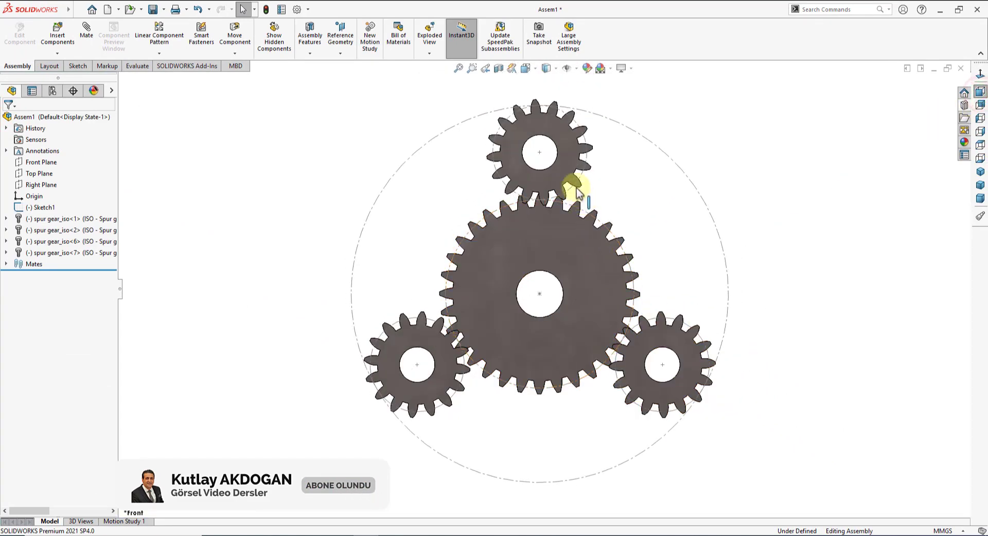
click(529, 178)
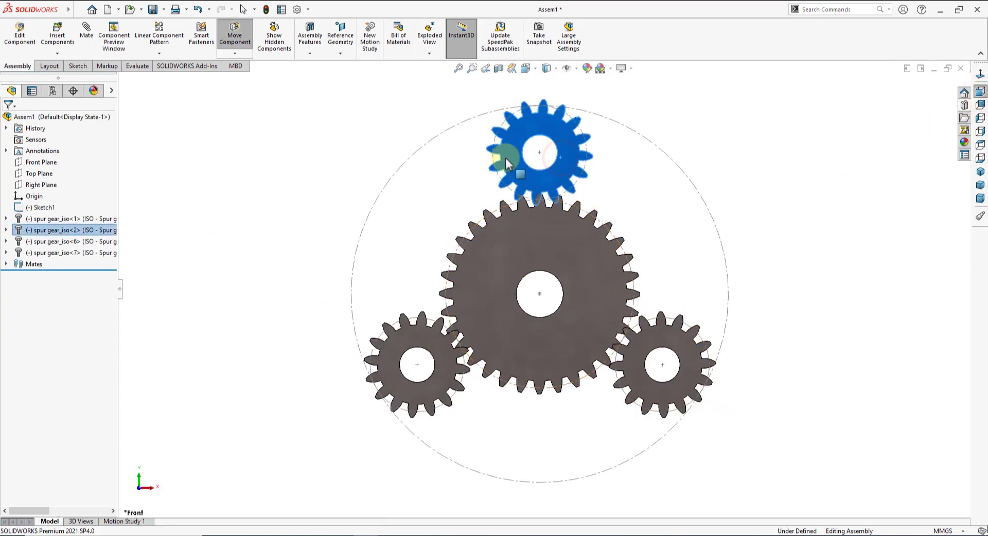
mouse_move(589, 279)
mouse_down()
mouse_move(624, 342)
mouse_move(486, 387)
mouse_up()
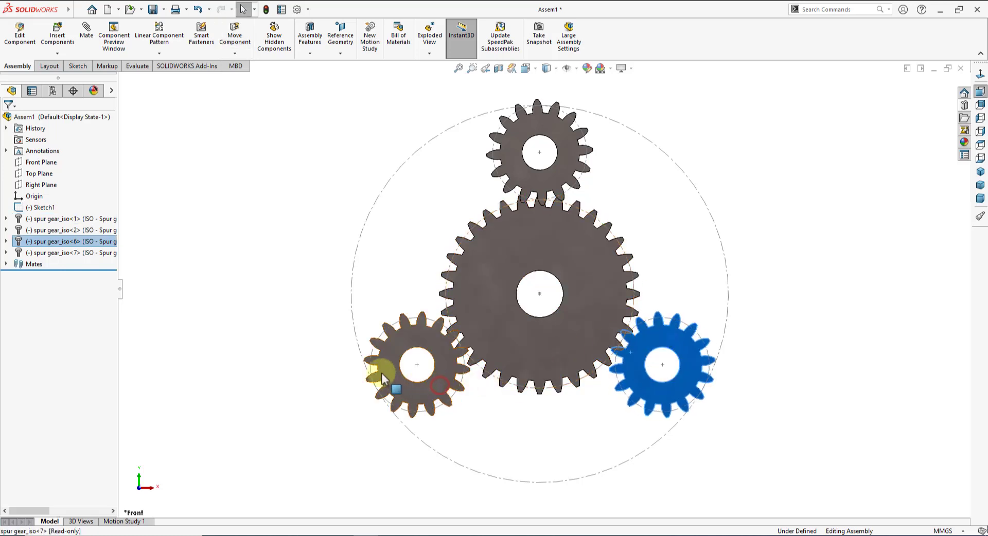
drag(375, 368, 402, 316)
click(858, 208)
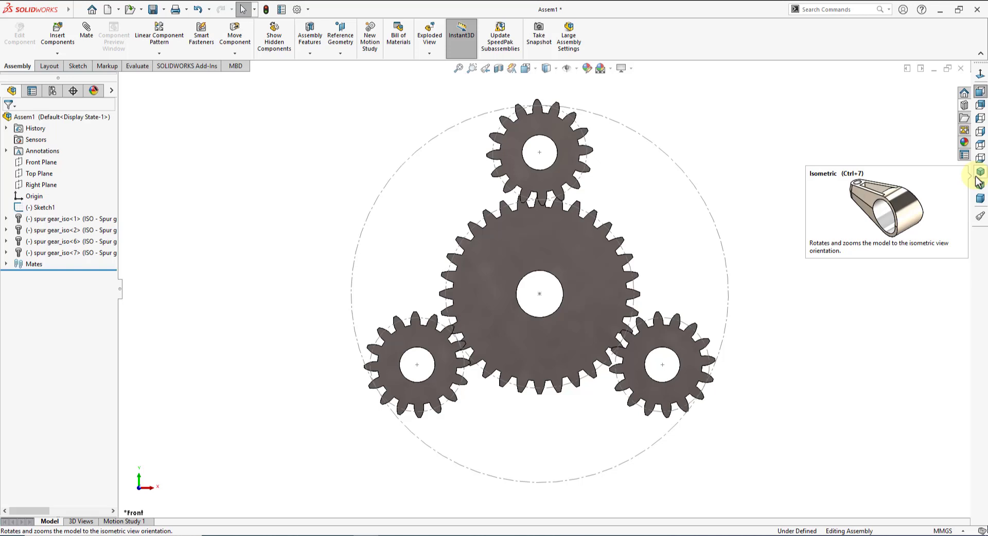
Step: Hide the Sketch1 layout circles so only the sun and planet gears remain visible
click(167, 53)
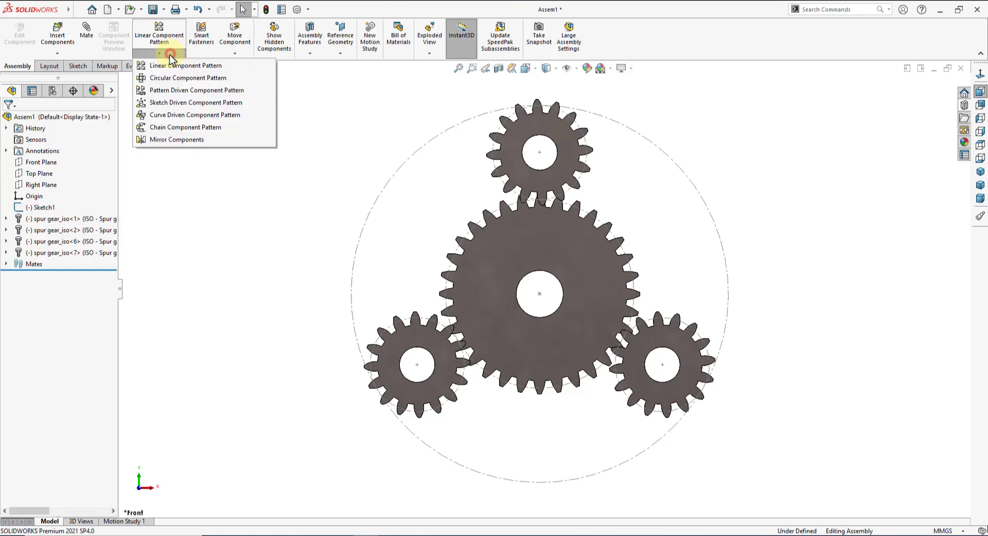
click(299, 163)
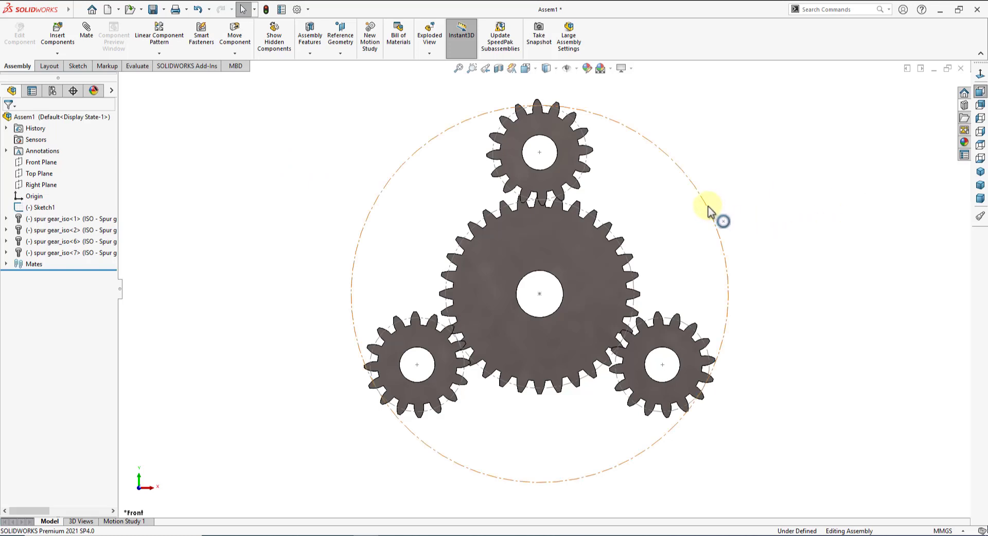
click(49, 210)
click(59, 195)
click(221, 191)
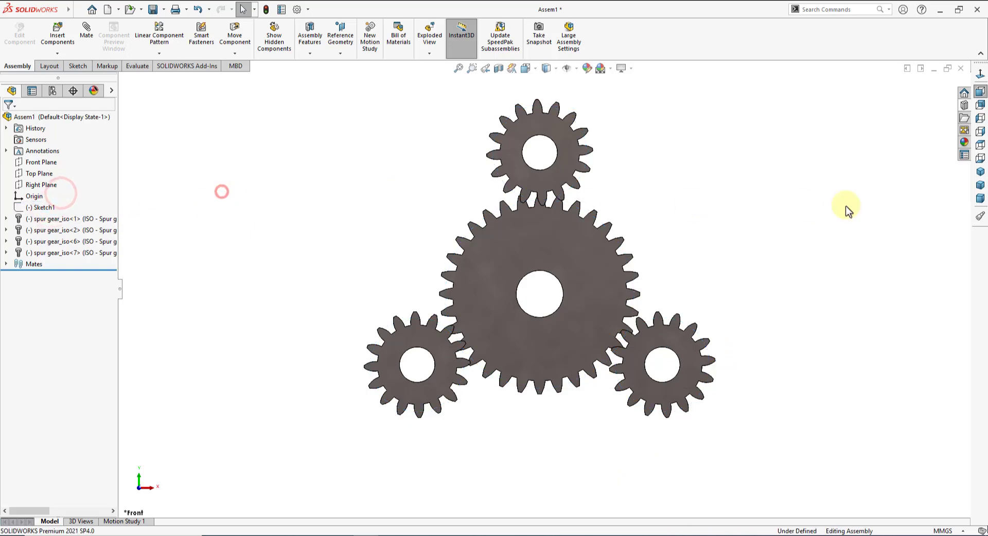
Step: Insert a 64-tooth, module 2 internal spur gear with 16 mm face width into Assem1
click(980, 172)
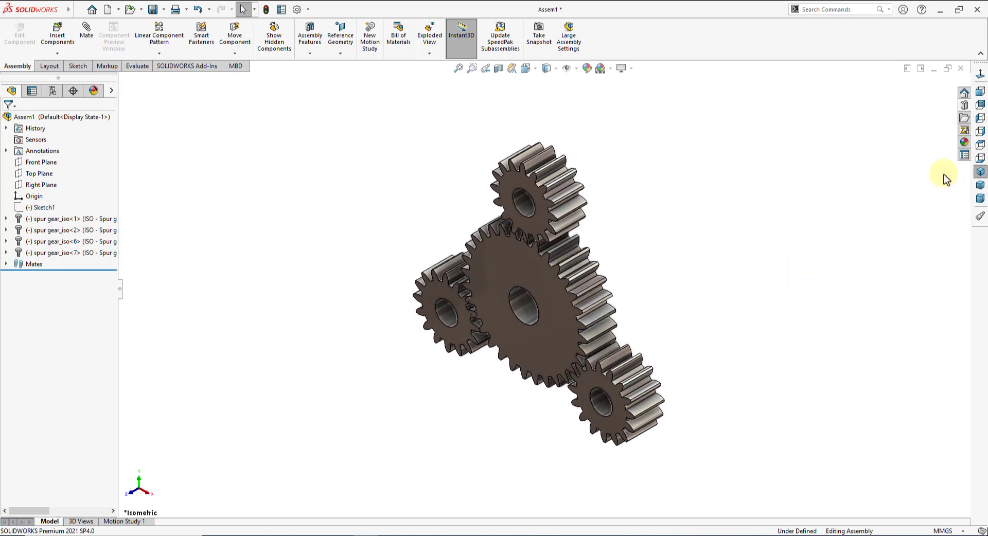
click(964, 106)
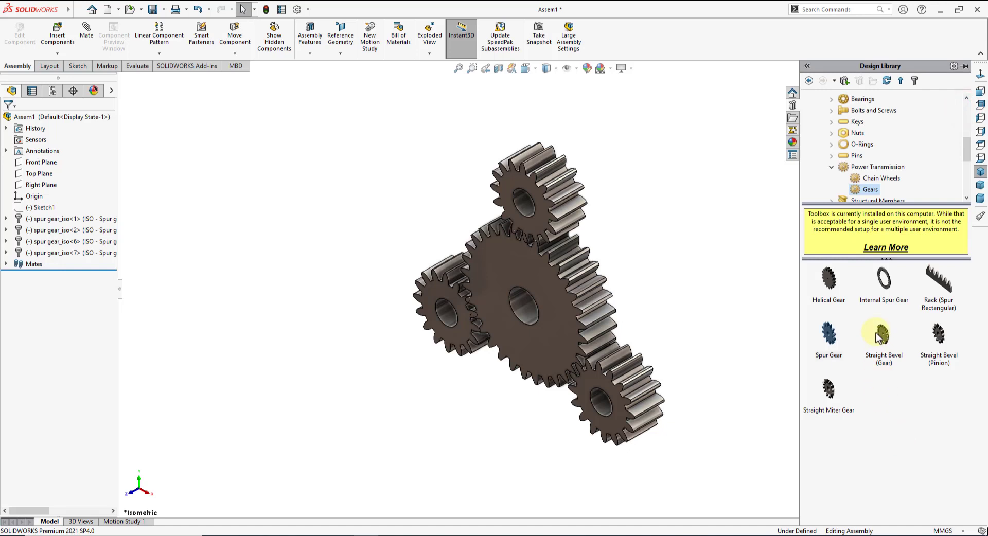
click(887, 289)
mouse_move(884, 279)
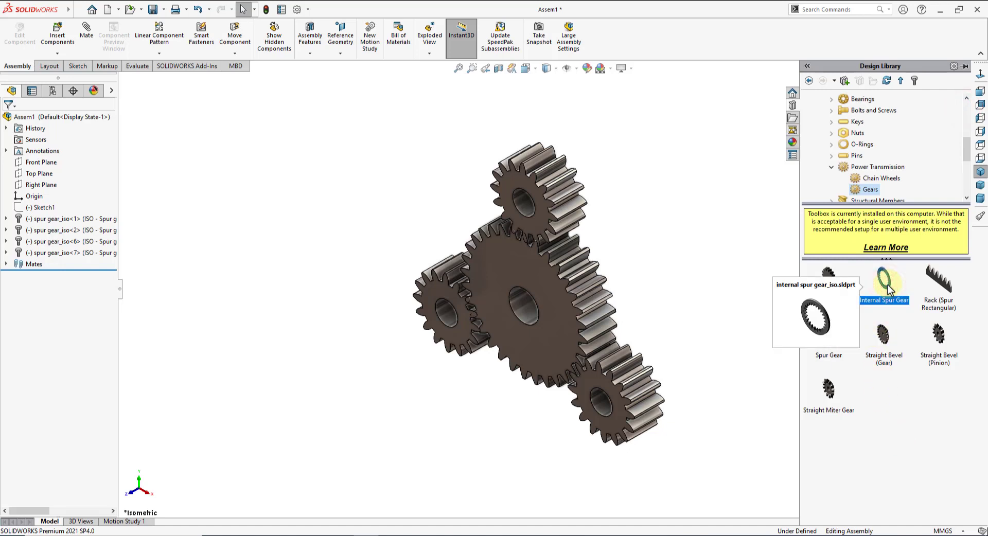
drag(887, 290, 404, 332)
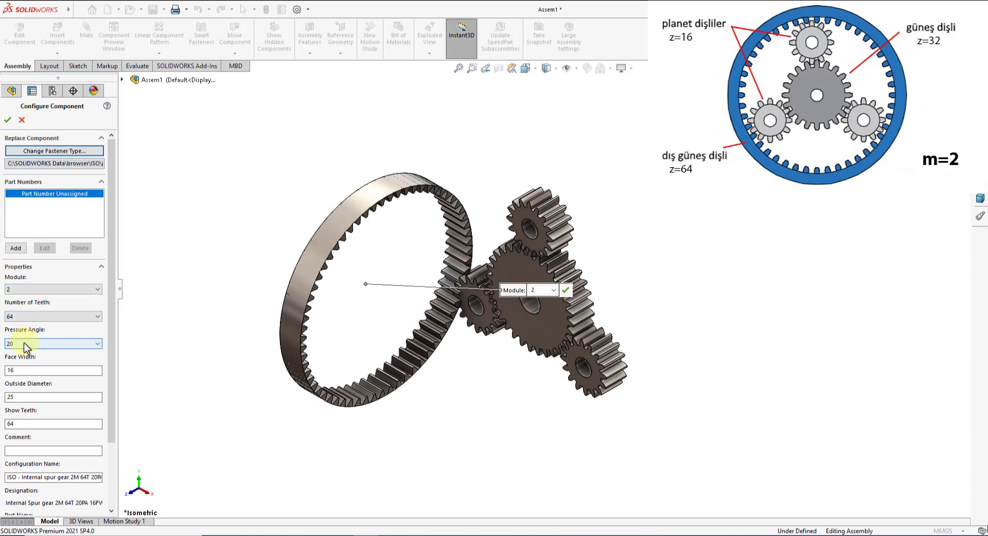
double_click(25, 370)
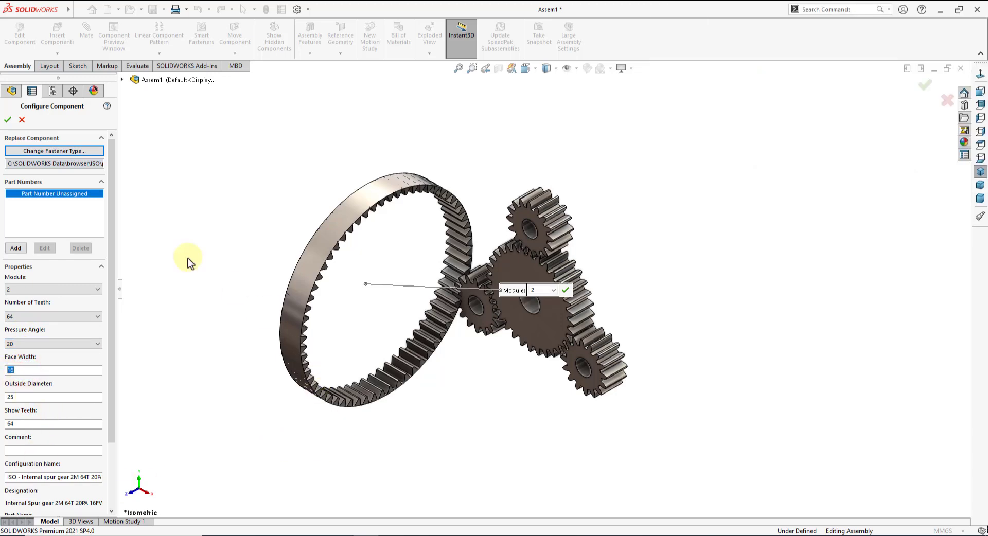
click(8, 119)
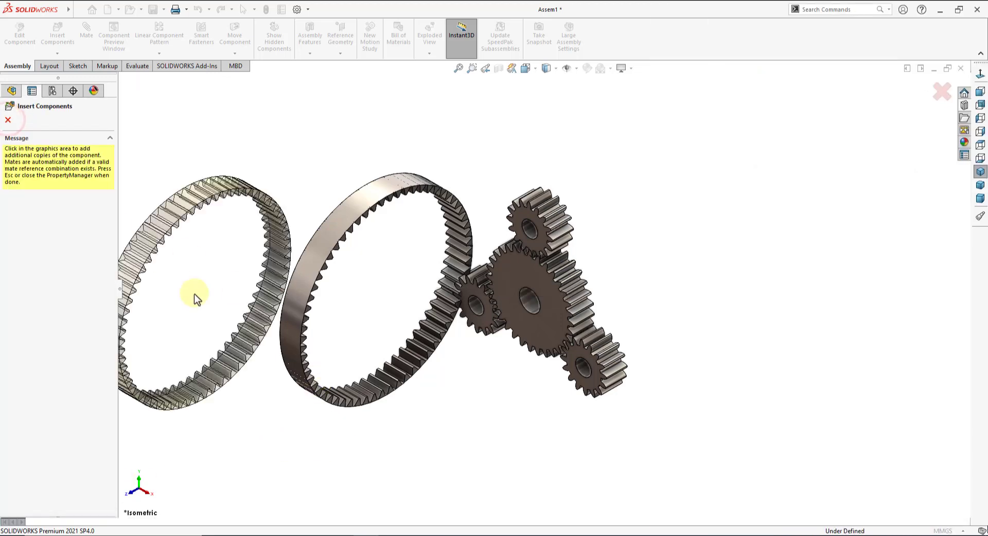
Step: Open the internal spur gear_iso ring gear in its own part window with Open Part
click(8, 121)
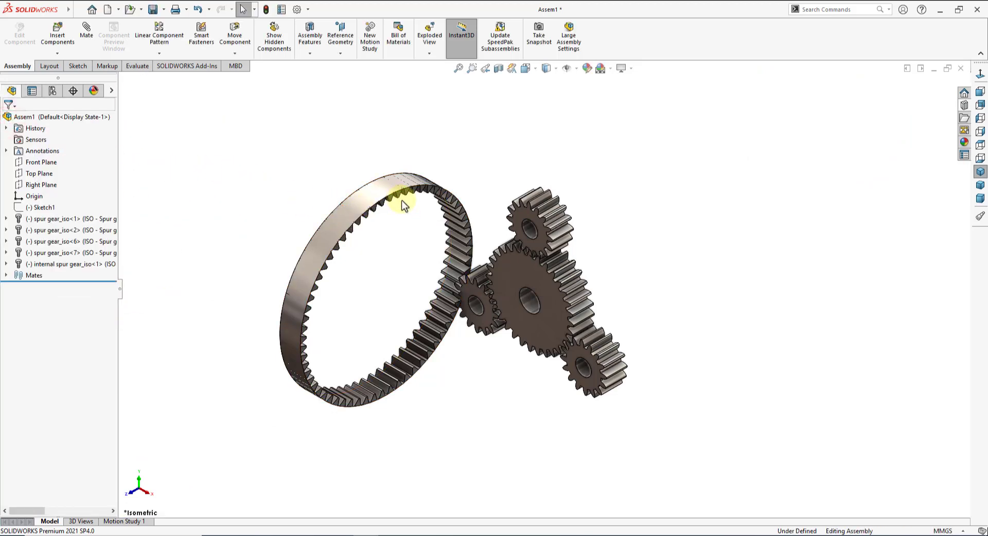
scroll(397, 198, down, 2)
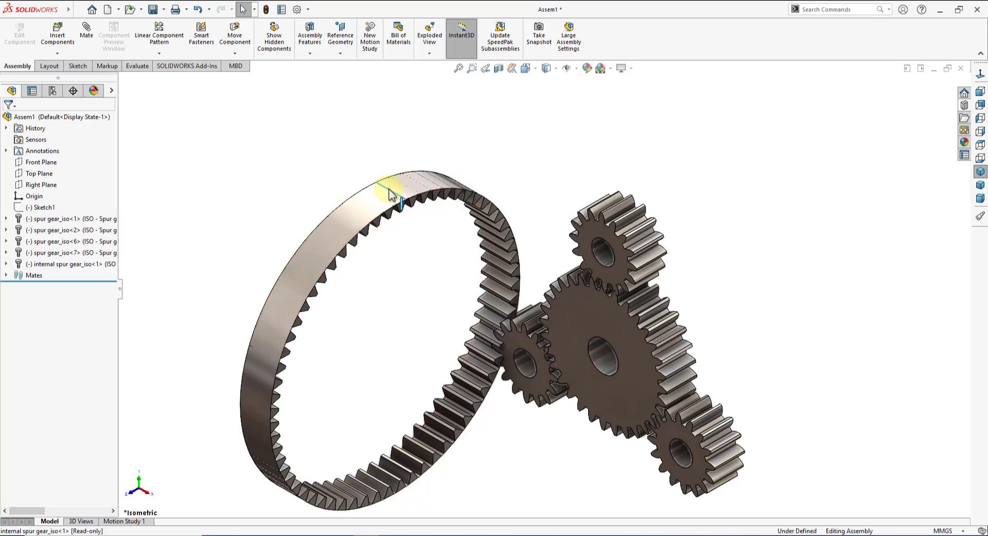
right_click(389, 194)
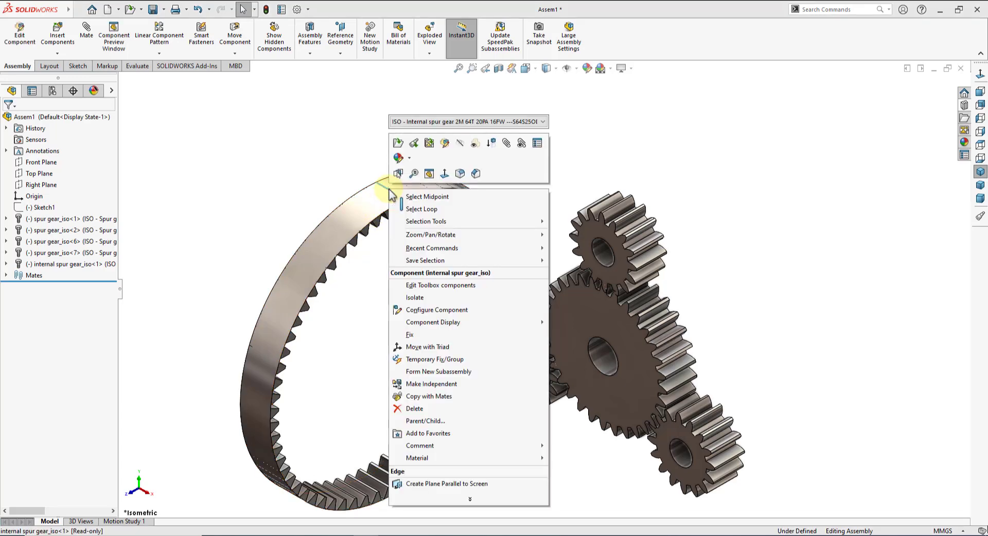
click(397, 144)
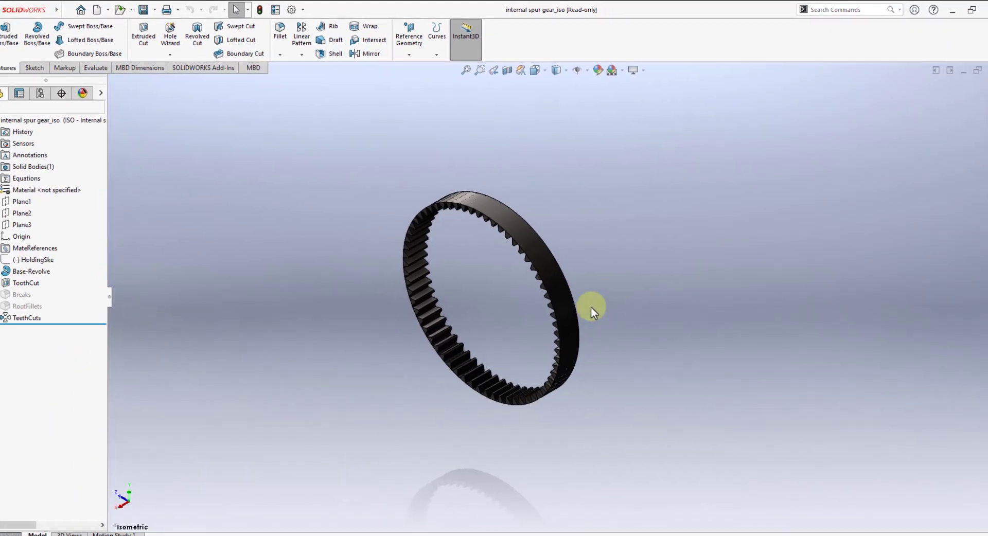
Step: Save the ring gear part as 'Dış Dişli' inside a newly created Desktop folder 'Dış Dişli'
middle_drag(546, 295, 511, 262)
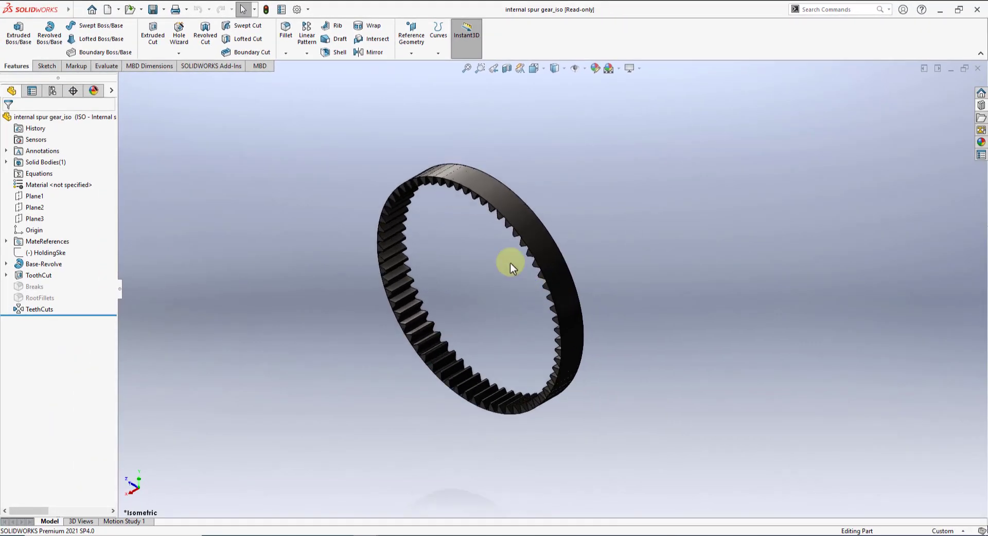
click(164, 9)
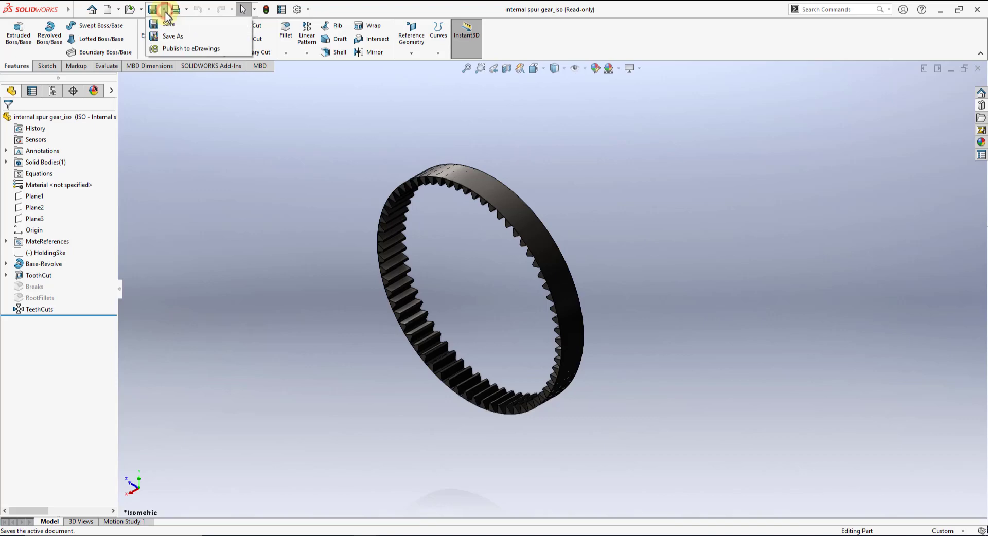
click(170, 35)
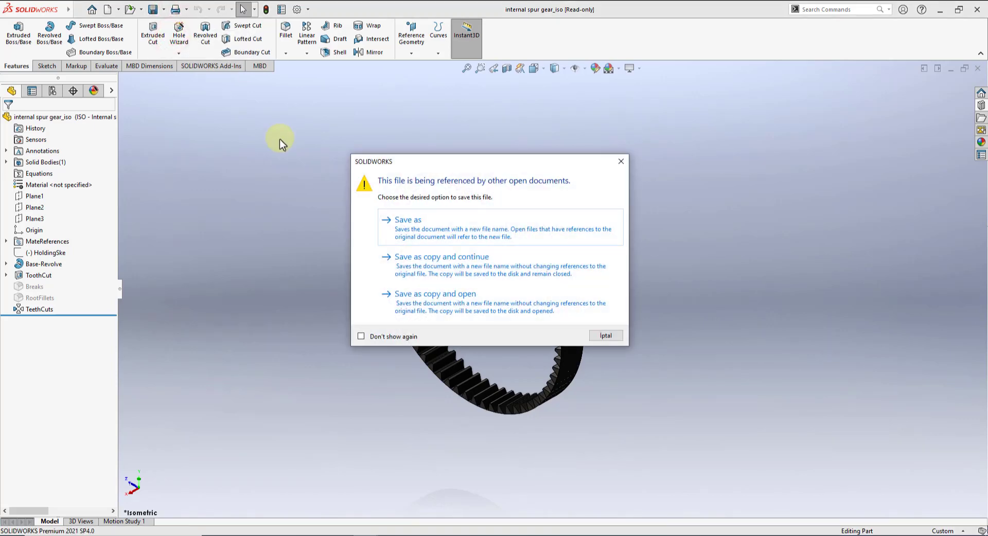
click(465, 229)
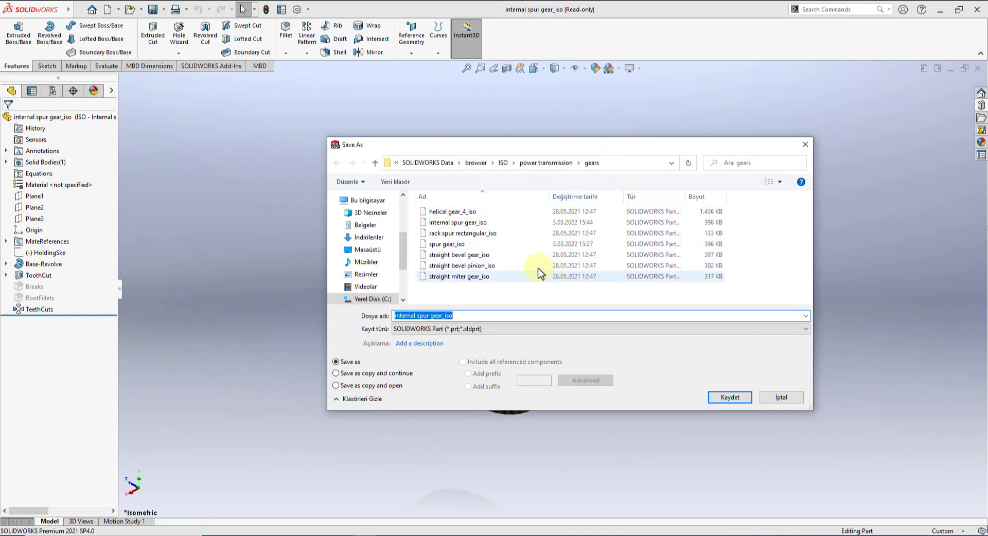
click(369, 251)
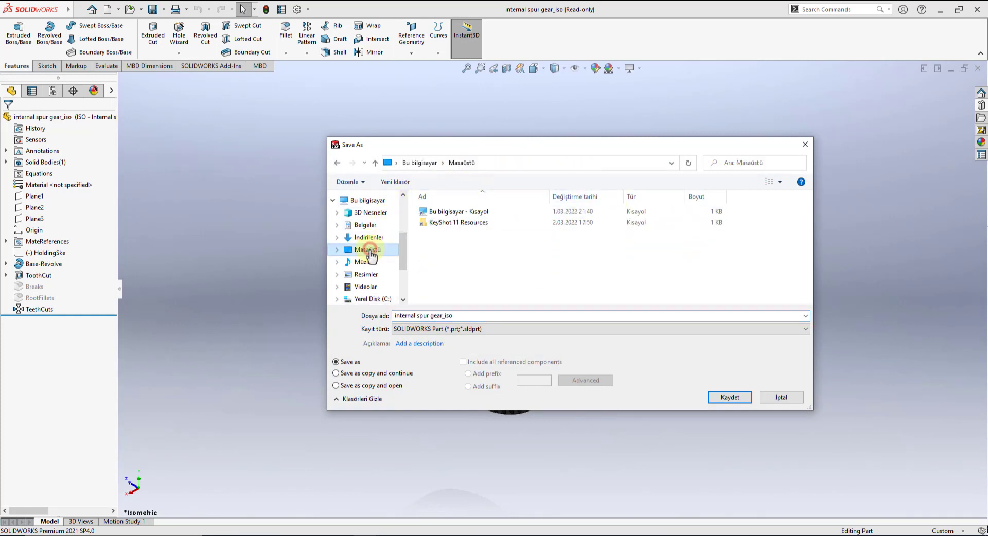
click(400, 182)
text(Dış Dişli)
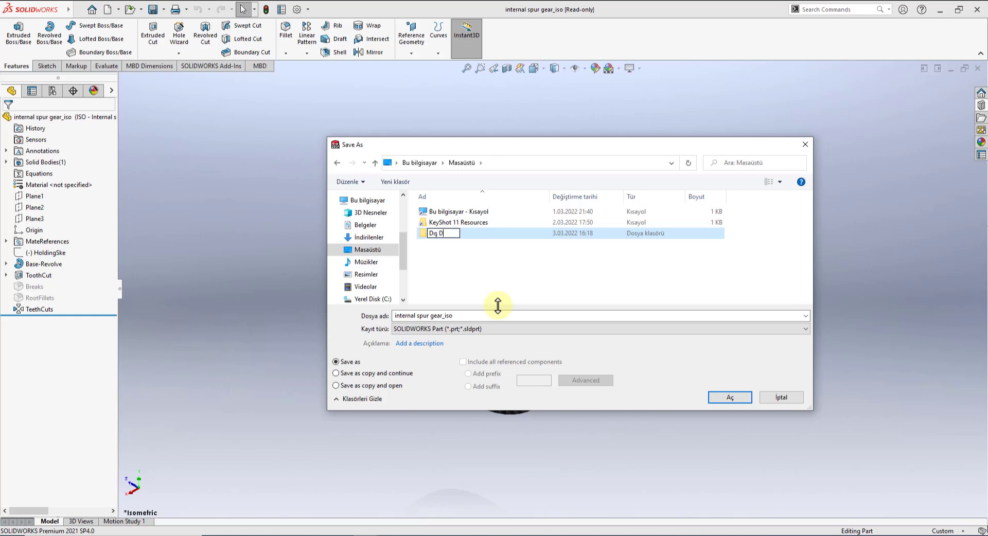
double_click(461, 236)
key(ctrl+c)
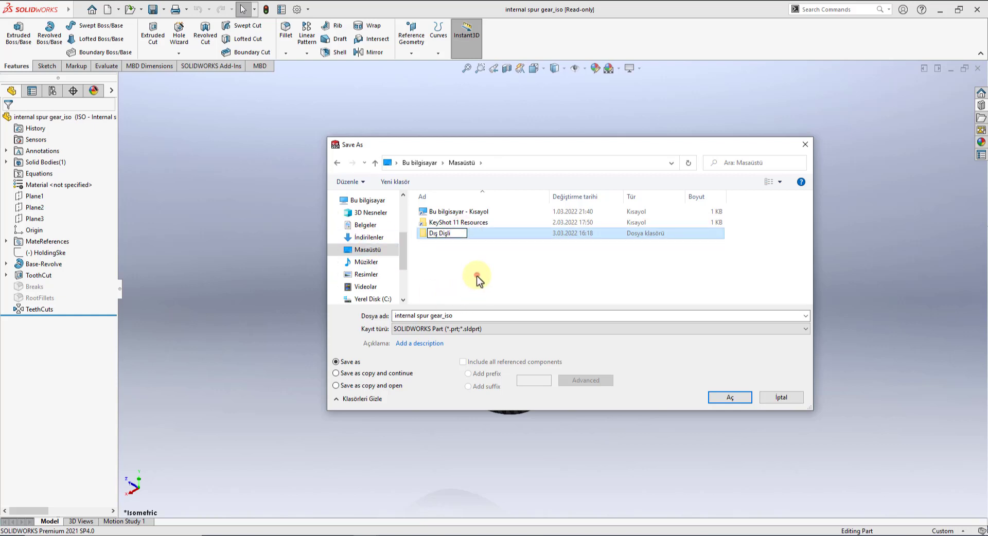
click(476, 275)
double_click(448, 233)
click(461, 316)
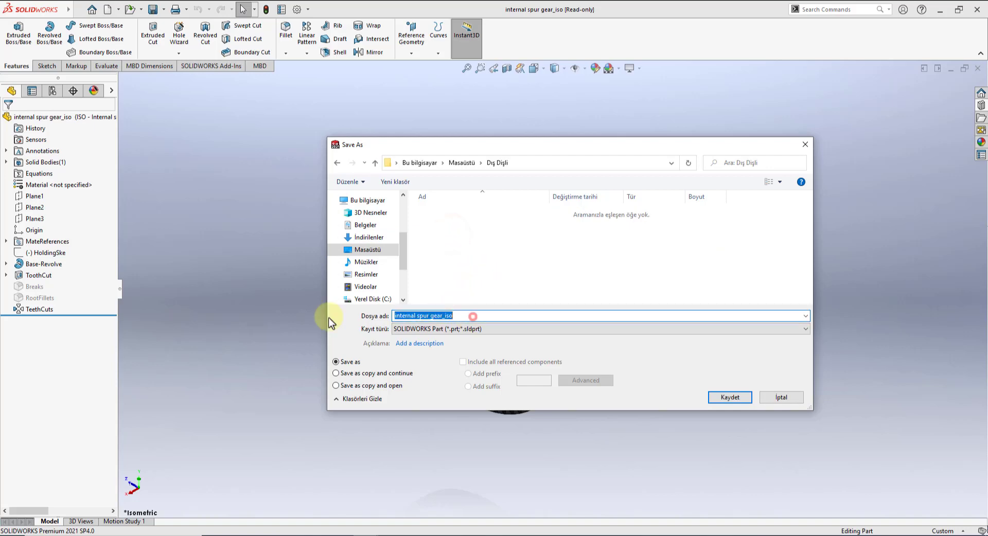
key(ctrl+v)
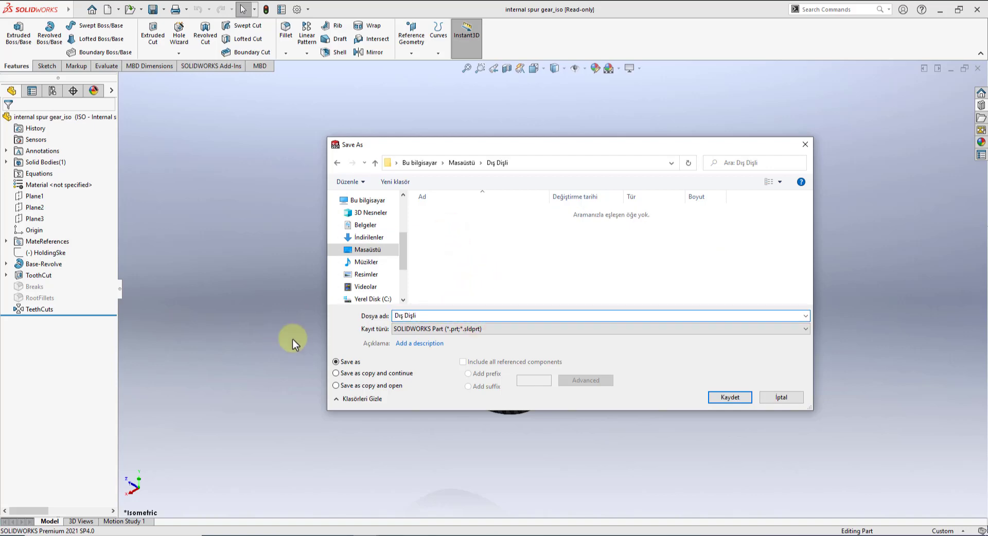
click(731, 398)
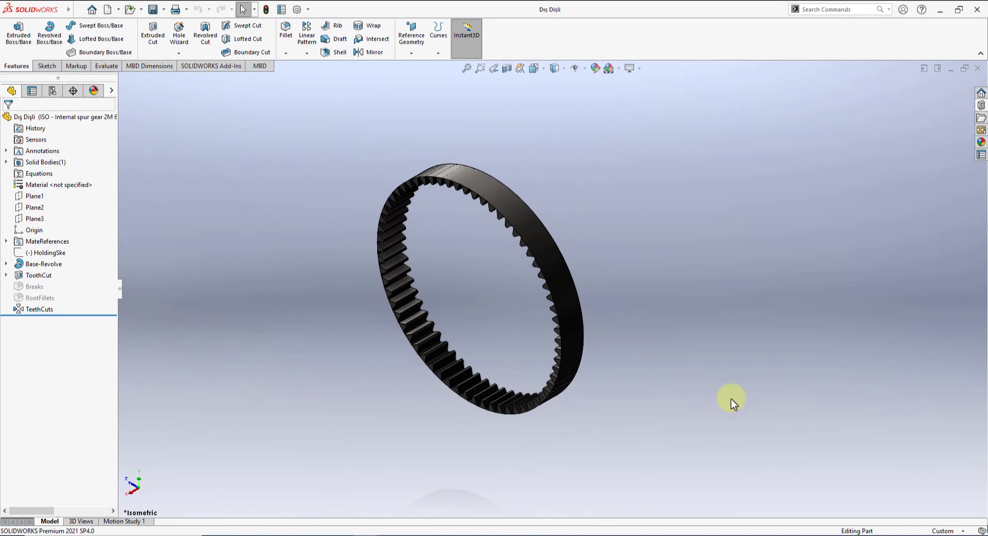
Step: Start a sketch on the ring gear face and draw a circle on the tooth tips
scroll(464, 196, down, 2)
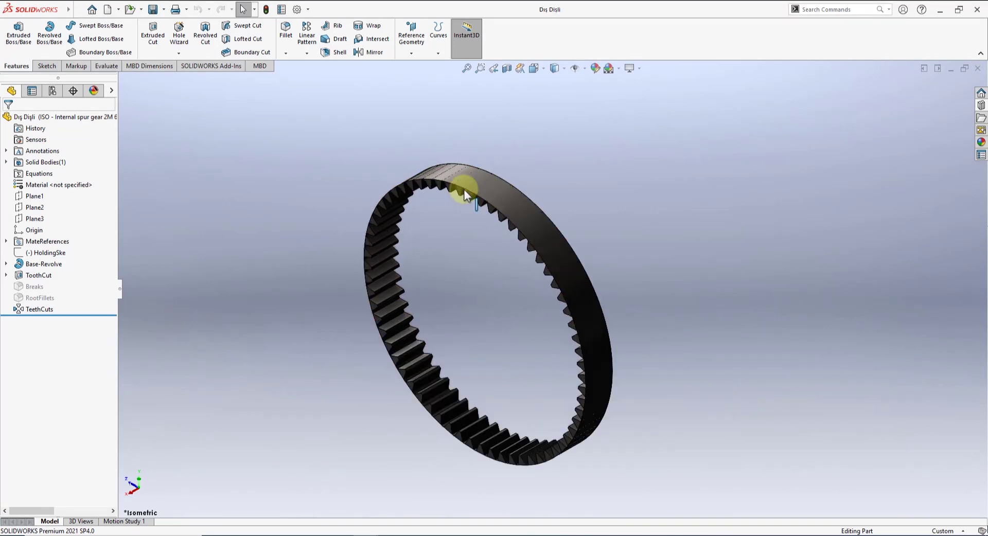
scroll(463, 203, down, 3)
scroll(466, 247, down, 3)
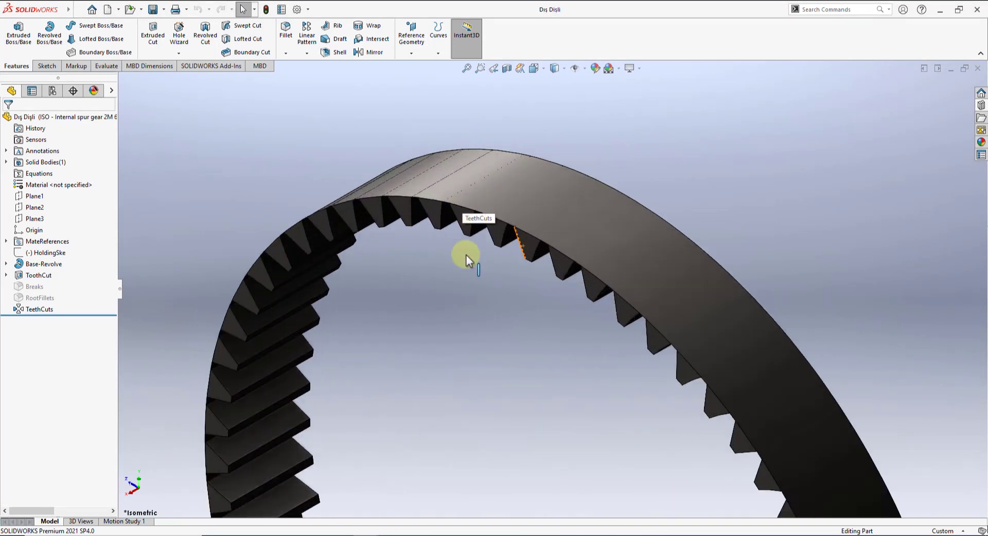
scroll(502, 234, down, 2)
click(499, 233)
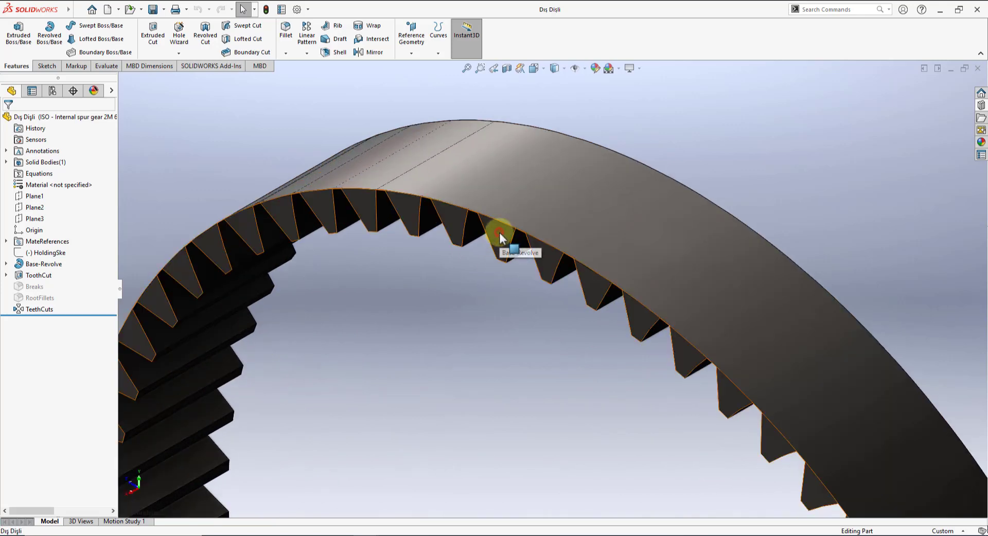
click(542, 203)
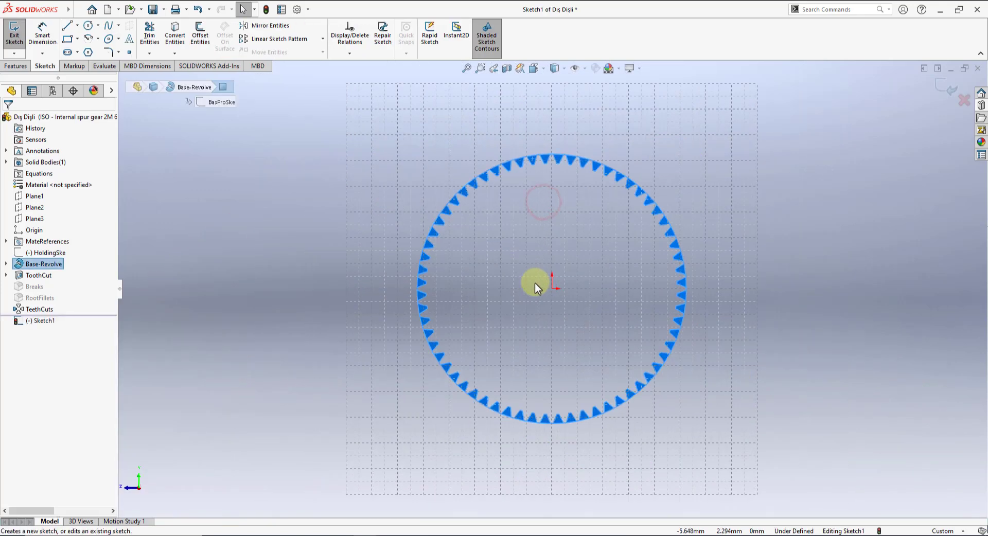
click(88, 25)
click(551, 304)
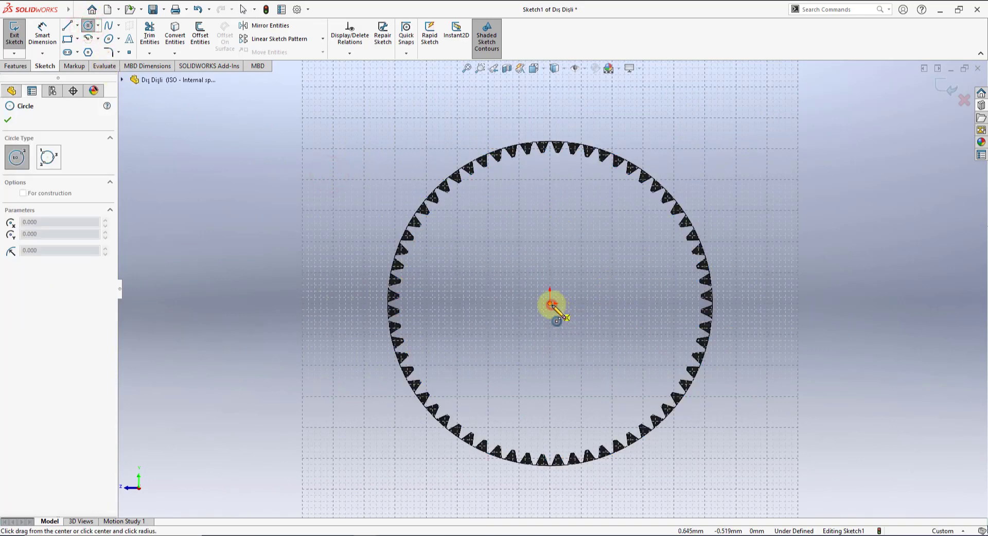
scroll(646, 227, down, 2)
scroll(646, 227, down, 2)
scroll(654, 220, down, 1)
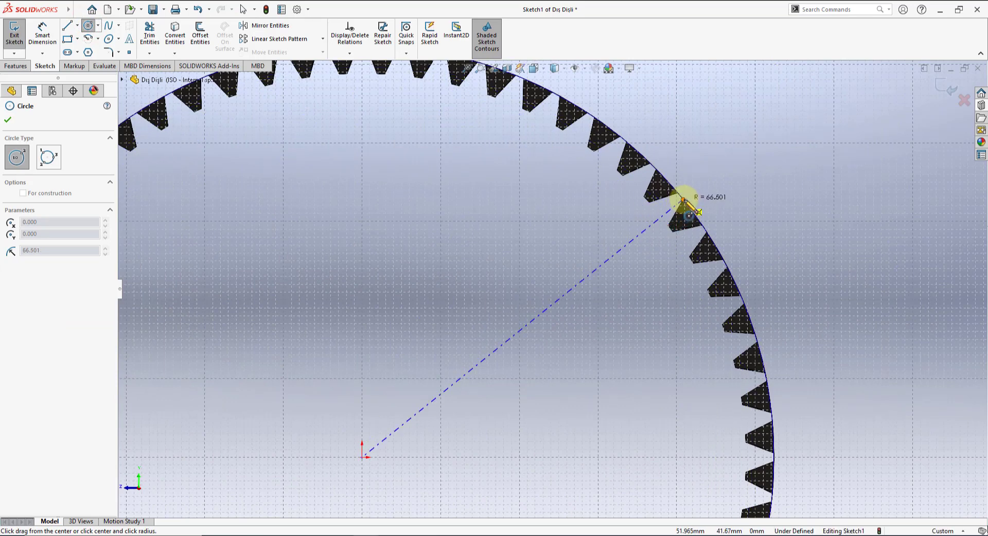
click(683, 203)
right_click(680, 203)
click(703, 209)
Step: Draw a larger circle from the origin around the outside of the gear
scroll(684, 283, up, 3)
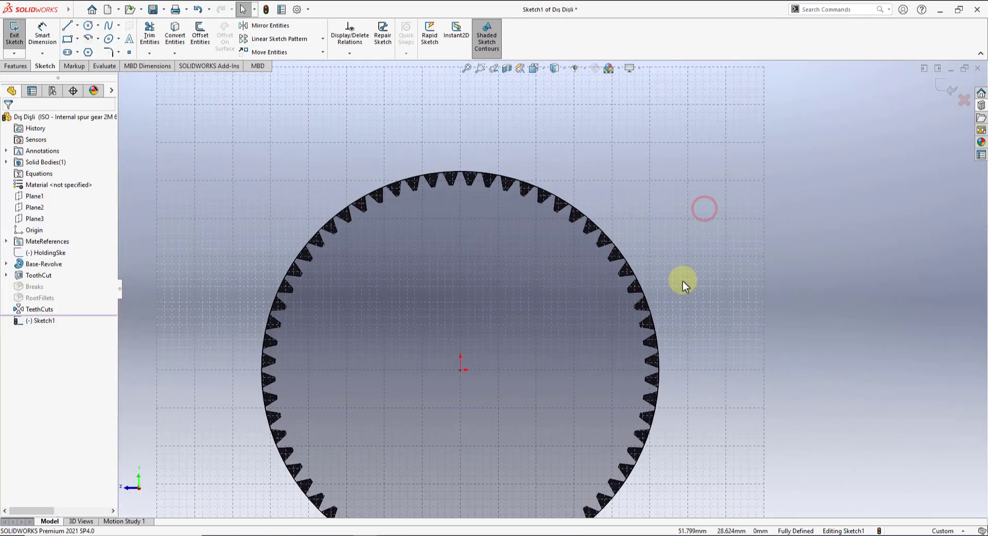
scroll(683, 284, up, 2)
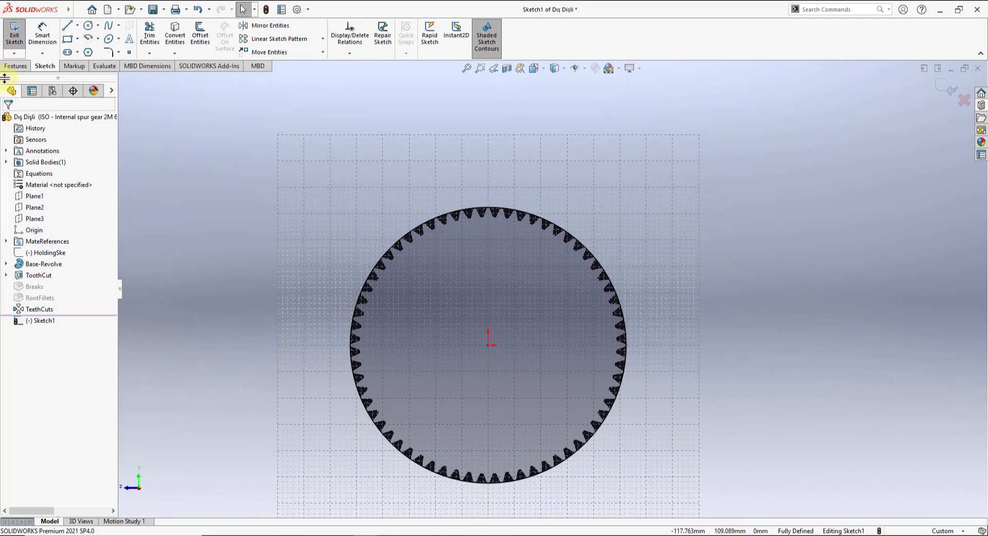
click(92, 27)
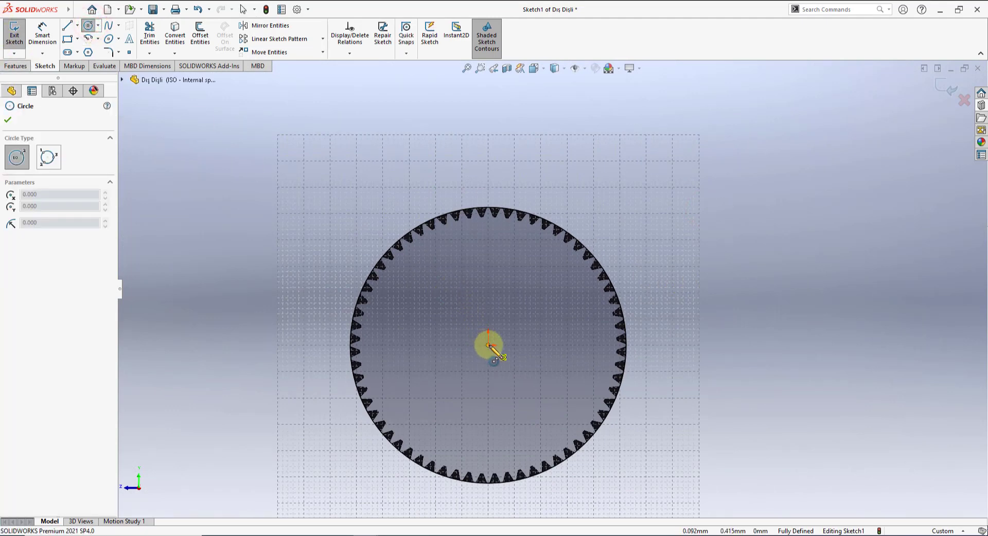
click(488, 345)
click(596, 237)
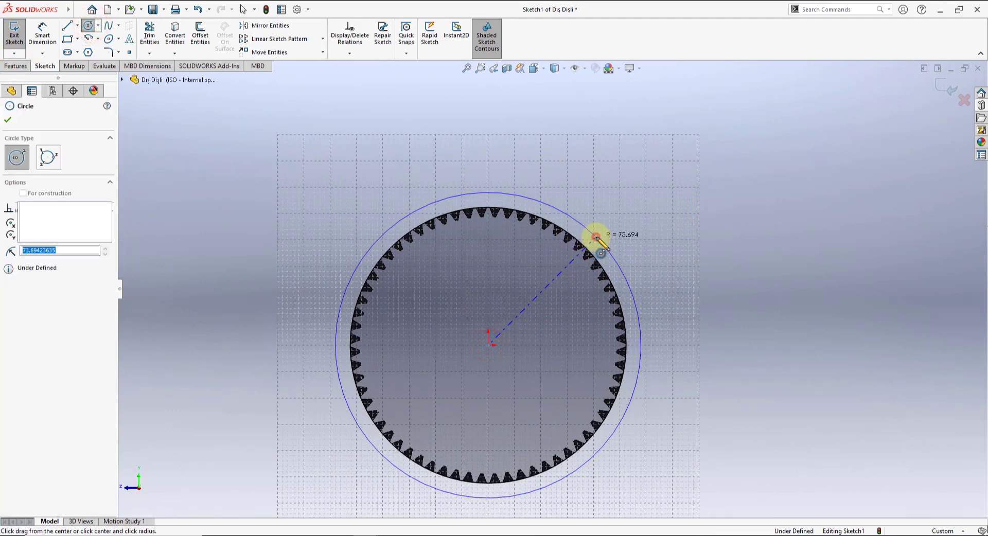
right_click(624, 187)
click(645, 192)
scroll(571, 283, down, 1)
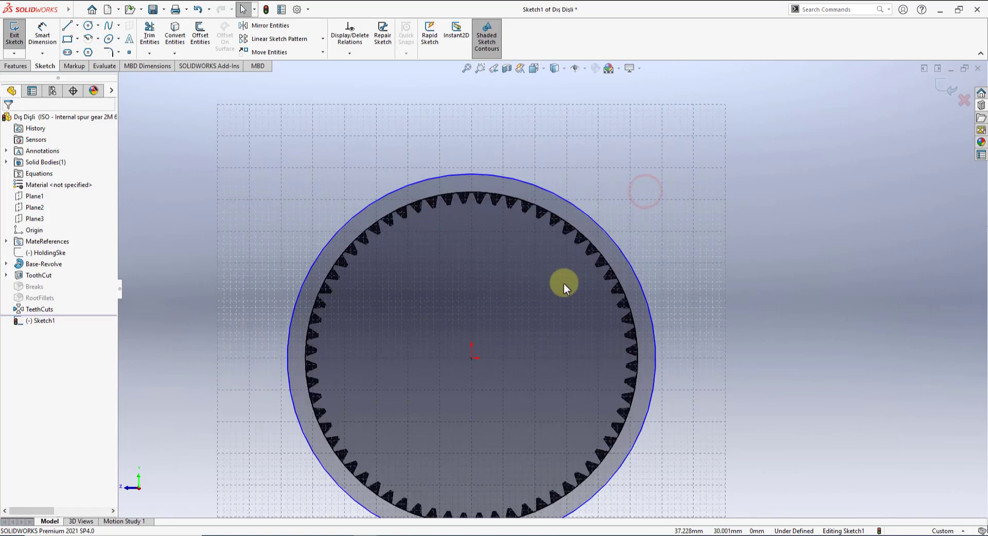
Step: Dimension the gap between the two circles as a 4 mm ring wall thickness
click(42, 32)
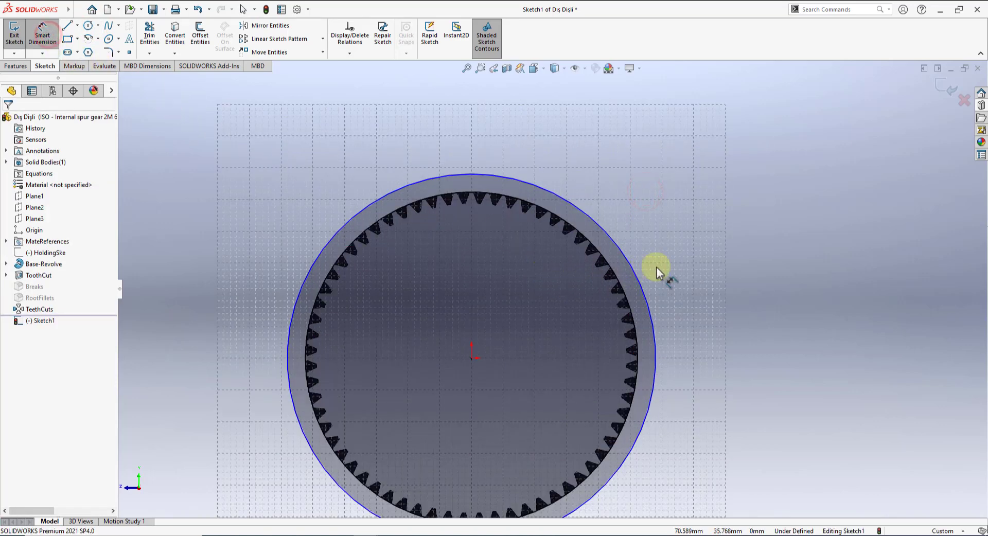
scroll(646, 272, down, 3)
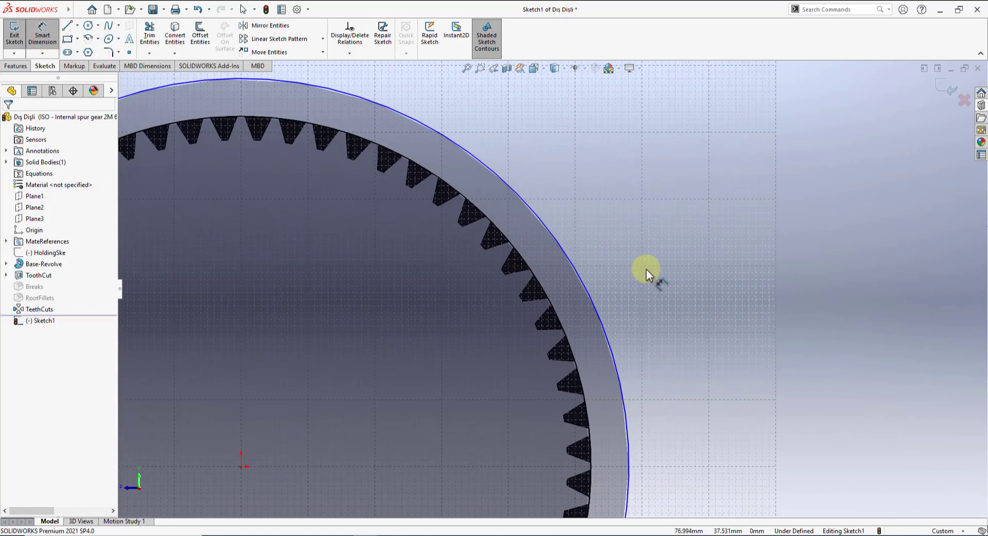
click(553, 306)
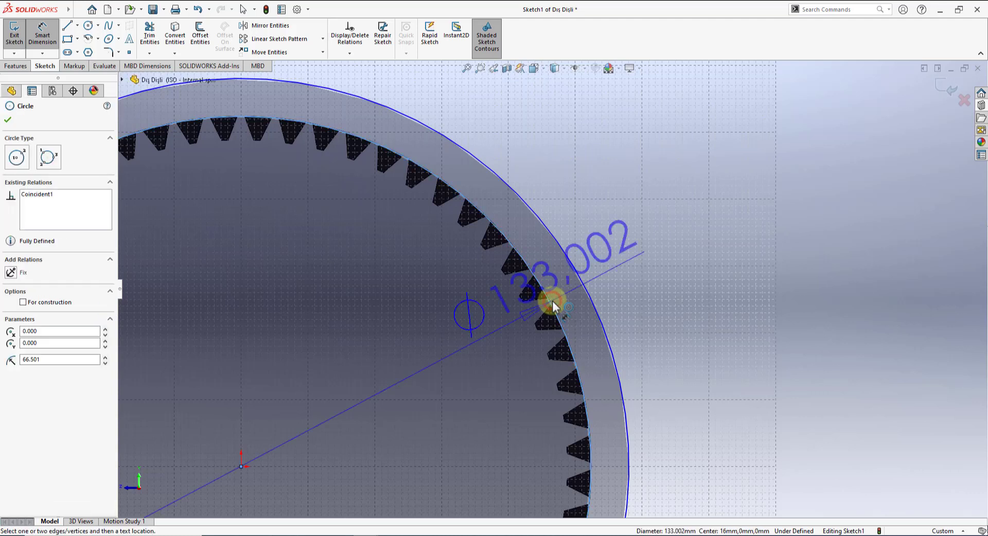
click(586, 306)
click(649, 277)
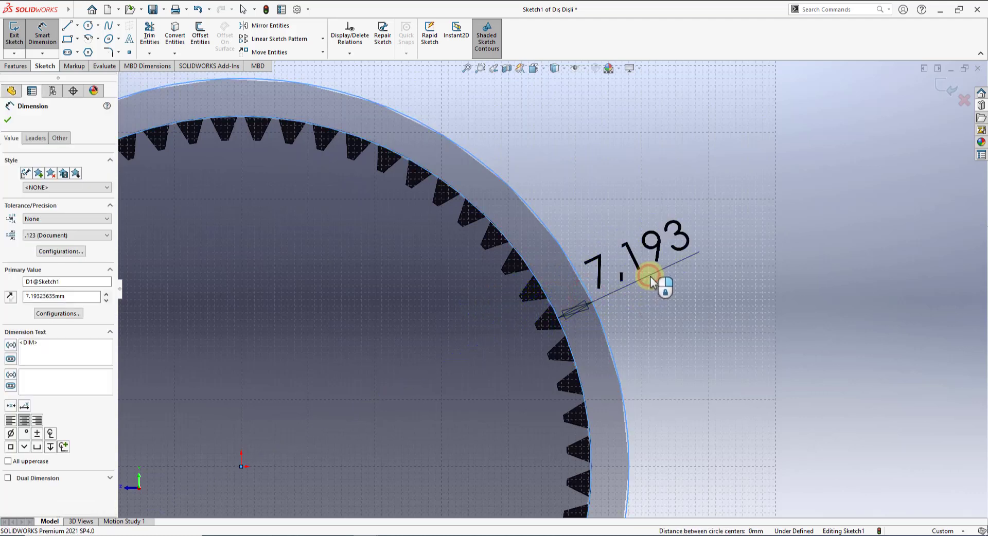
key(Return)
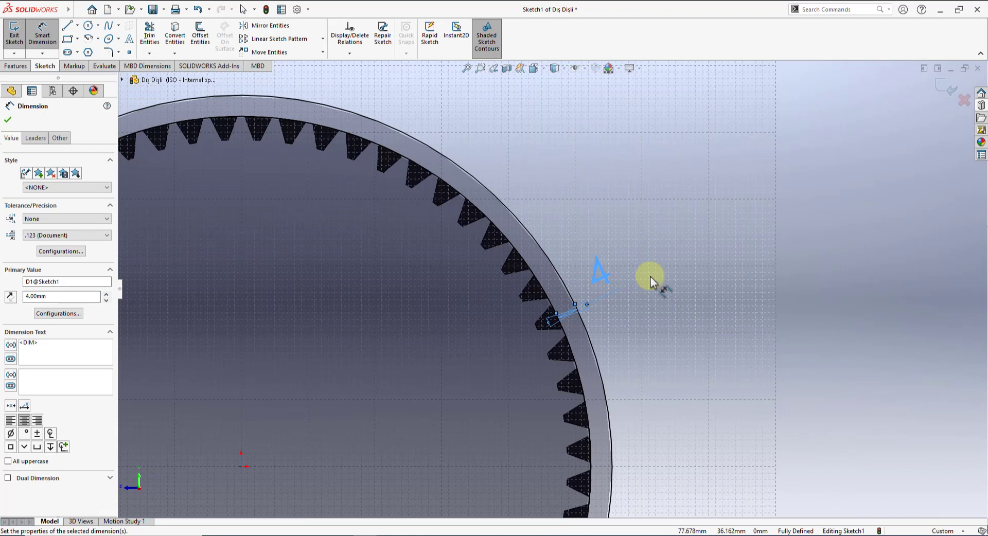
key(f)
right_click(657, 230)
click(680, 259)
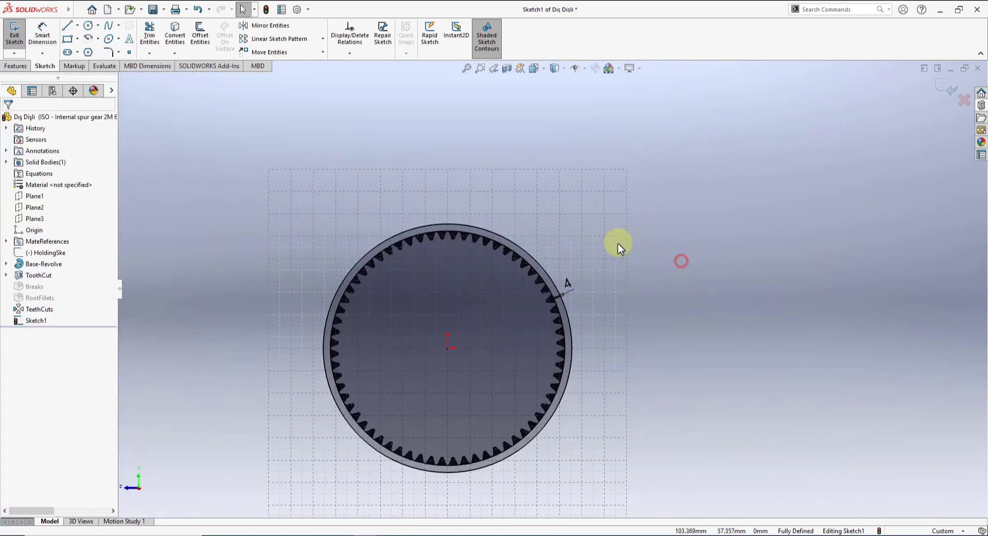
click(15, 66)
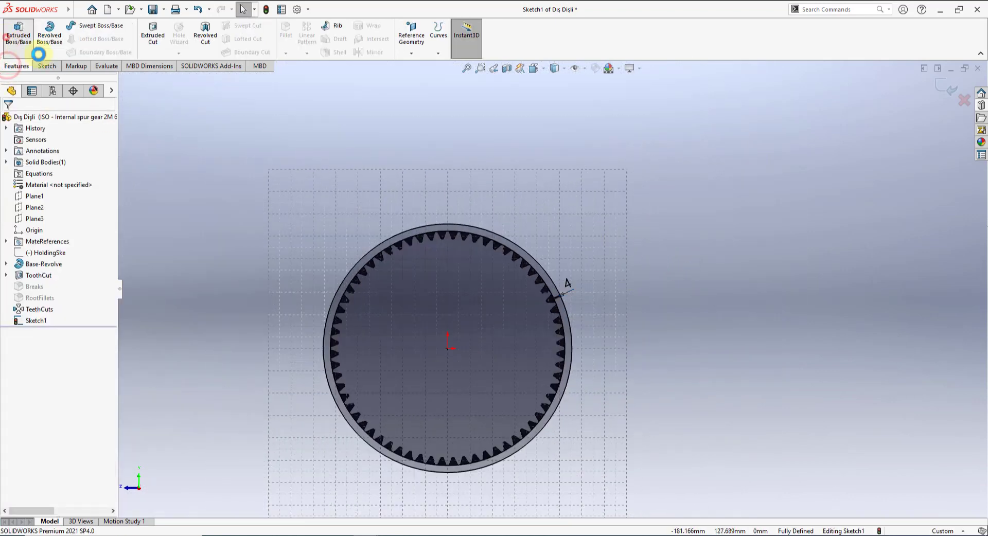
Step: Extrude the outer ring sketch in the reversed direction with a Through All end condition
click(18, 32)
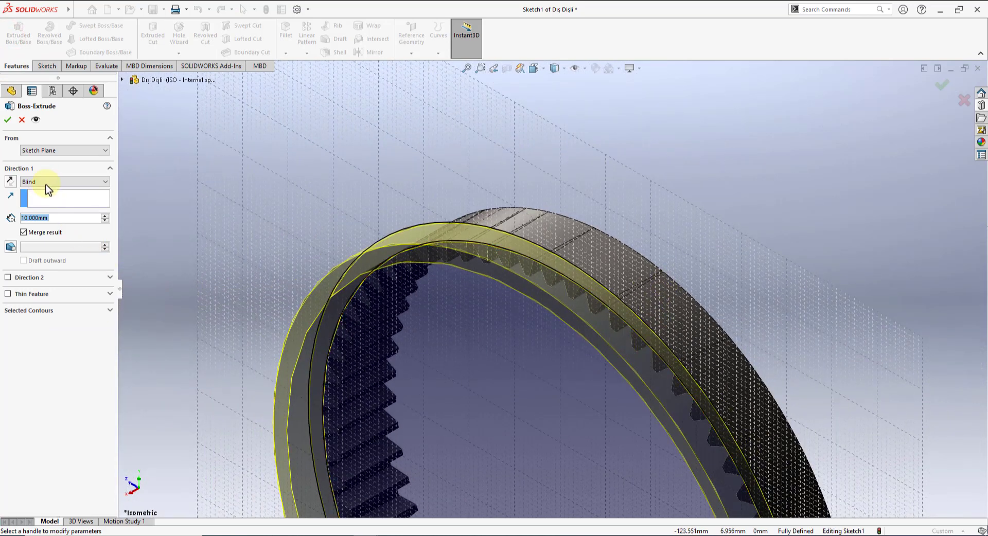
click(10, 183)
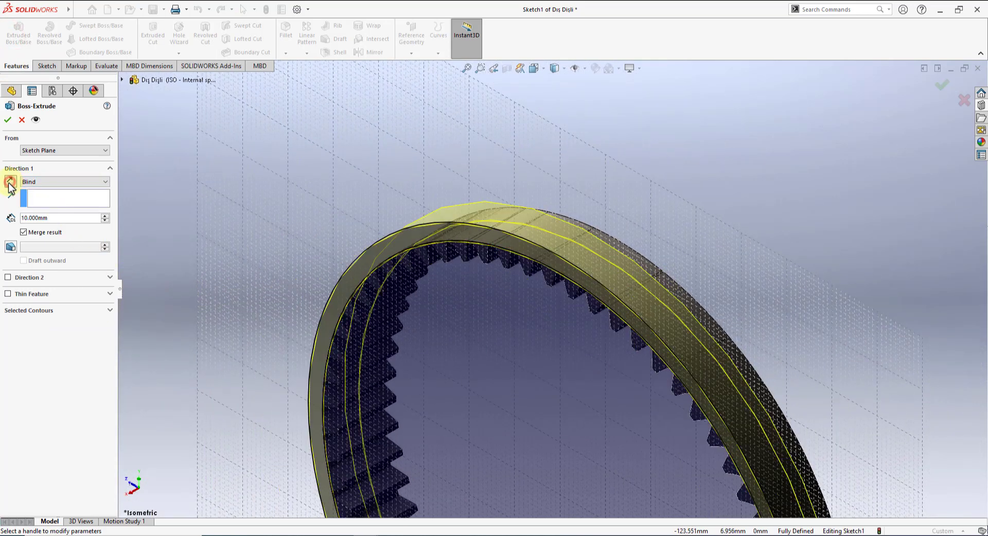
click(43, 183)
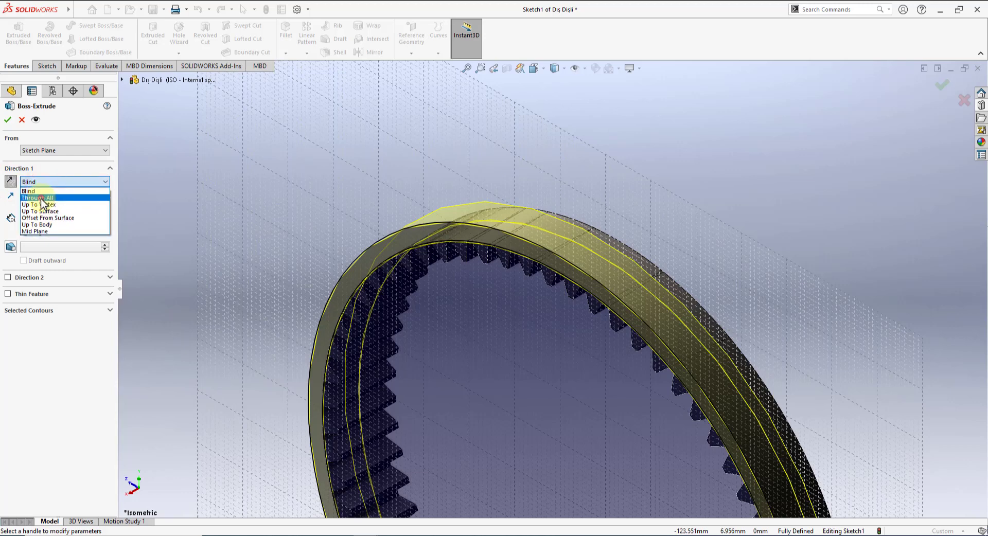
click(43, 198)
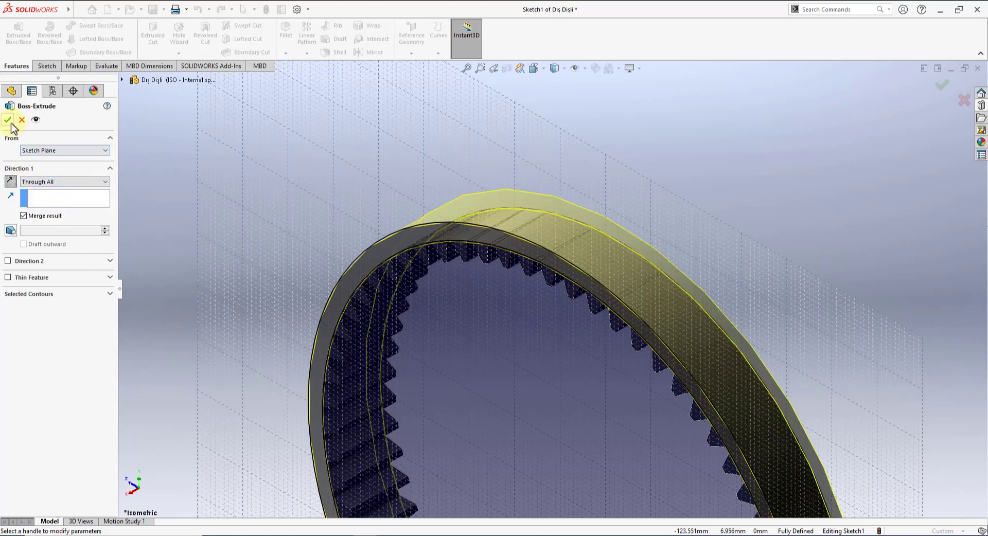
key(Return)
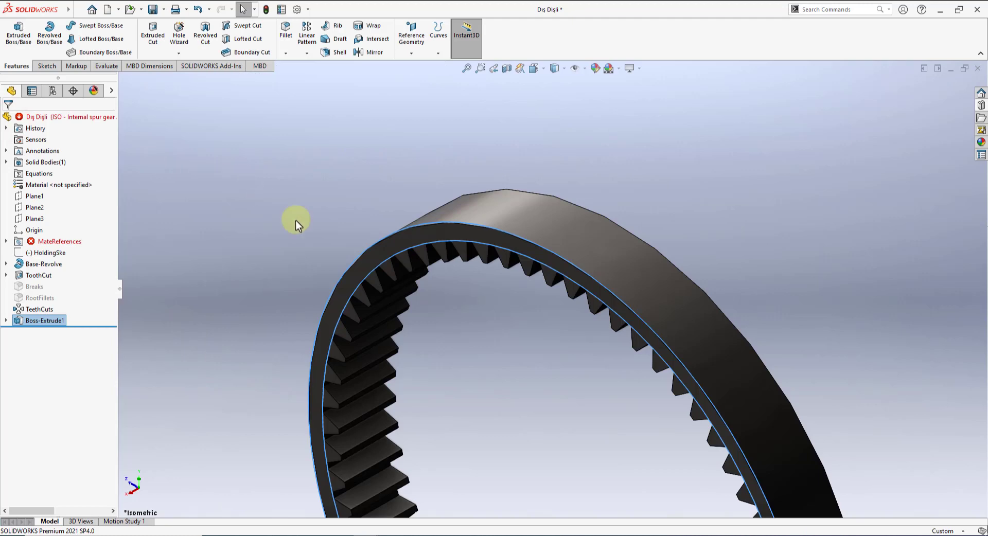
scroll(295, 222, up, 3)
scroll(307, 223, up, 2)
scroll(563, 257, down, 5)
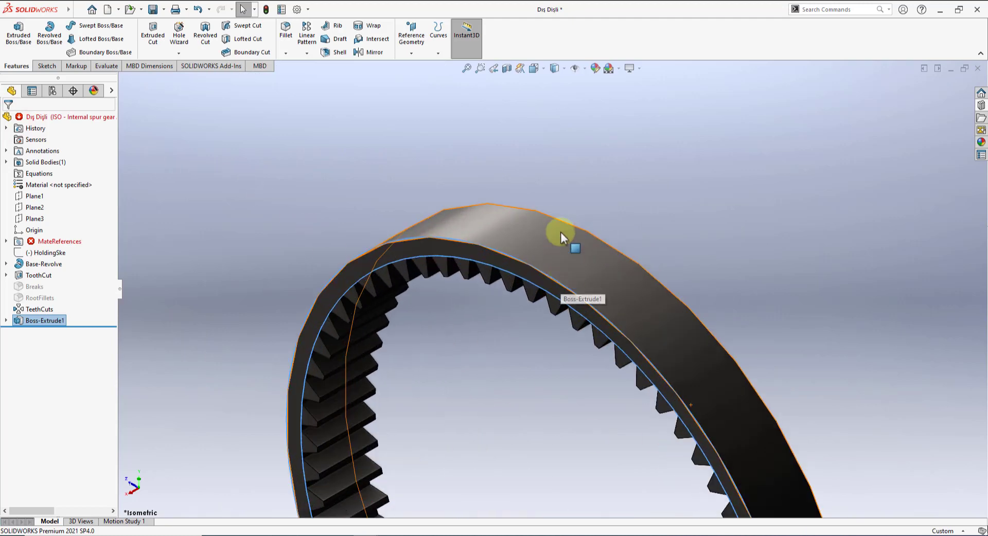
scroll(563, 238, down, 2)
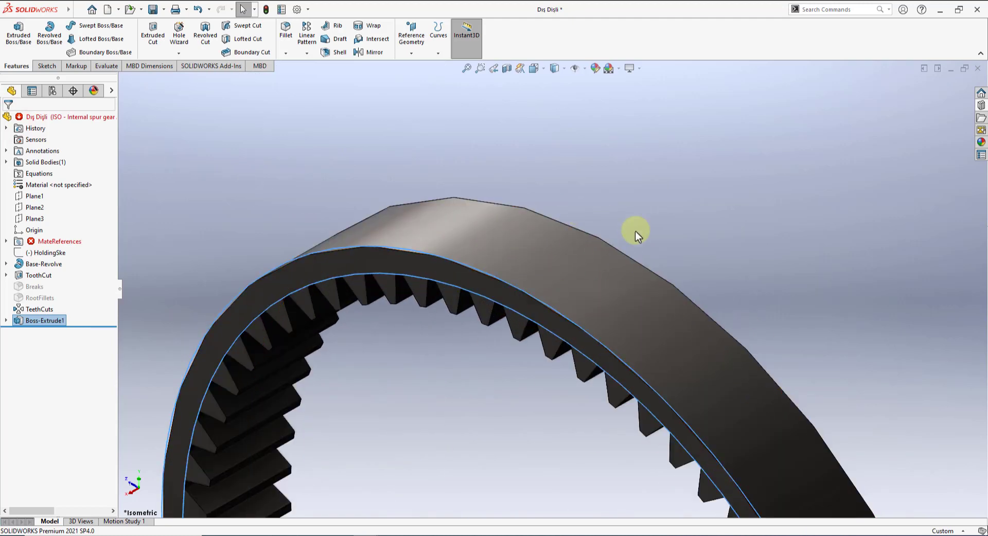
scroll(484, 288, up, 3)
scroll(541, 431, up, 2)
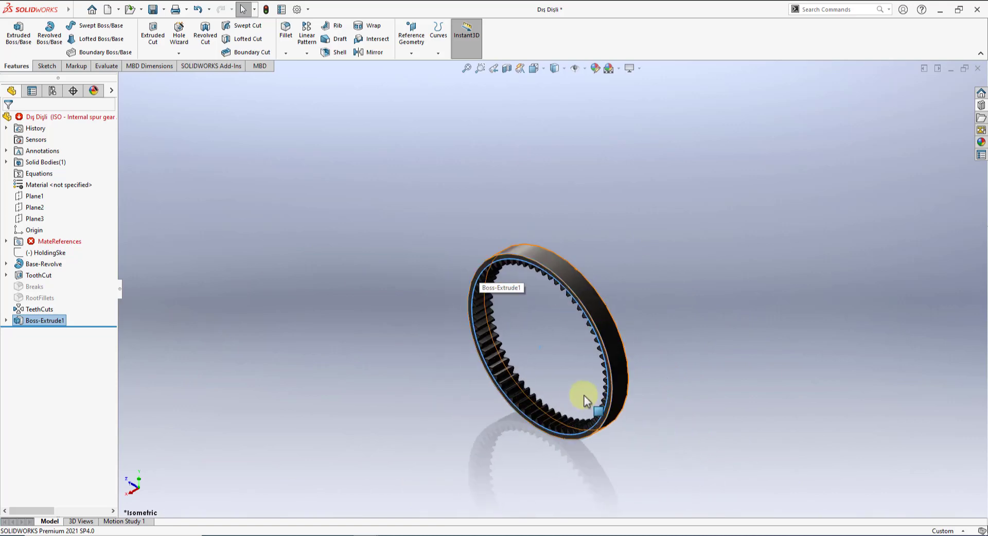
scroll(583, 393, down, 2)
scroll(580, 390, down, 2)
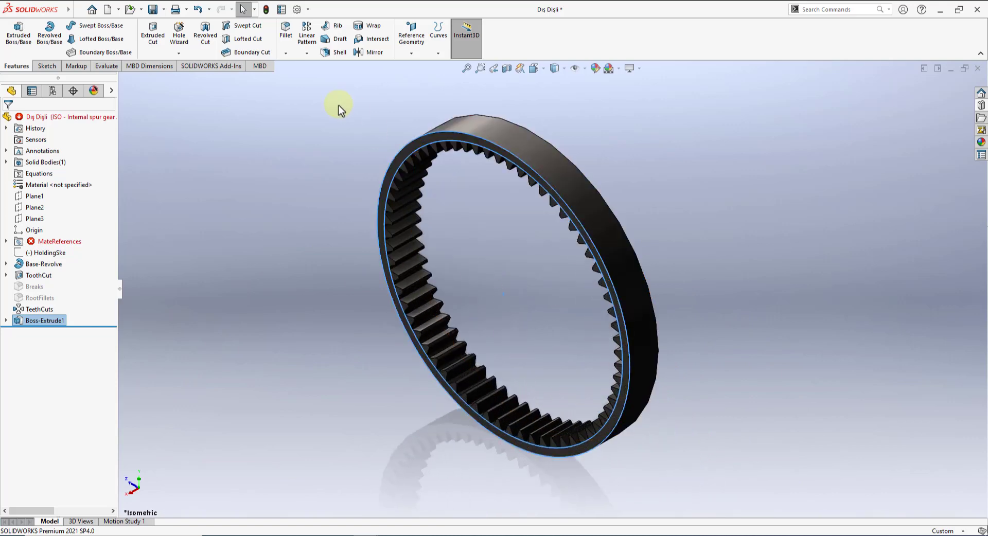
Step: Raise shaded and wireframe image quality to maximum in Document Properties, then save the part
click(298, 10)
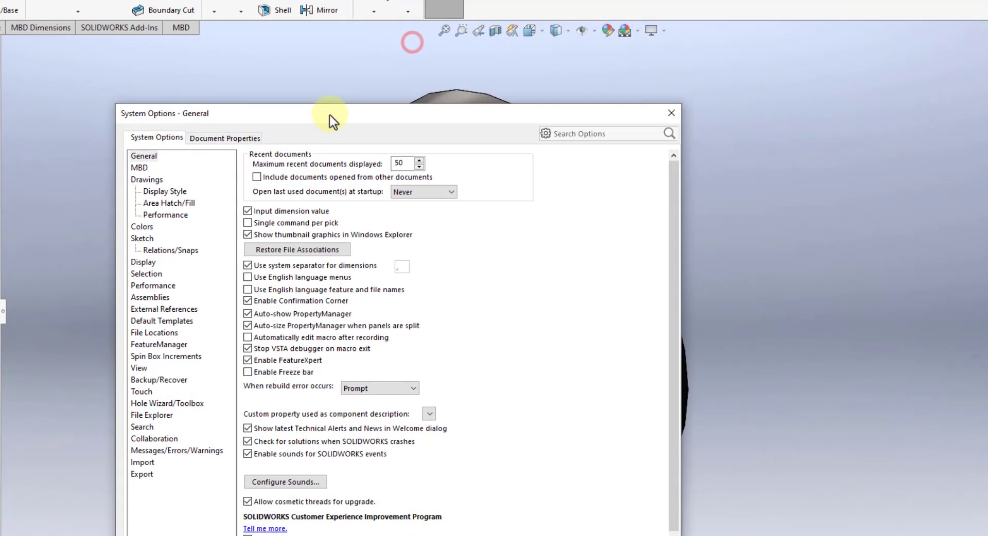
click(231, 141)
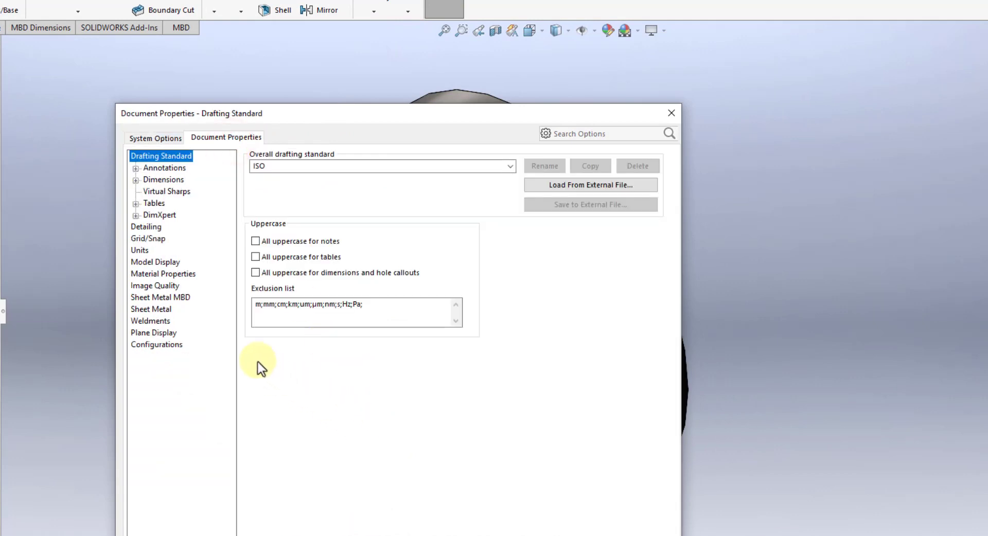
click(174, 286)
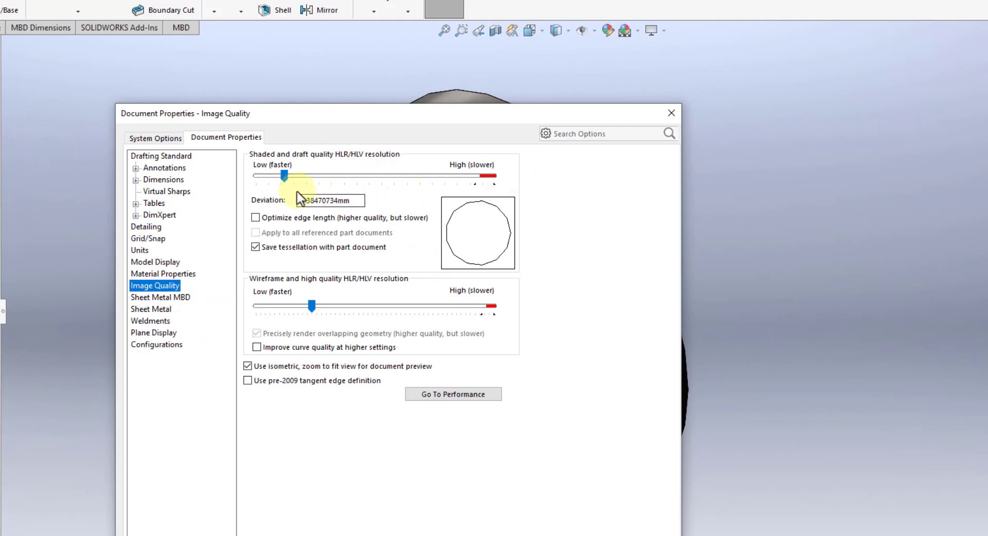
drag(284, 176, 517, 183)
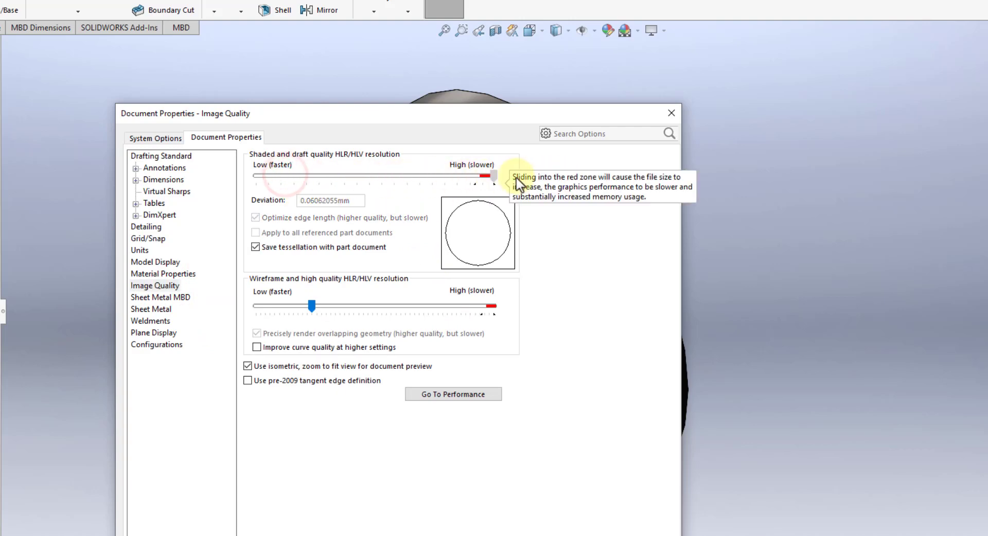
drag(311, 306, 493, 306)
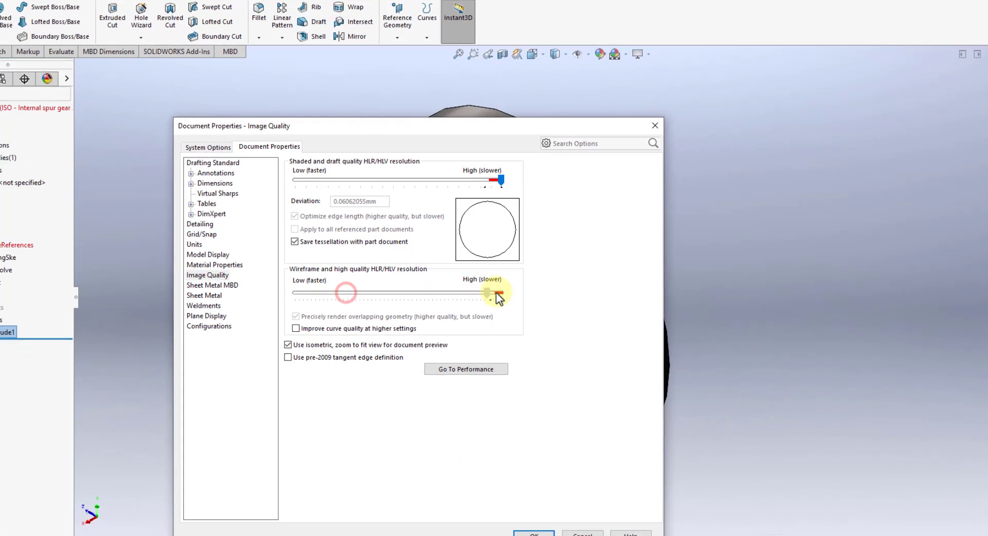
click(535, 506)
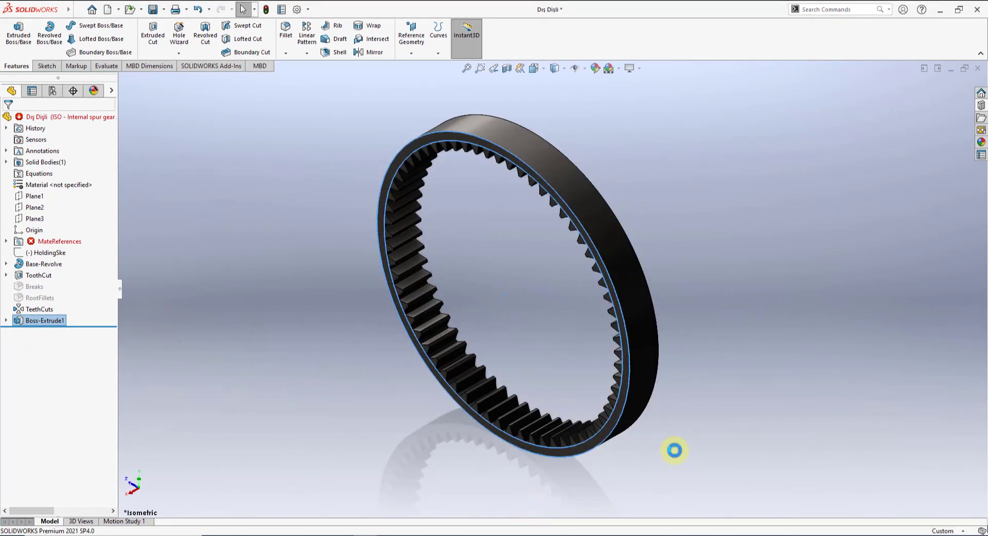
click(305, 315)
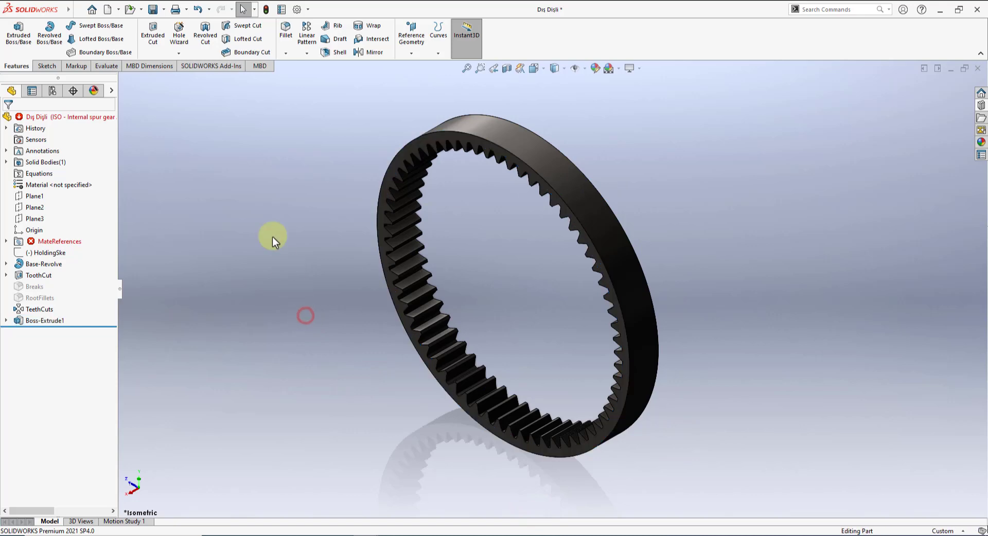
click(153, 11)
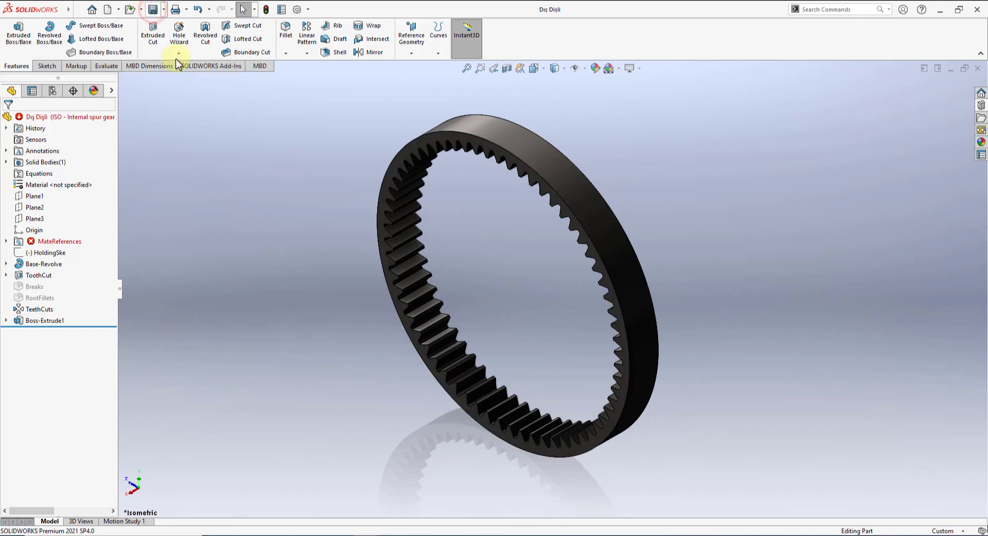
Step: Close the part, delete Dış Dişli<1>'s broken MateReferences, and rebuild Assem1
click(978, 69)
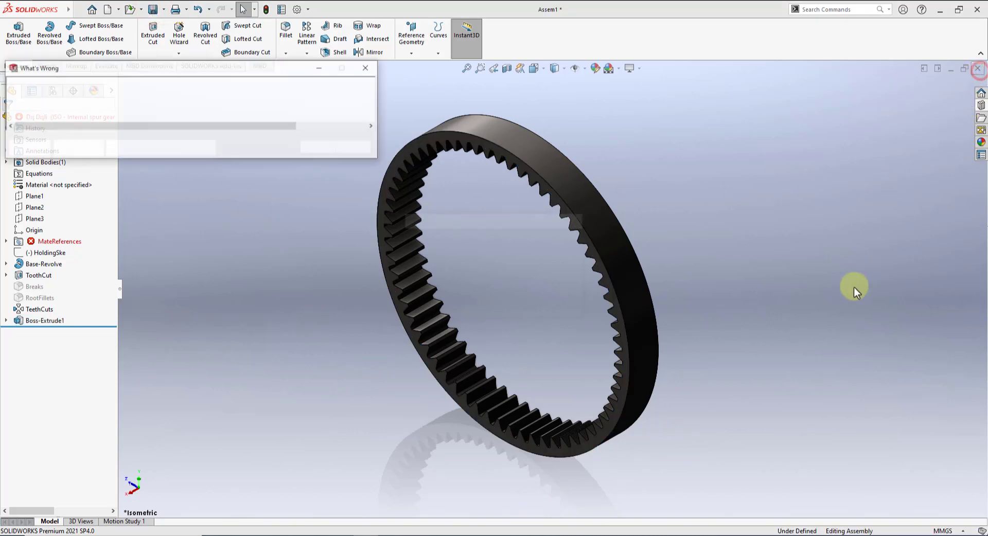
click(319, 147)
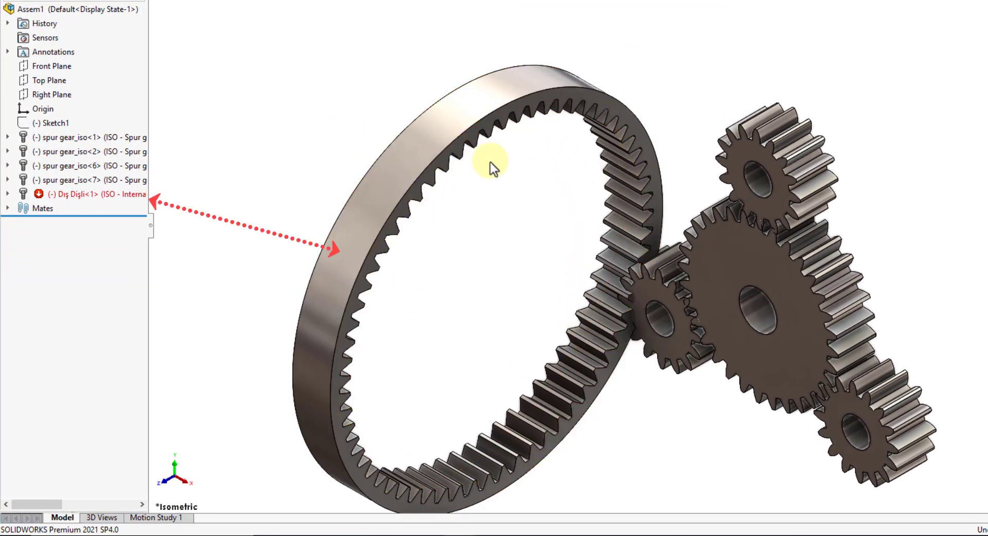
click(8, 194)
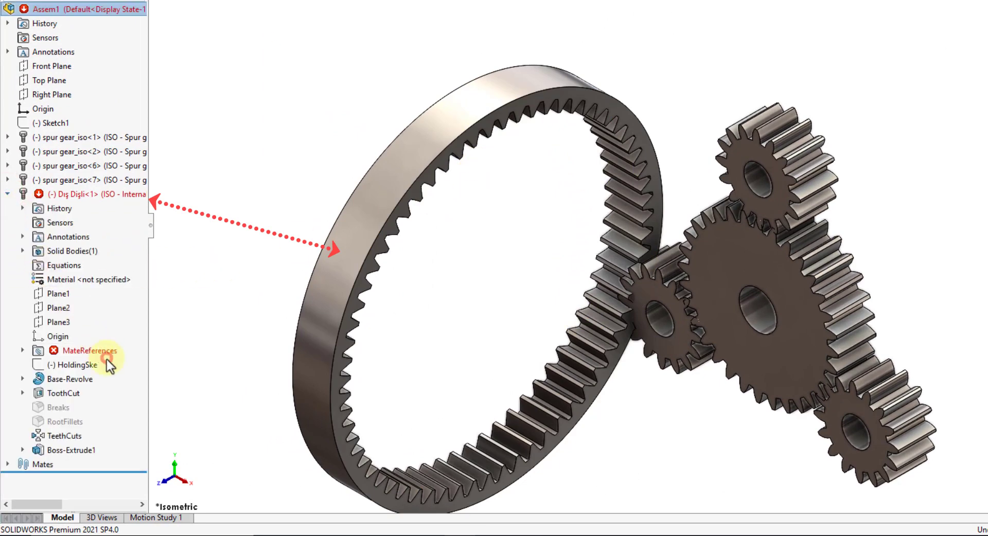
right_click(72, 353)
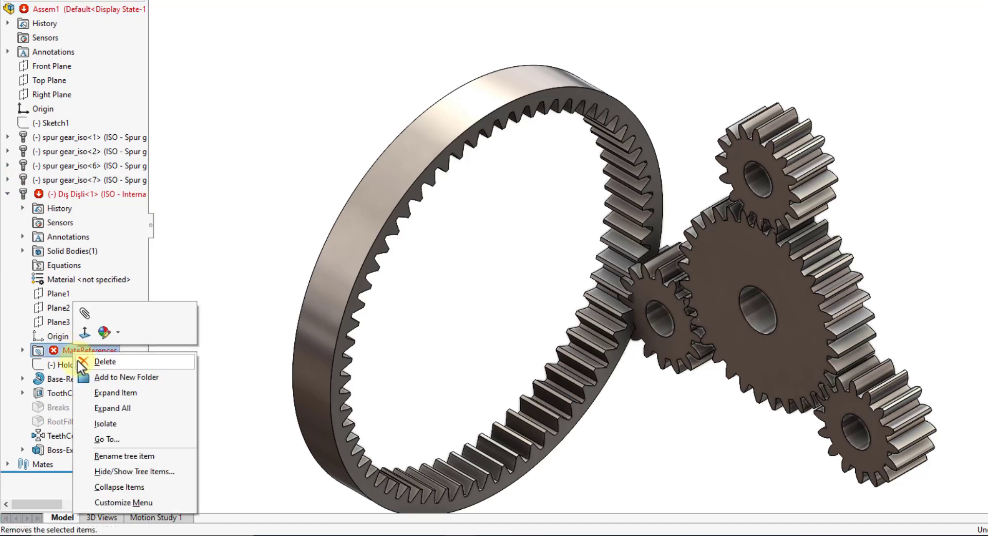
click(103, 356)
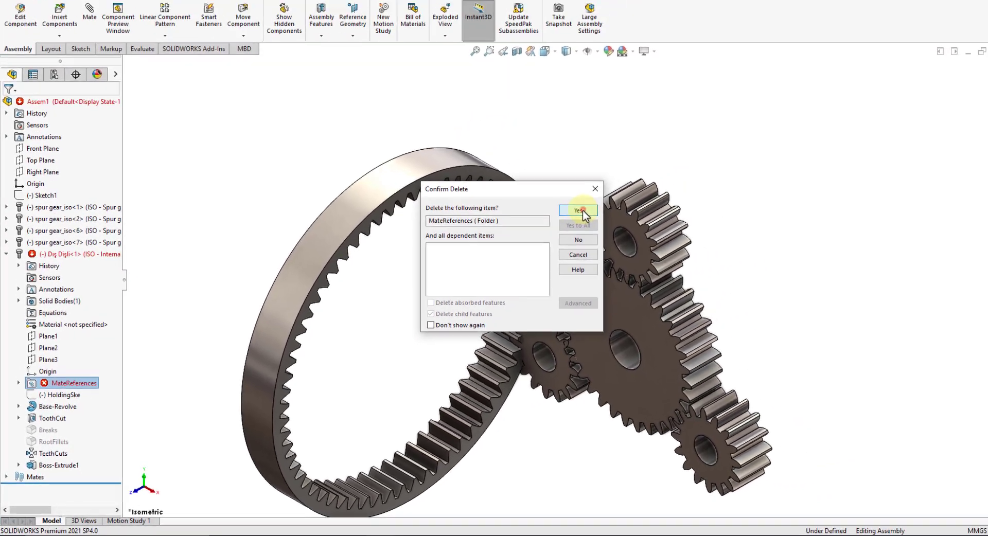
click(686, 150)
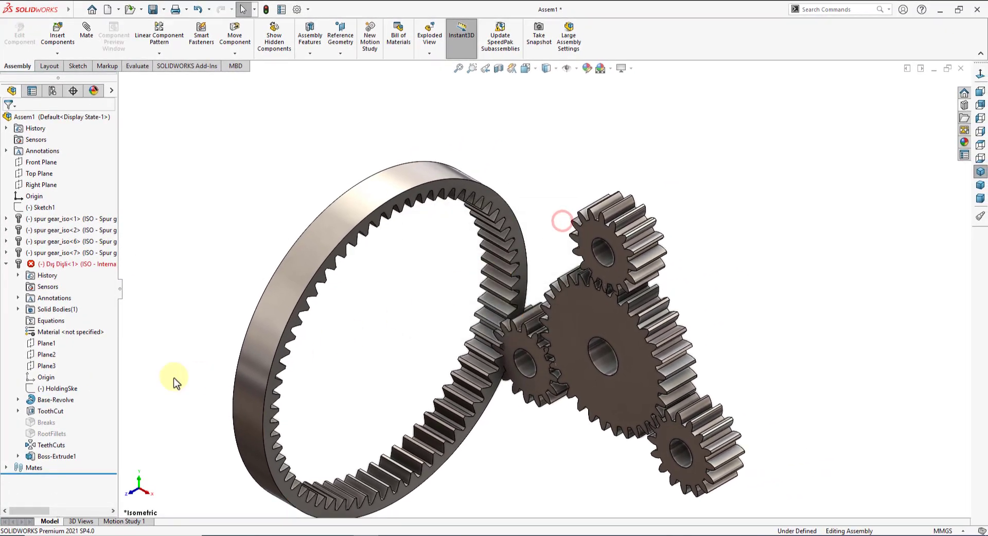
click(6, 264)
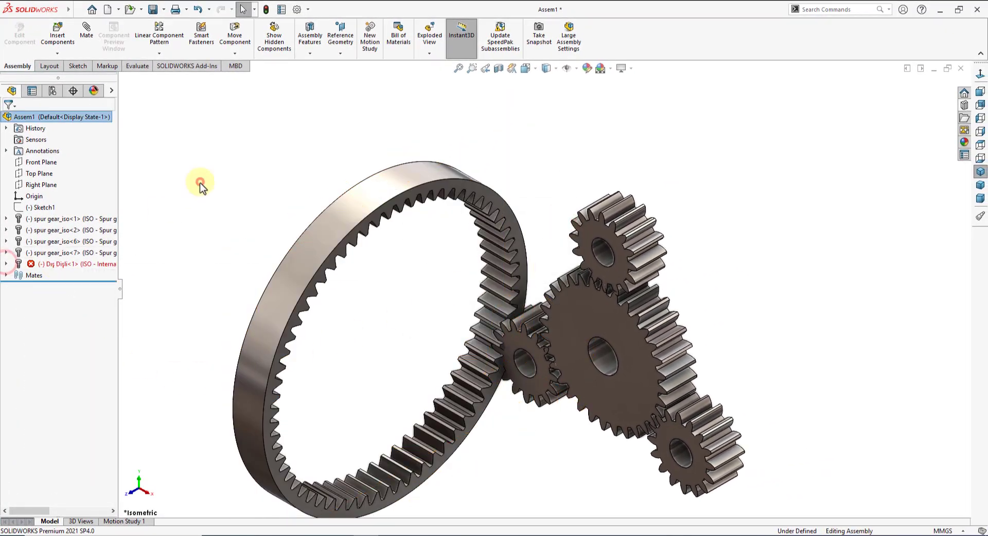
click(199, 187)
click(265, 10)
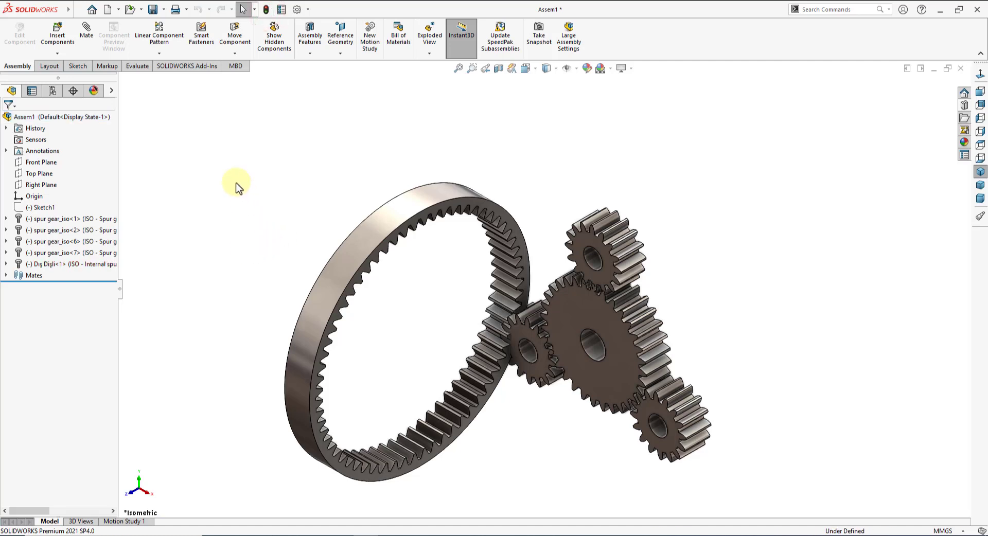
click(87, 39)
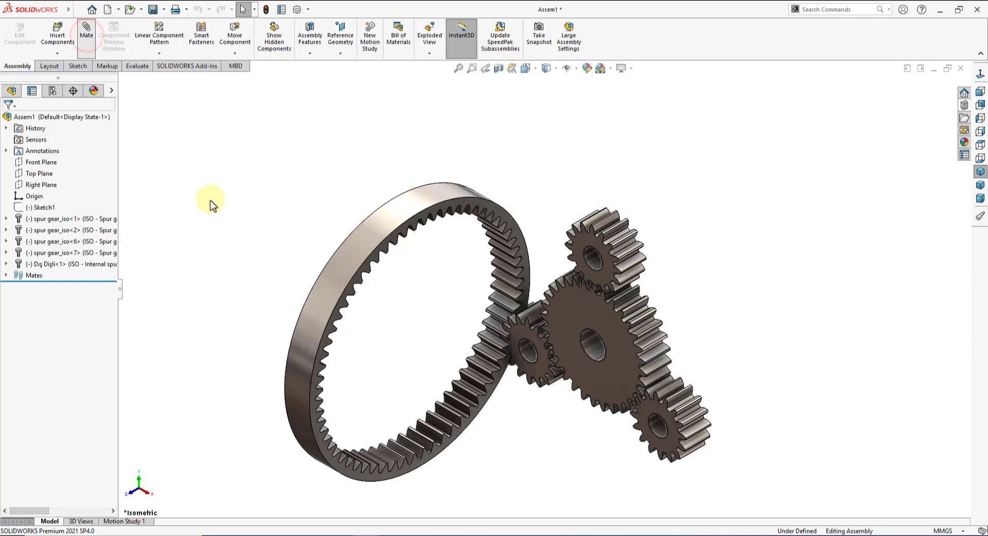
Step: Mate the ring gear concentric with the sun gear's bore
click(365, 237)
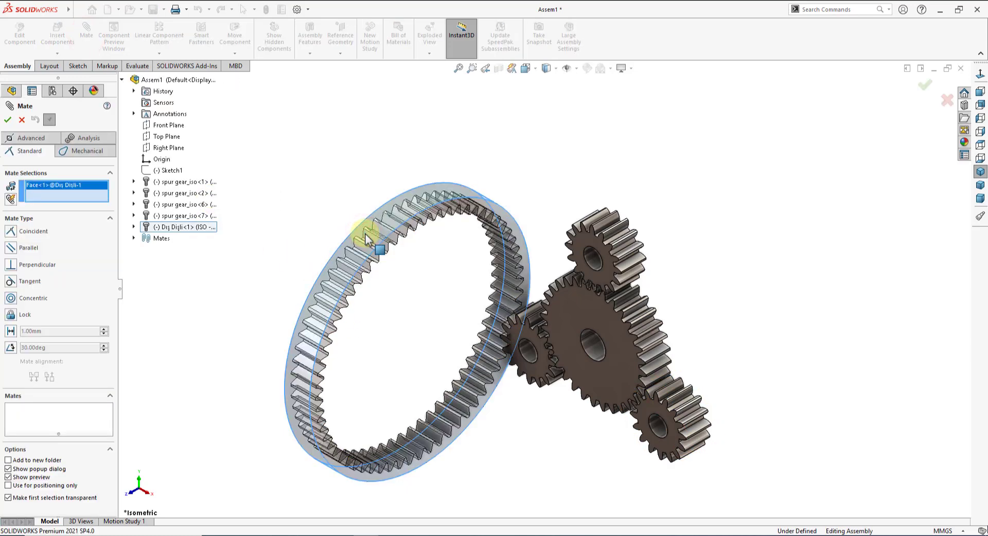
click(595, 345)
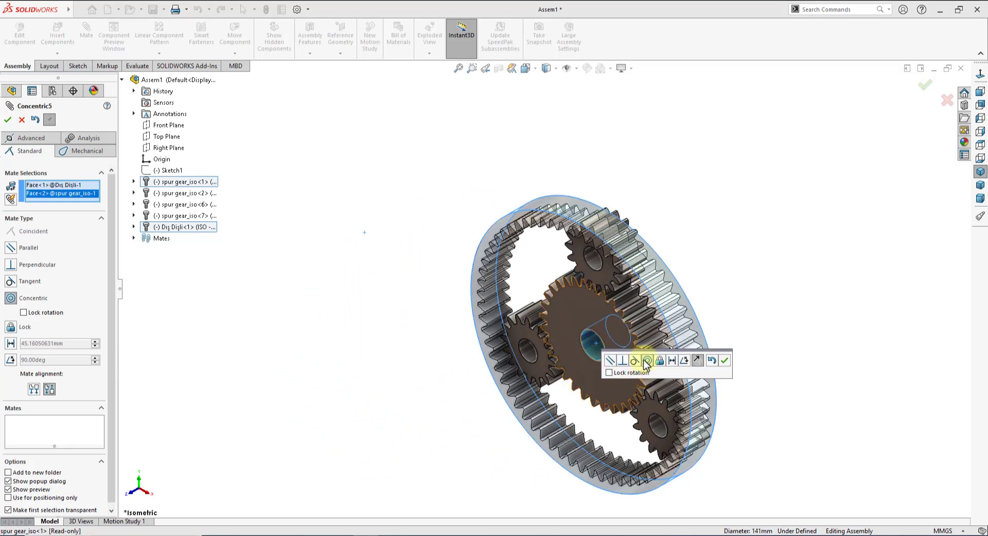
click(725, 360)
scroll(600, 257, down, 3)
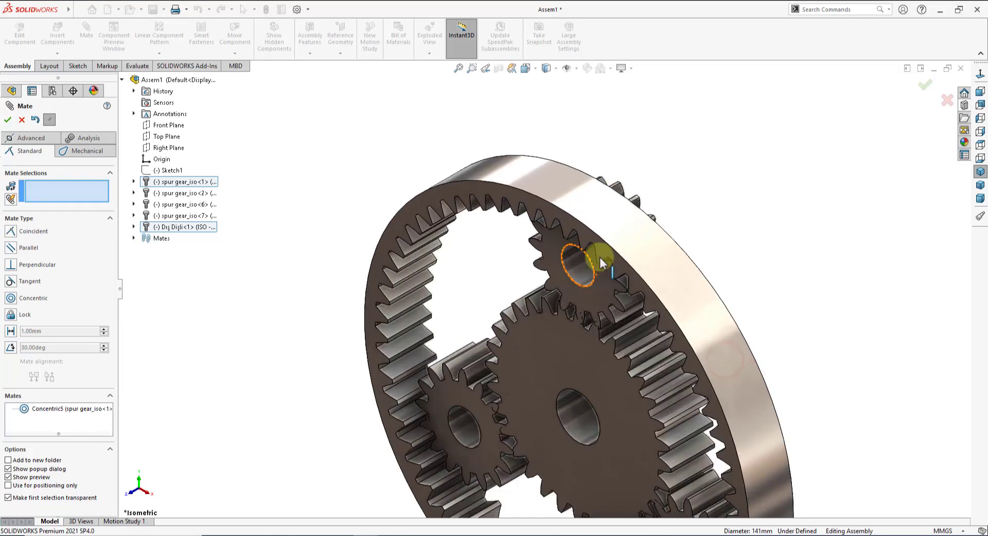
scroll(595, 252, down, 1)
Step: Make a ring gear face coincident with the Front Plane and close the Mate tool
click(584, 234)
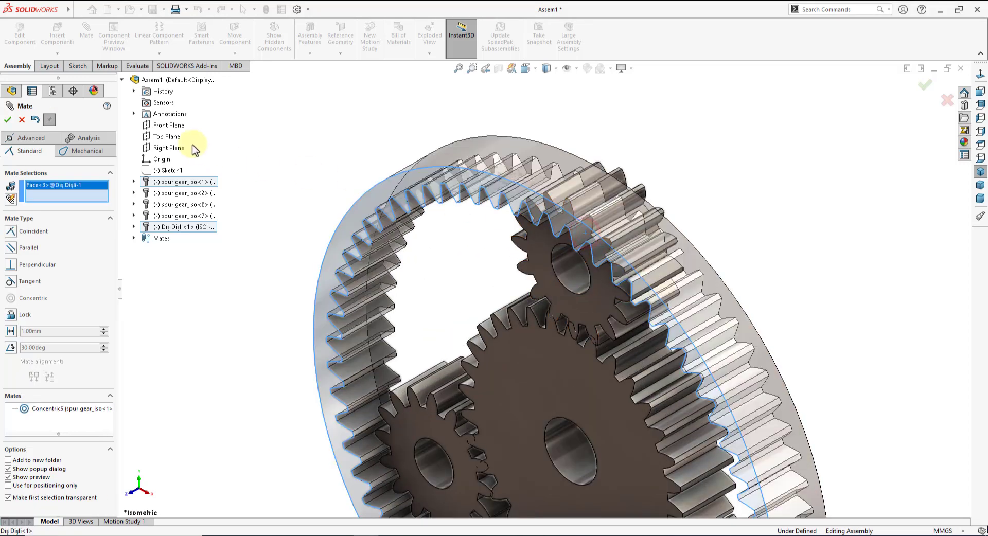
click(178, 126)
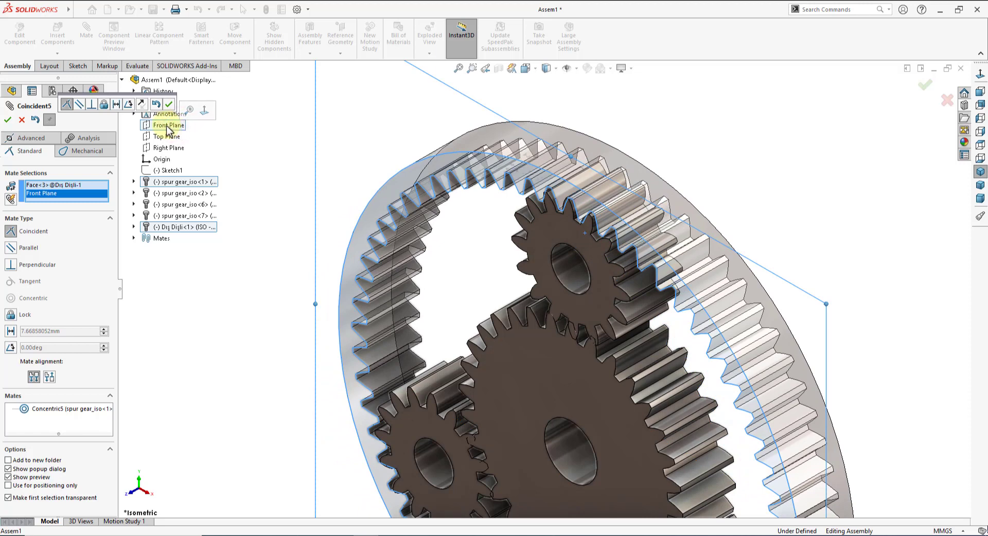
click(169, 104)
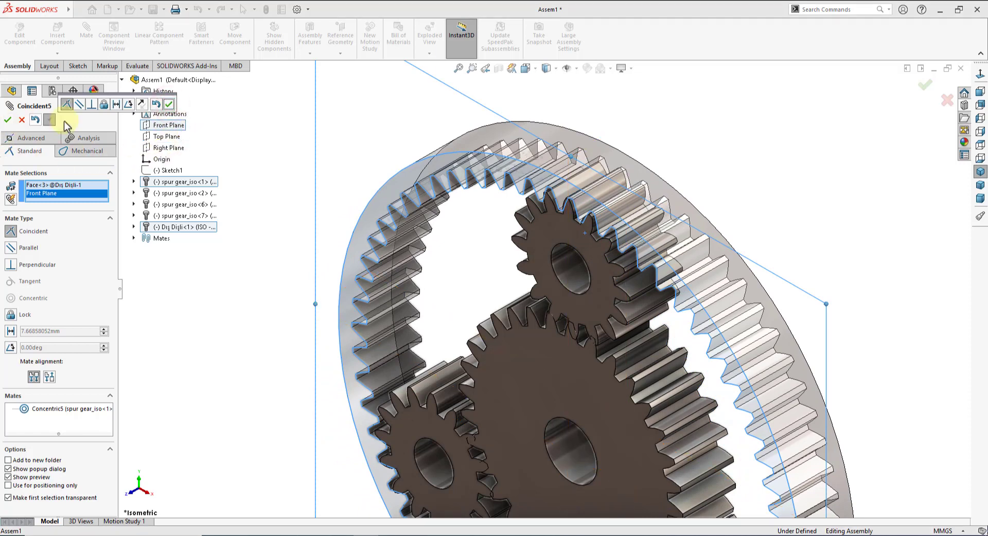
click(169, 104)
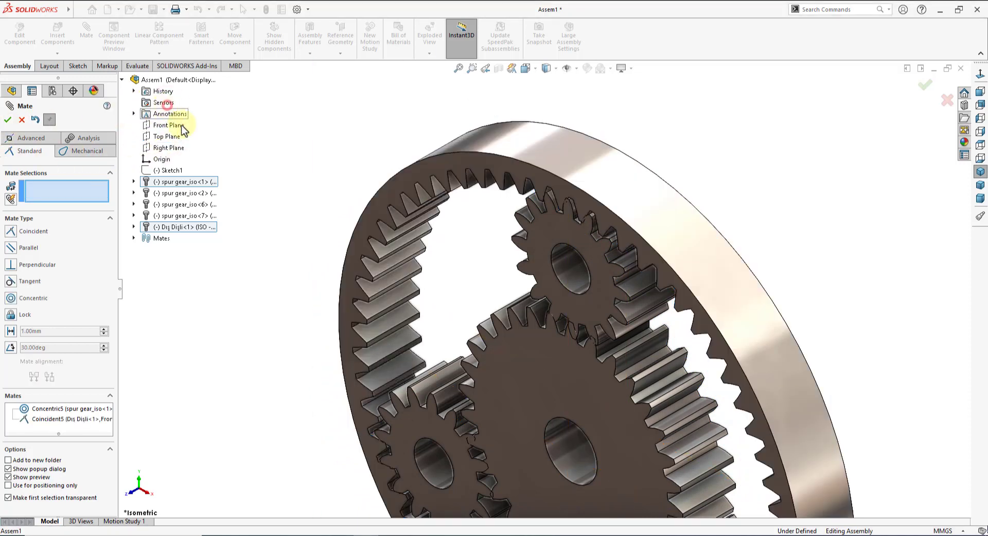
click(7, 119)
Step: Look at the assembly straight on in Front view and turn the ring gear about its axis
key(z)
key(z)
key(z)
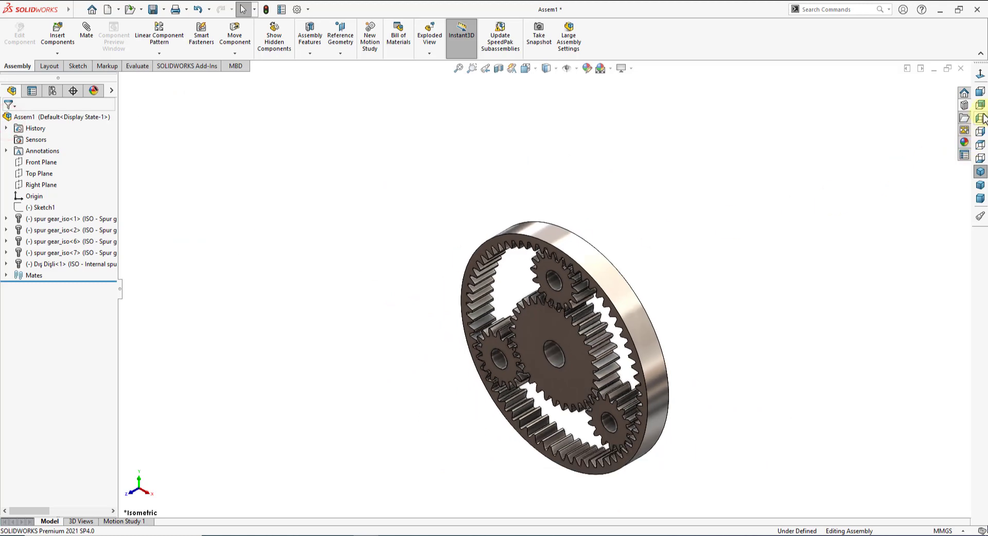
click(981, 92)
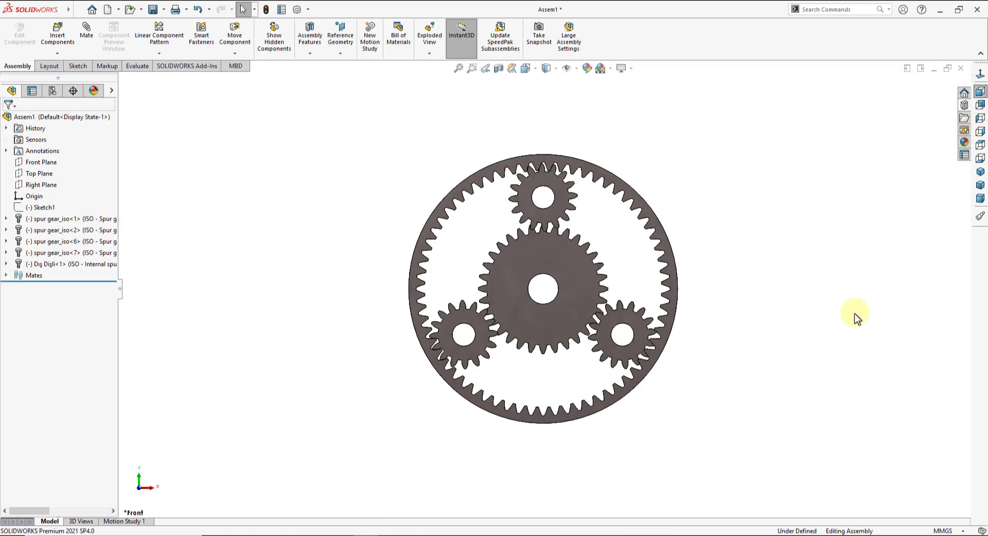
scroll(540, 261, down, 2)
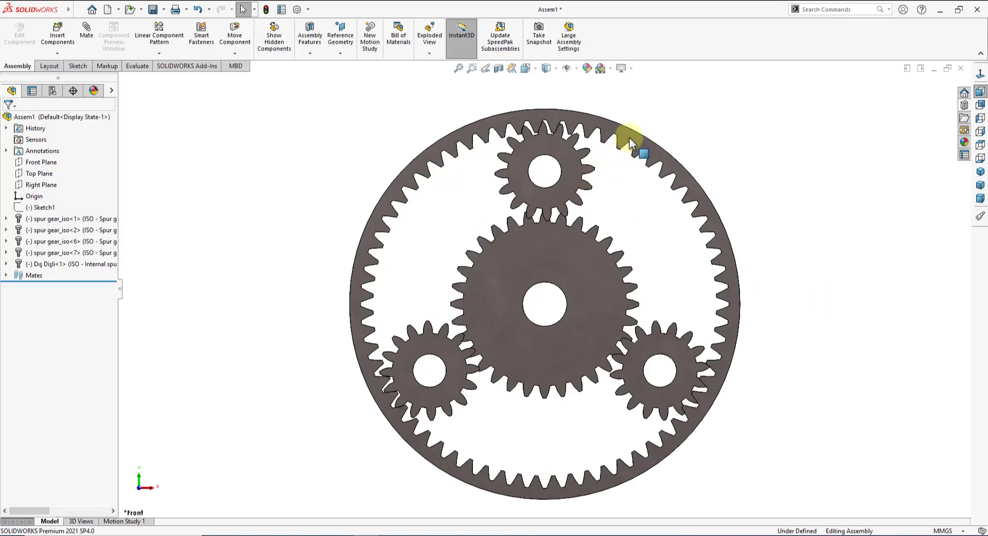
mouse_move(658, 149)
mouse_down()
mouse_move(673, 167)
mouse_move(569, 180)
mouse_up()
Step: Rotate the sun gear and the lower-right planet gear toward a meshed position
click(563, 184)
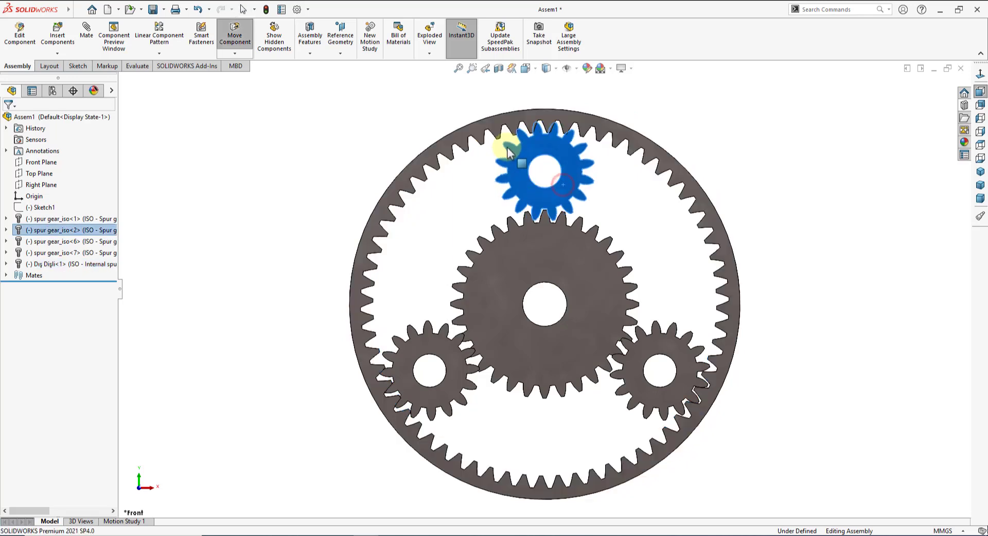
drag(508, 152, 518, 156)
mouse_move(567, 248)
mouse_down()
mouse_move(564, 339)
mouse_move(515, 309)
mouse_up()
click(420, 398)
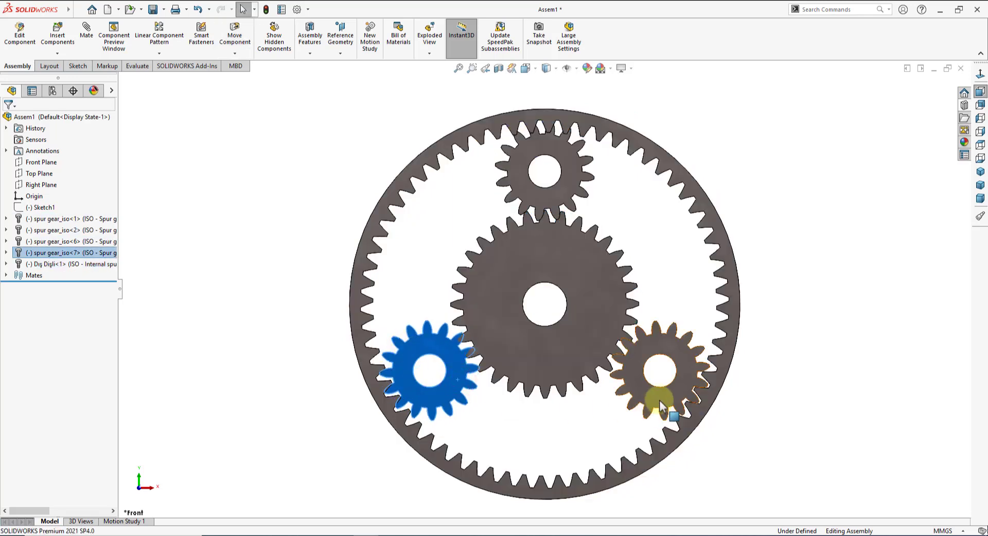
drag(631, 379, 641, 332)
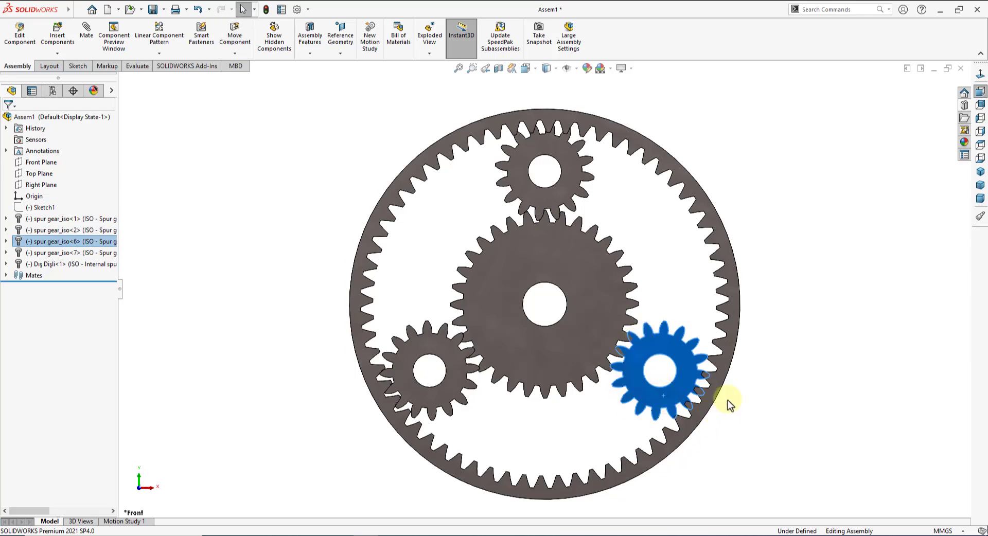
click(799, 246)
Step: Turn the top planet gear until its teeth mesh with the ring gear
scroll(561, 125, down, 3)
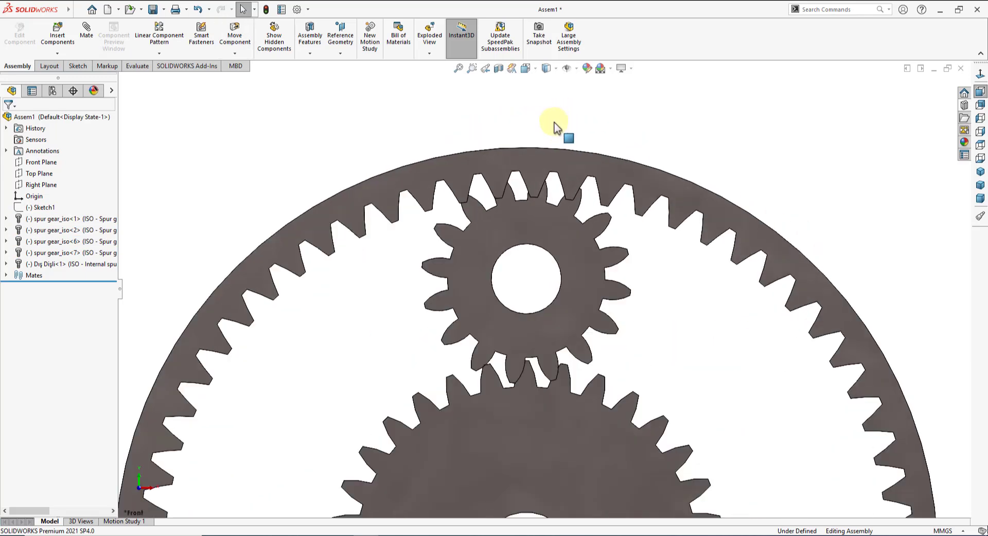
scroll(572, 270, down, 2)
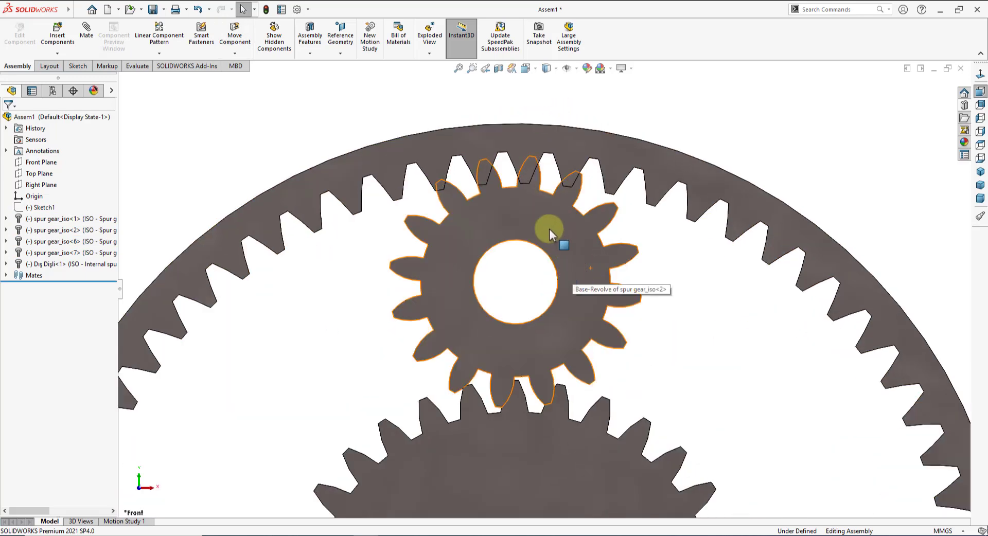
click(554, 134)
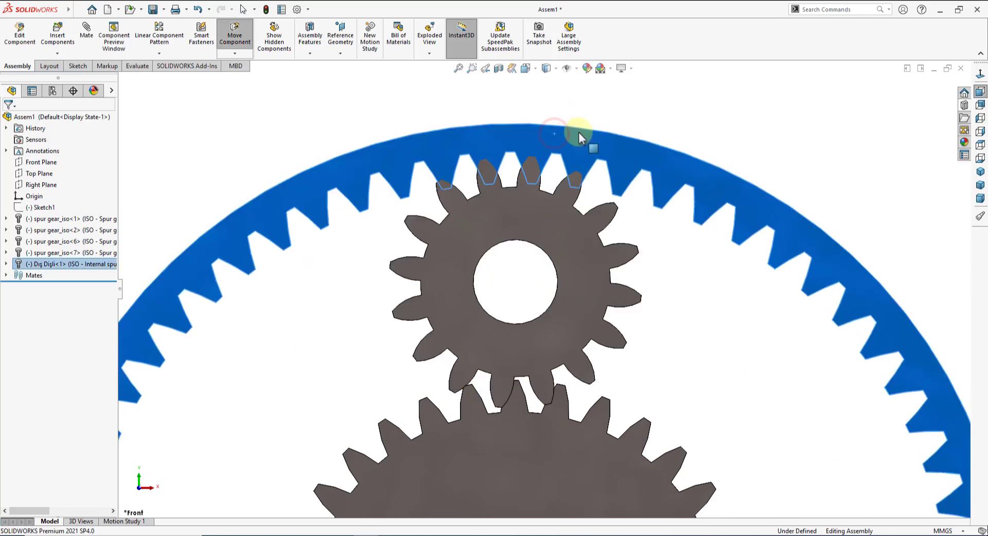
click(507, 215)
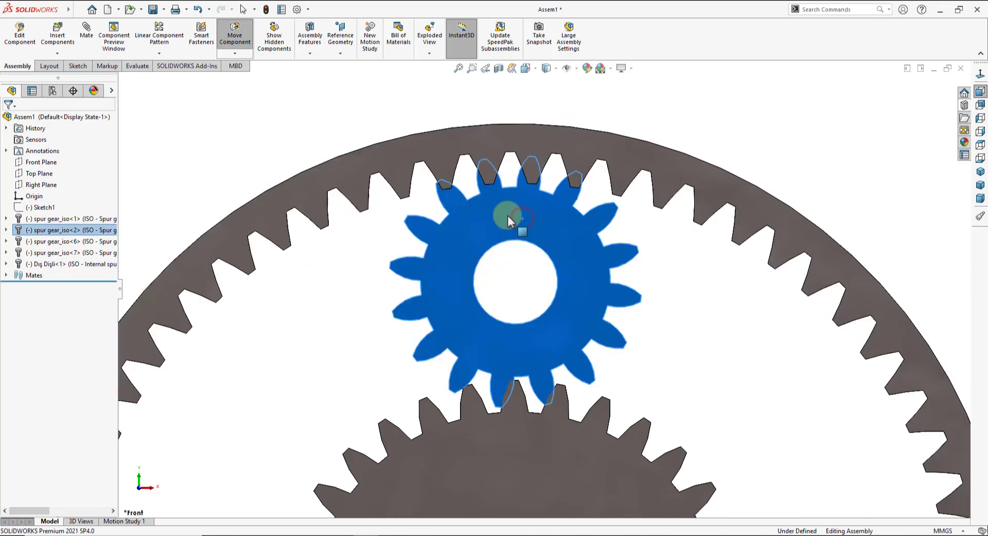
drag(508, 215, 498, 217)
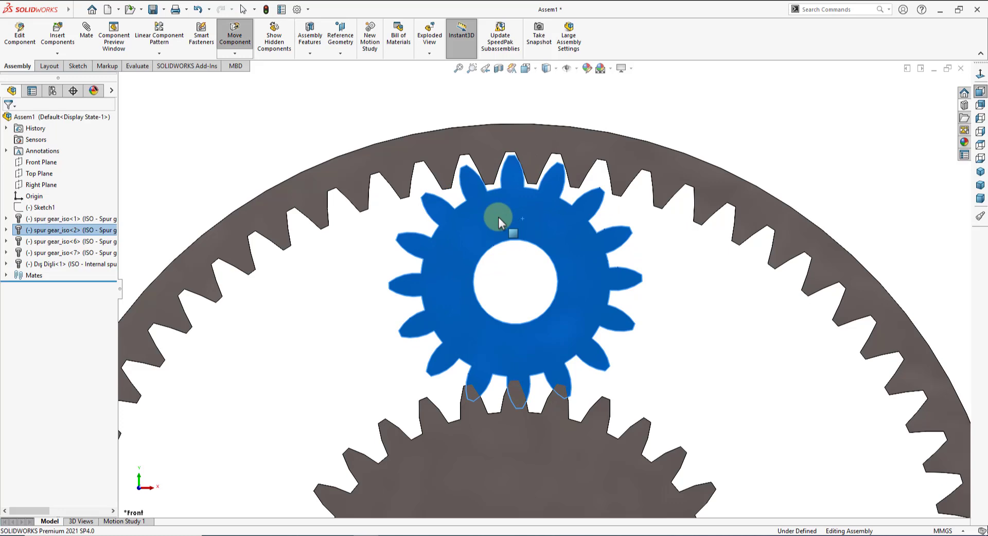
key(Escape)
Step: Mesh the lower-right planet's teeth, nudging the ring gear so the teeth clear
scroll(608, 301, down, 3)
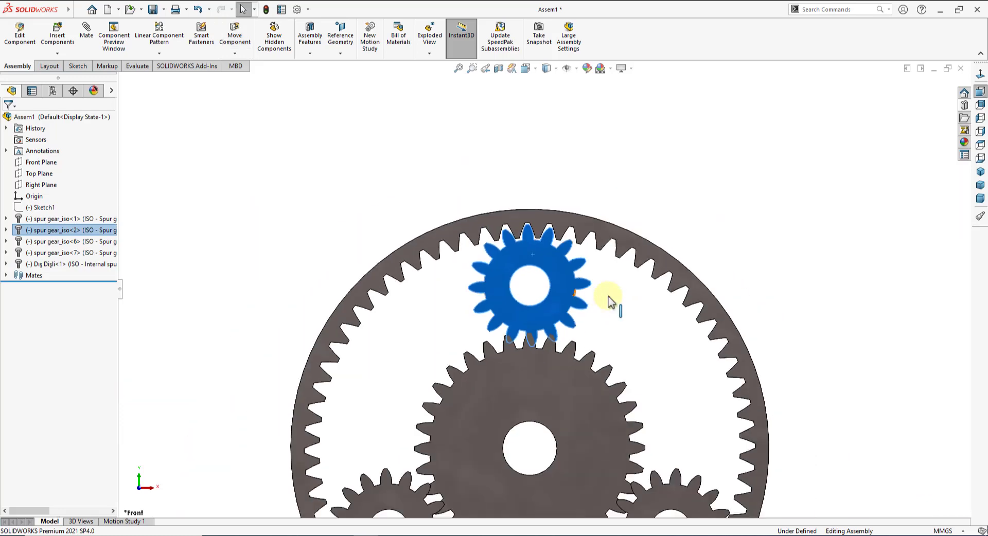
scroll(599, 412, down, 3)
scroll(536, 331, up, 5)
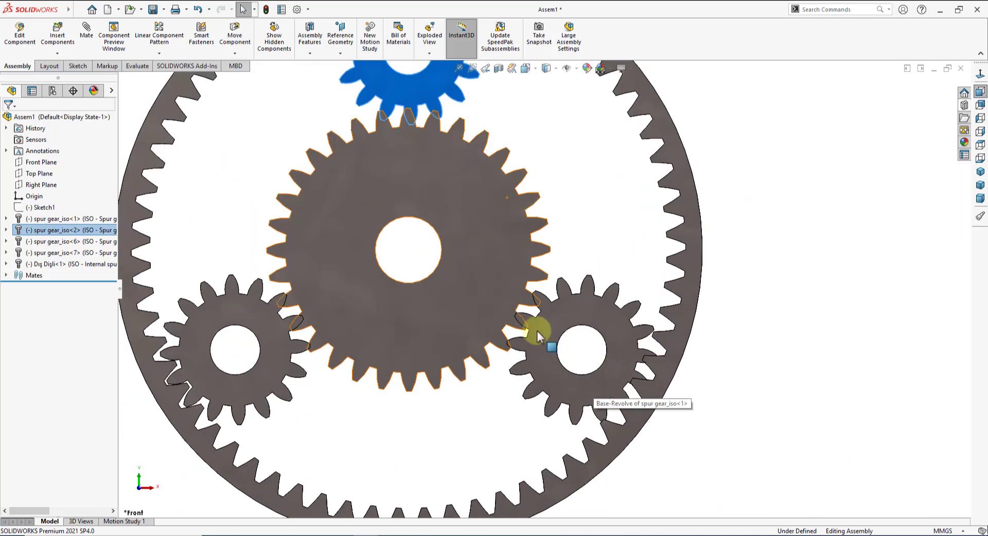
scroll(536, 332, up, 3)
drag(554, 343, 560, 330)
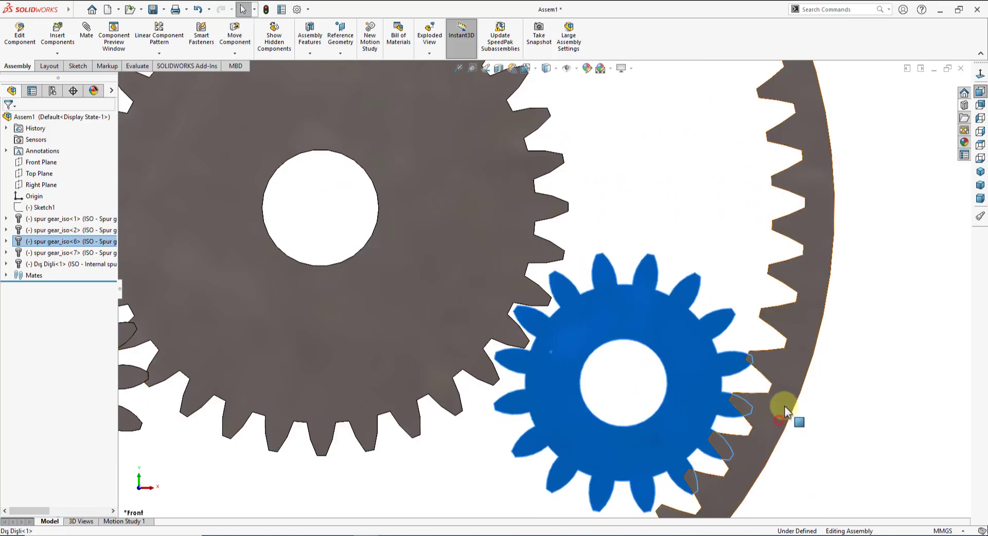
drag(785, 406, 793, 386)
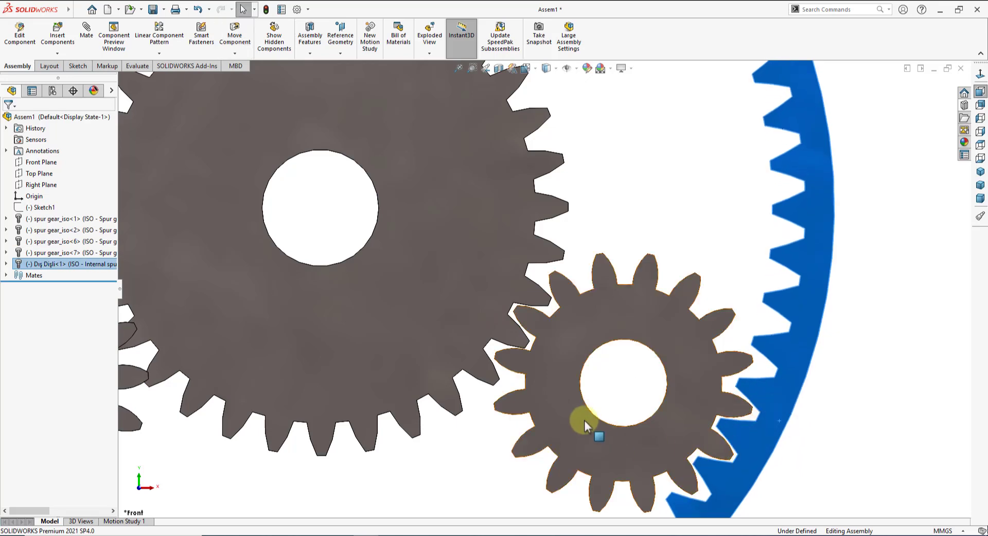
Step: Turn the lower-left planet gear so its teeth mesh cleanly
scroll(585, 421, up, 3)
scroll(584, 421, up, 2)
scroll(316, 338, down, 4)
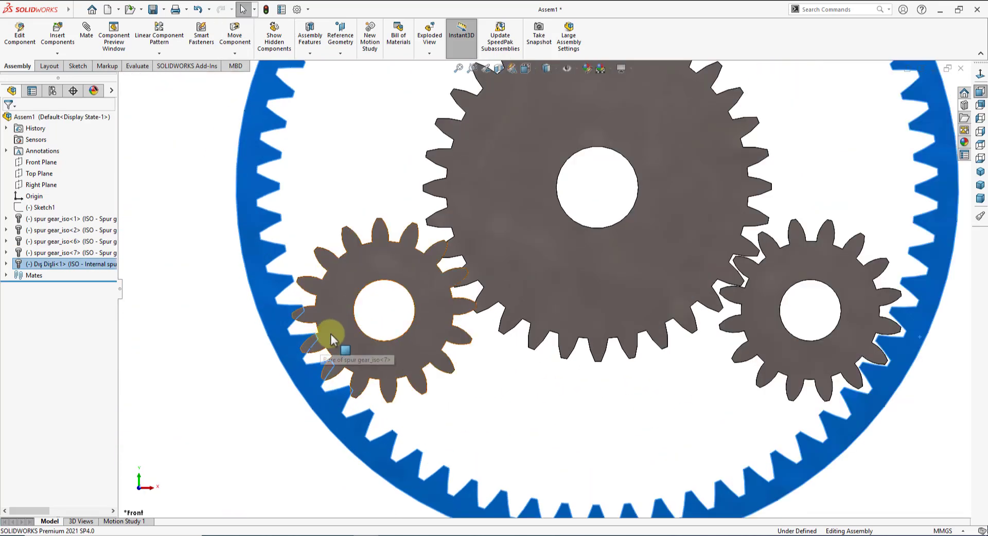
drag(337, 339, 344, 345)
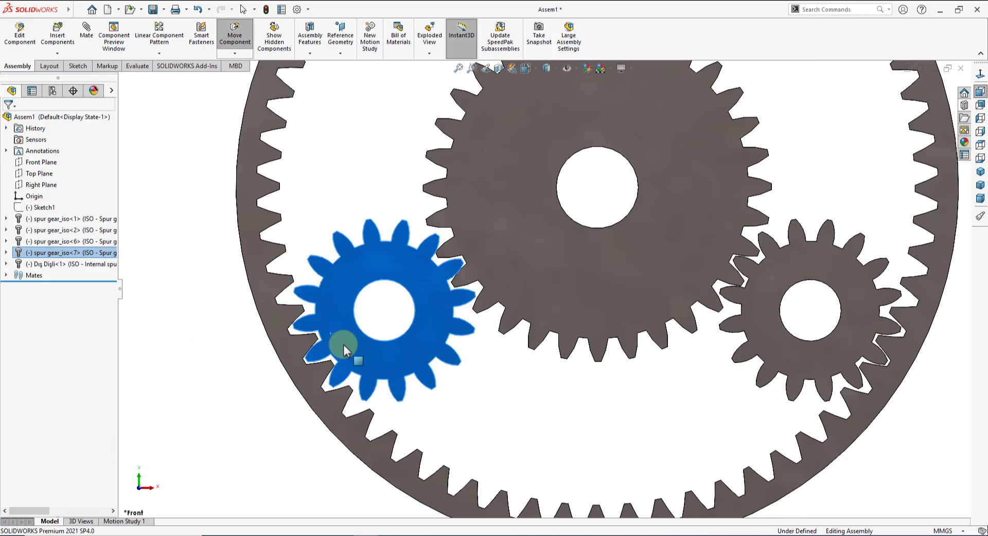
Step: Fine-tune the top planet gear's rotation so its teeth sit fully meshed
scroll(515, 399, up, 4)
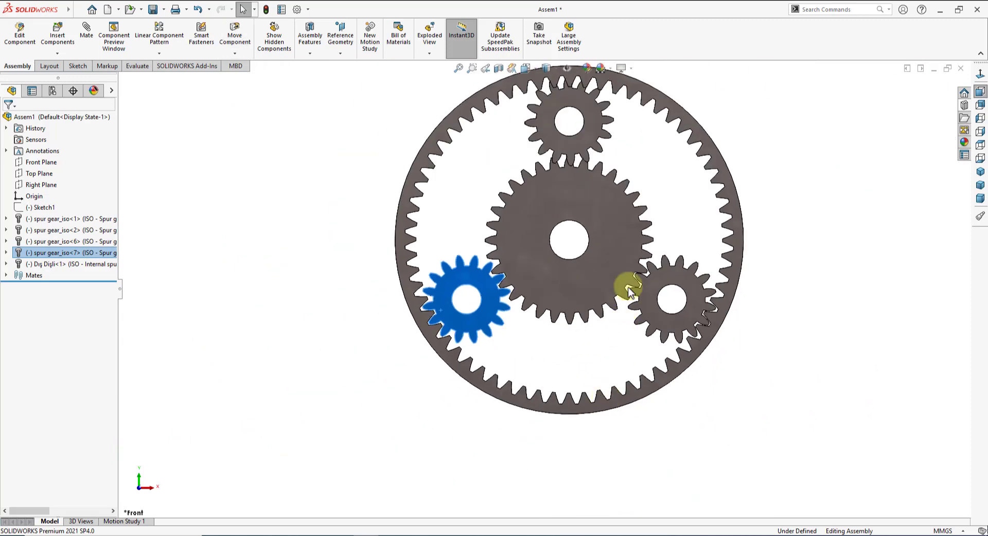
scroll(592, 162, down, 2)
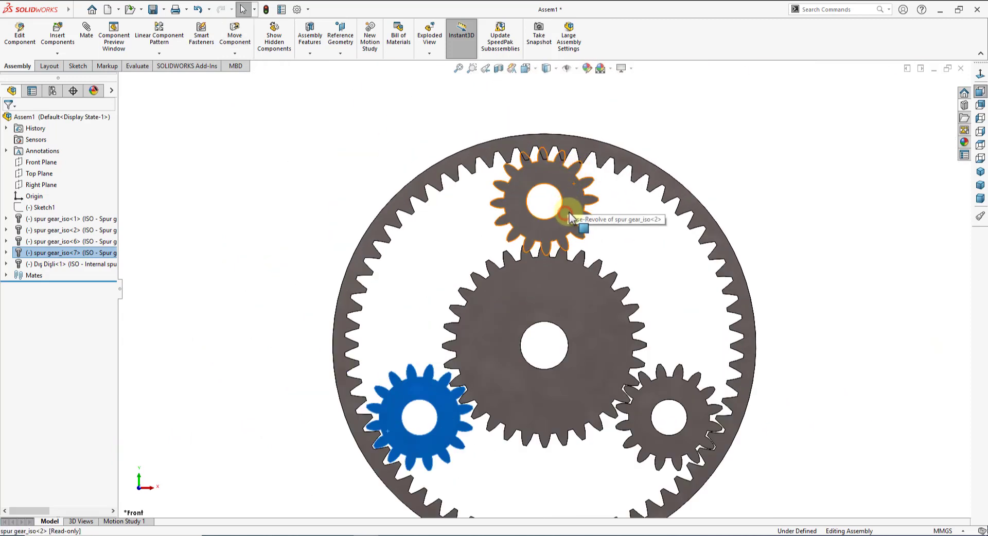
drag(570, 216, 575, 212)
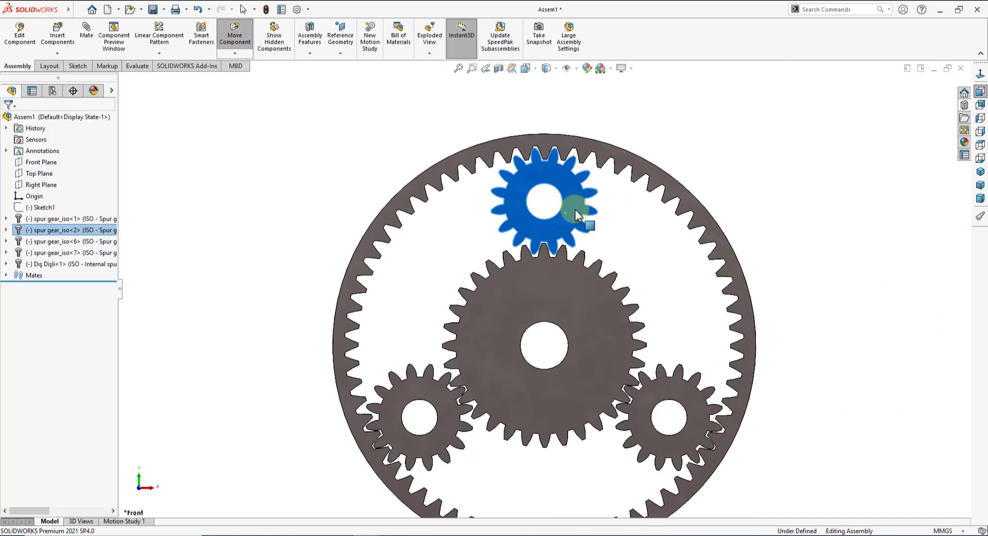
drag(574, 214, 574, 212)
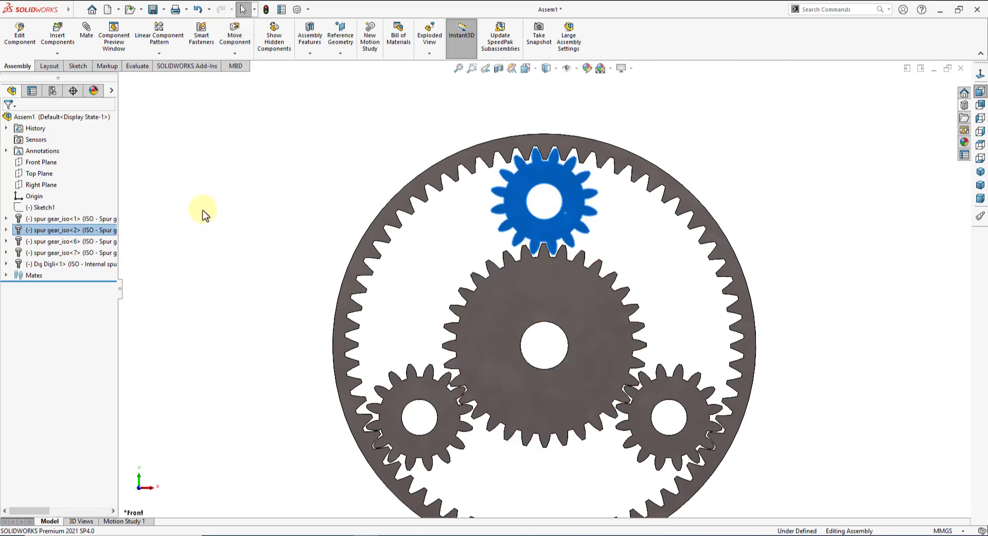
click(199, 193)
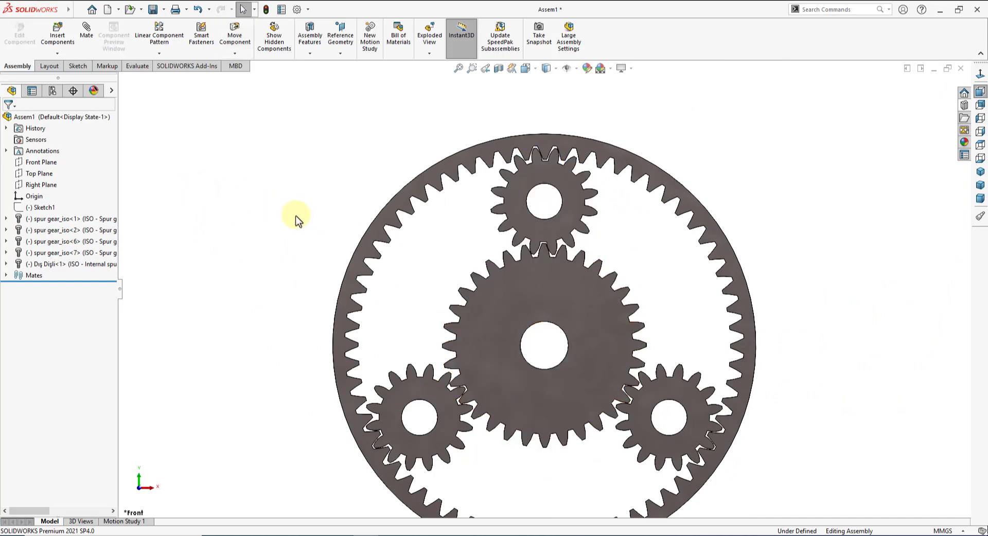
click(87, 35)
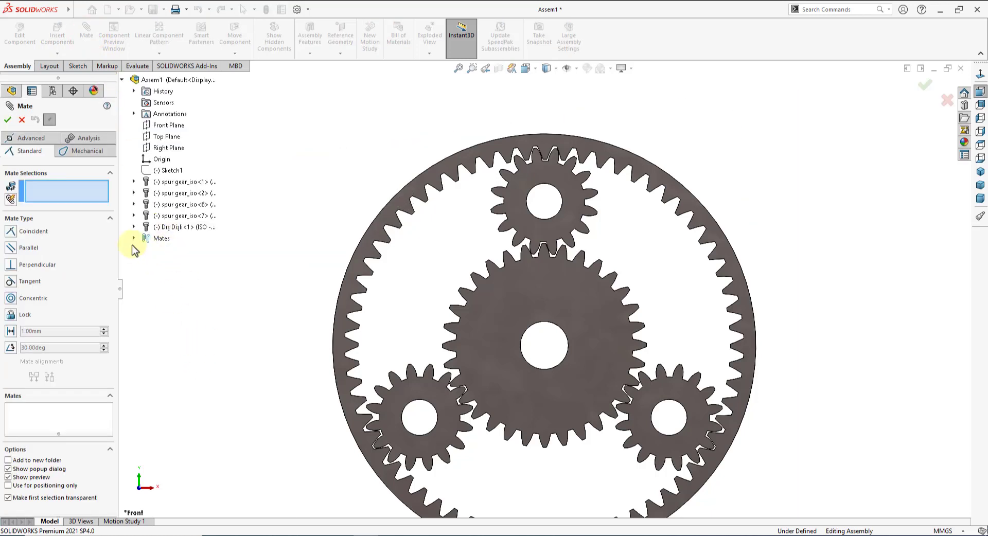
Step: Pick the Gear type from the Mechanical mates and switch to Isometric view
click(82, 151)
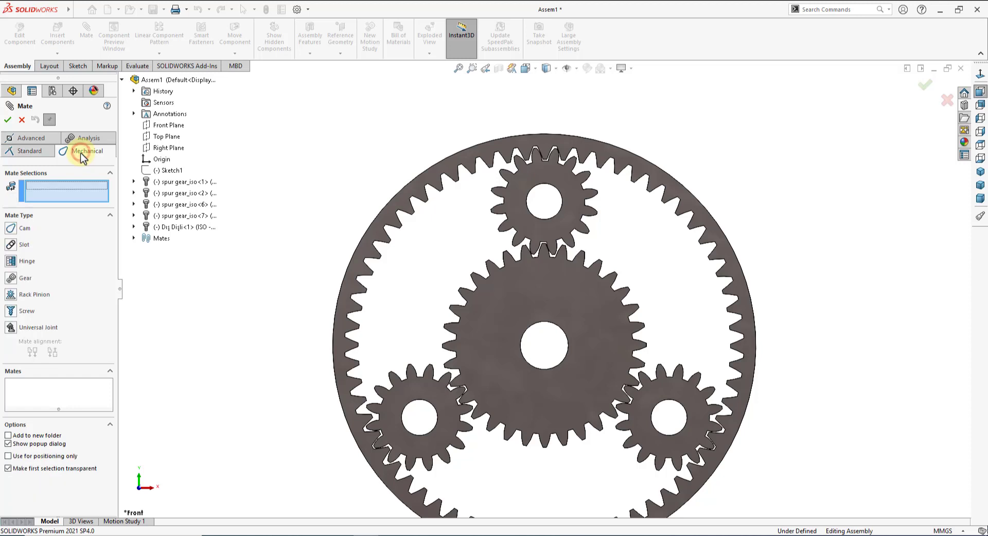
click(12, 279)
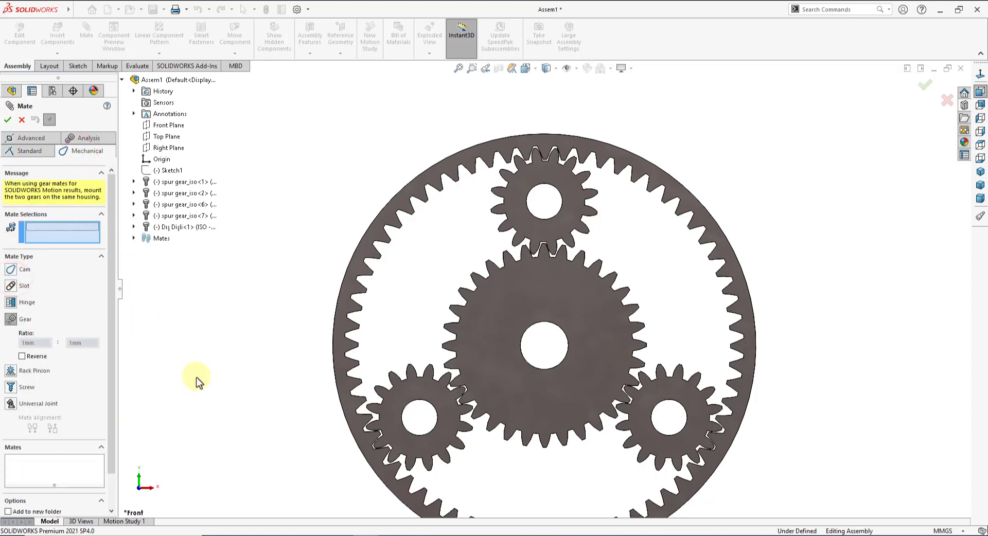
click(980, 174)
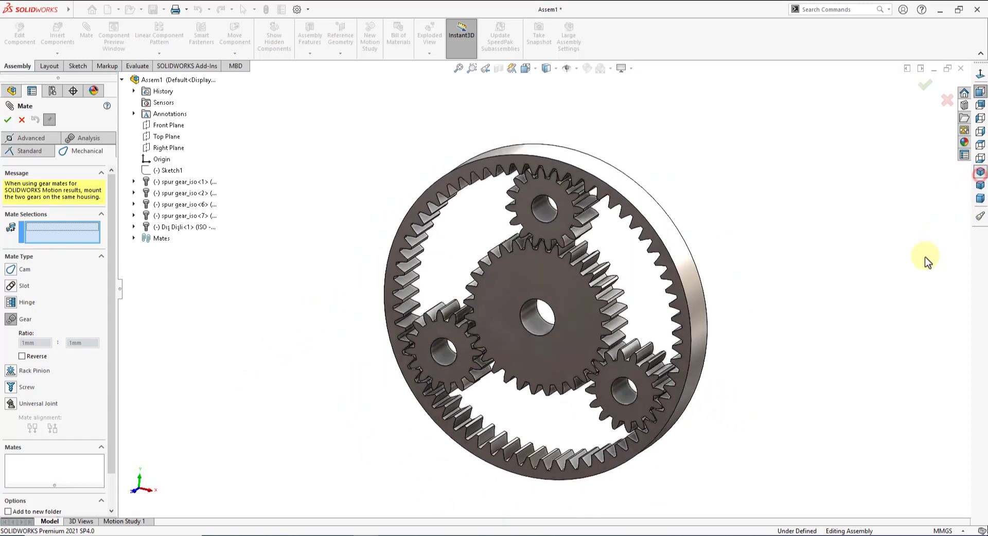
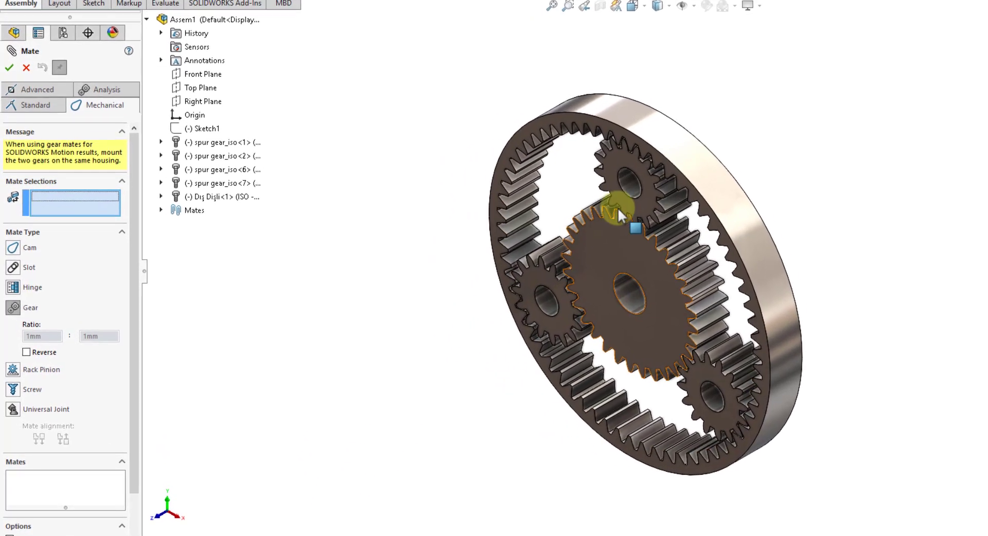
Step: Gear-mate the upper planet gear's bore to the sun gear's bore with 16 and 32 teeth
click(665, 167)
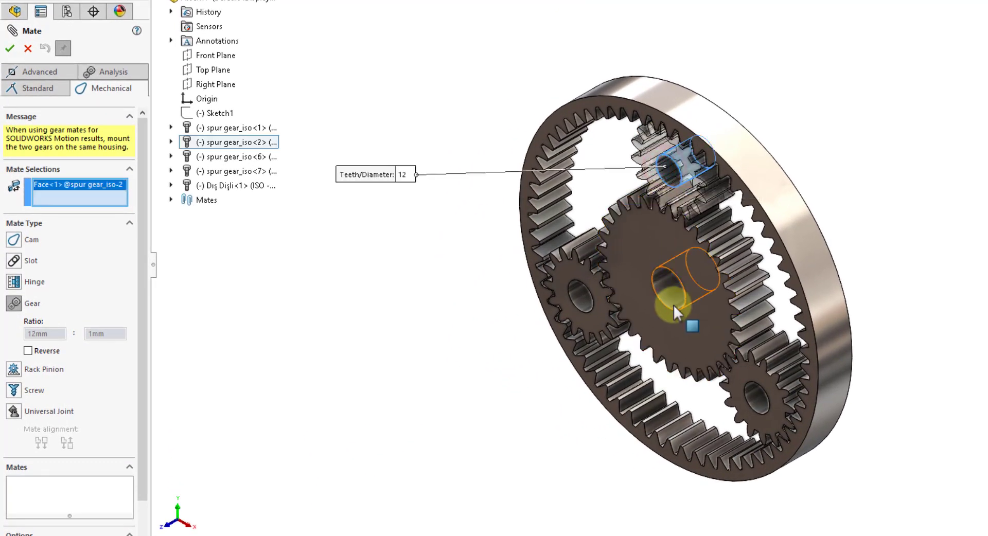
click(674, 291)
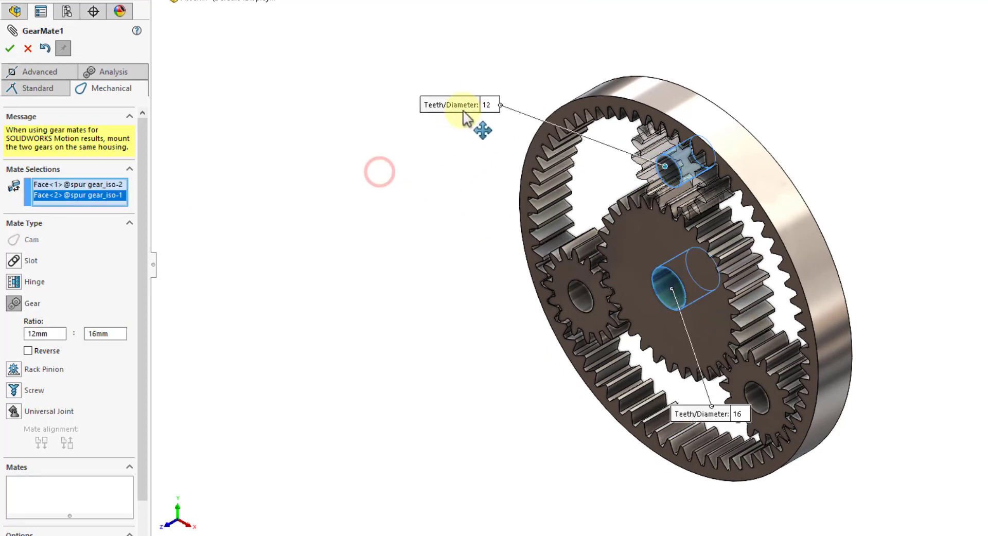
drag(407, 157, 453, 134)
click(473, 136)
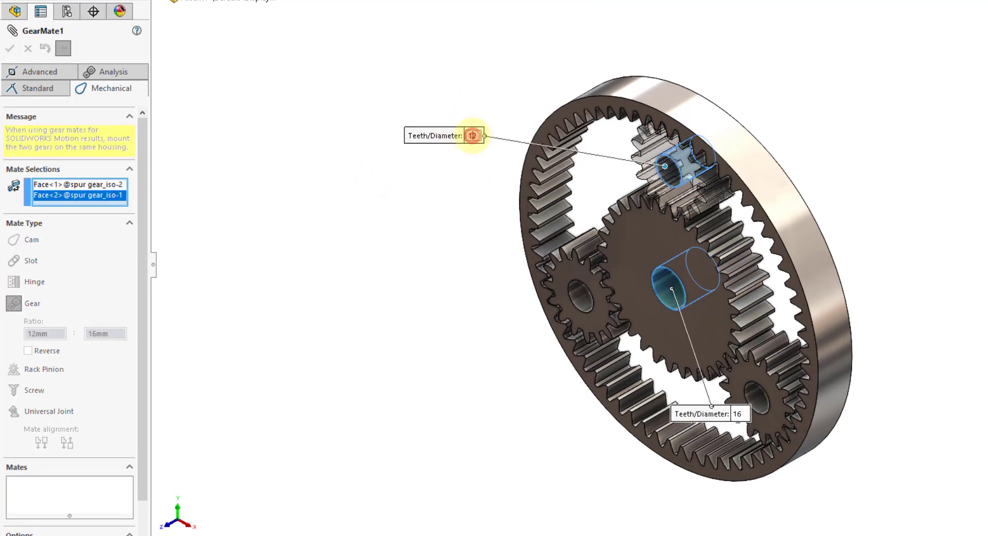
text(16)
key(Return)
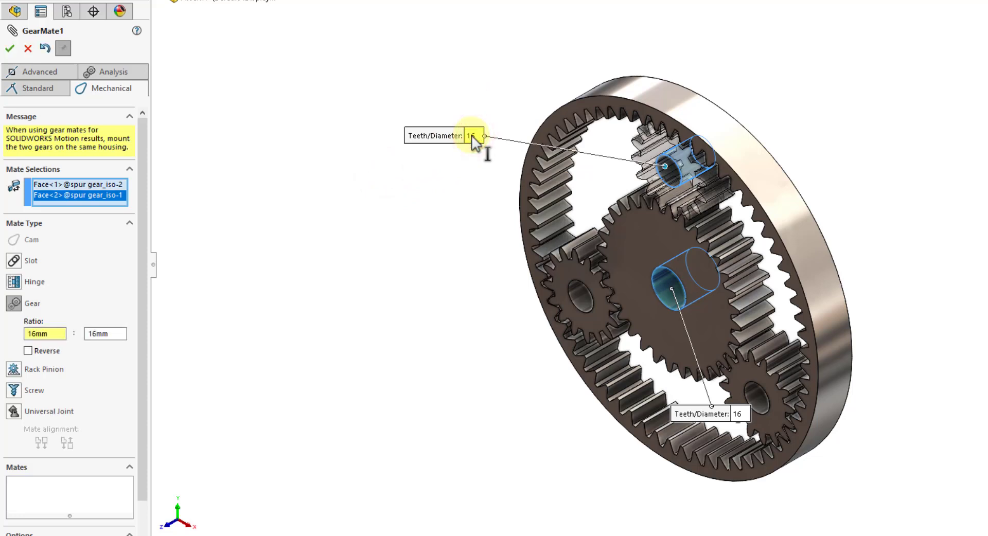
drag(711, 419, 689, 379)
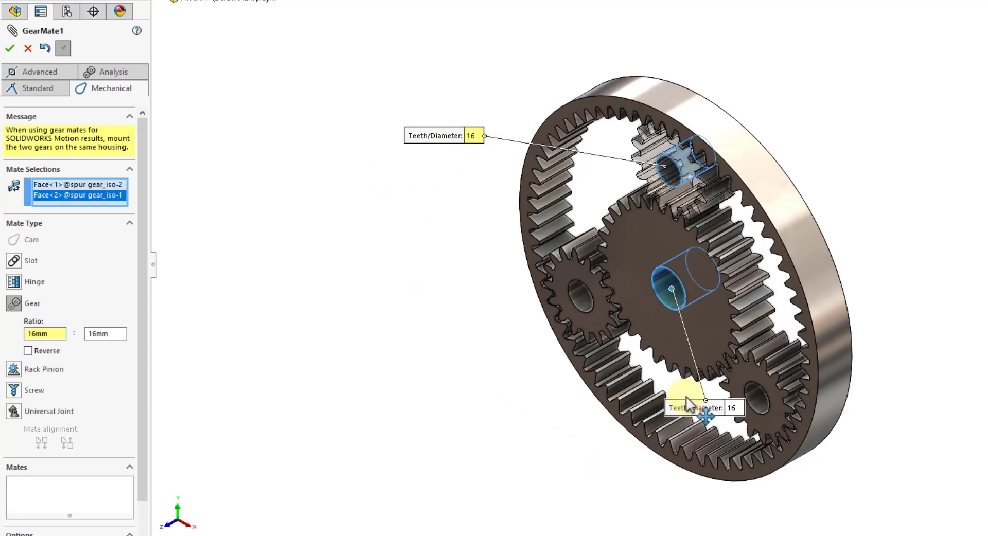
click(717, 374)
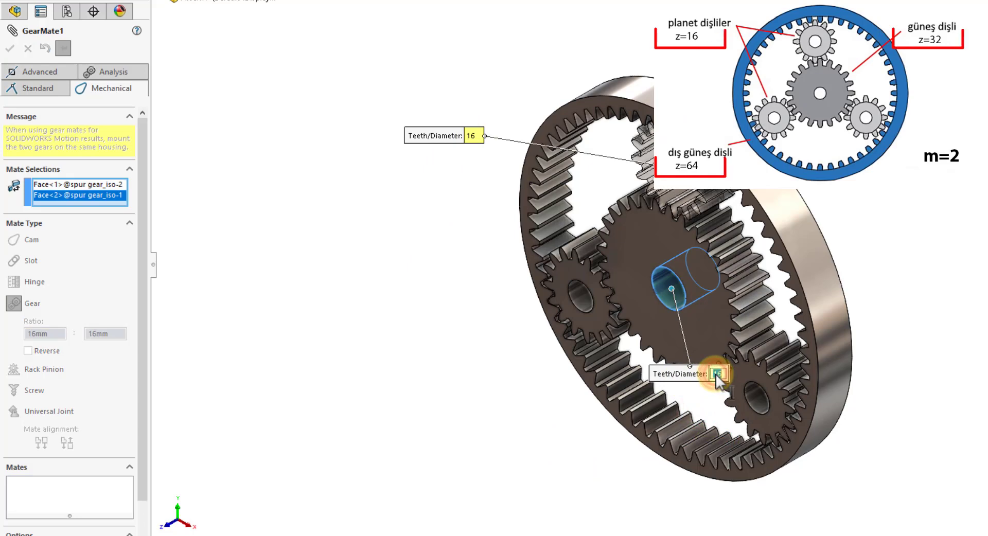
text(32)
key(Return)
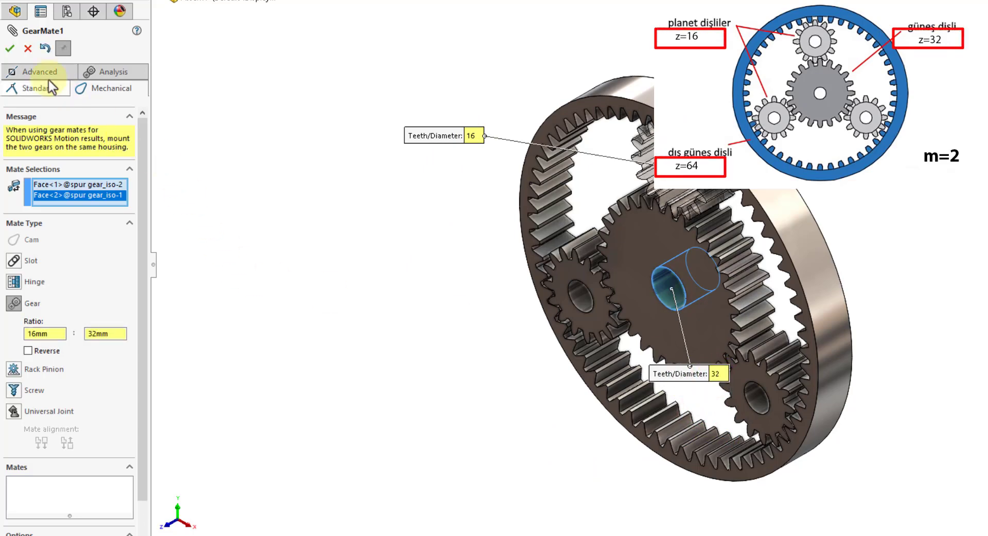
click(9, 49)
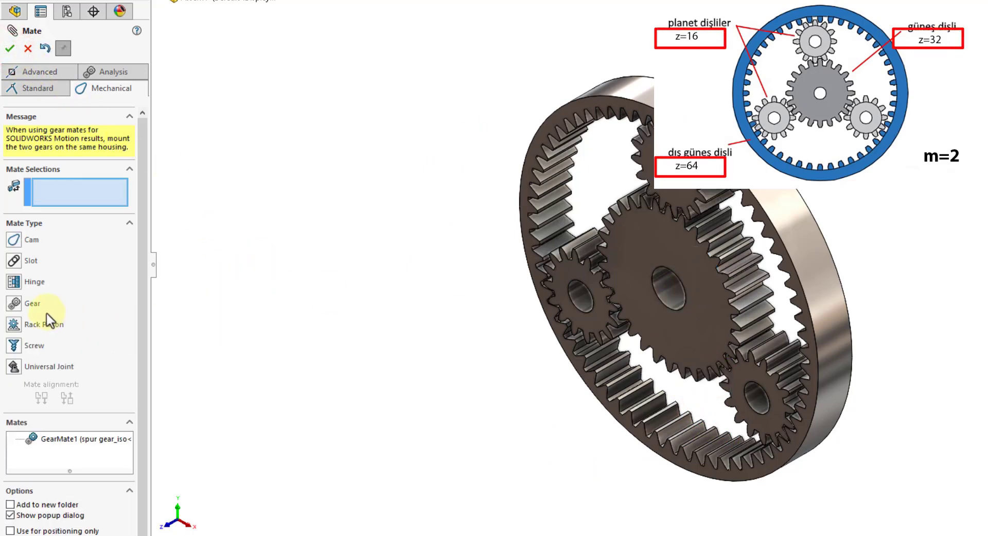
Step: Create GearMate2 between the left planet gear and sun gear bores, entering 16 and 32 teeth
click(15, 304)
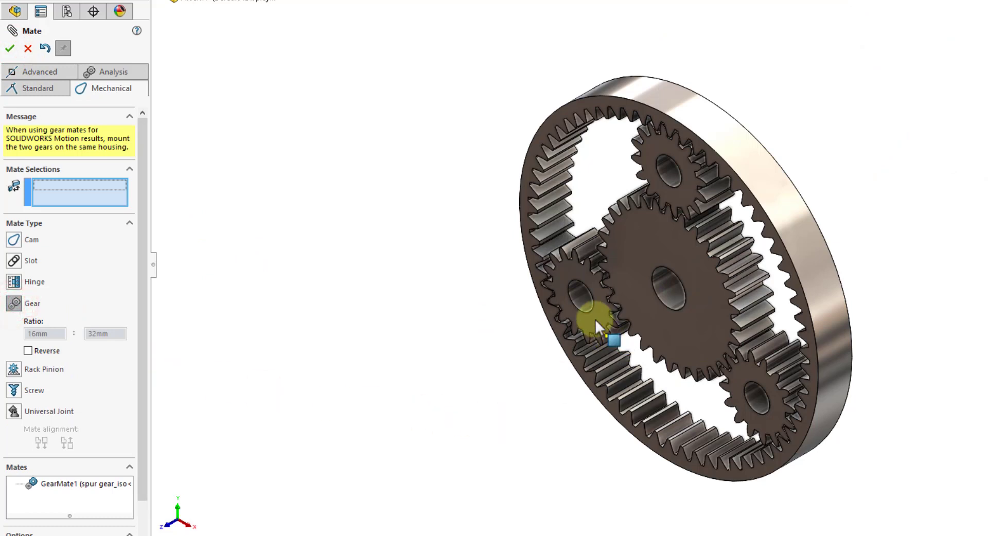
click(580, 295)
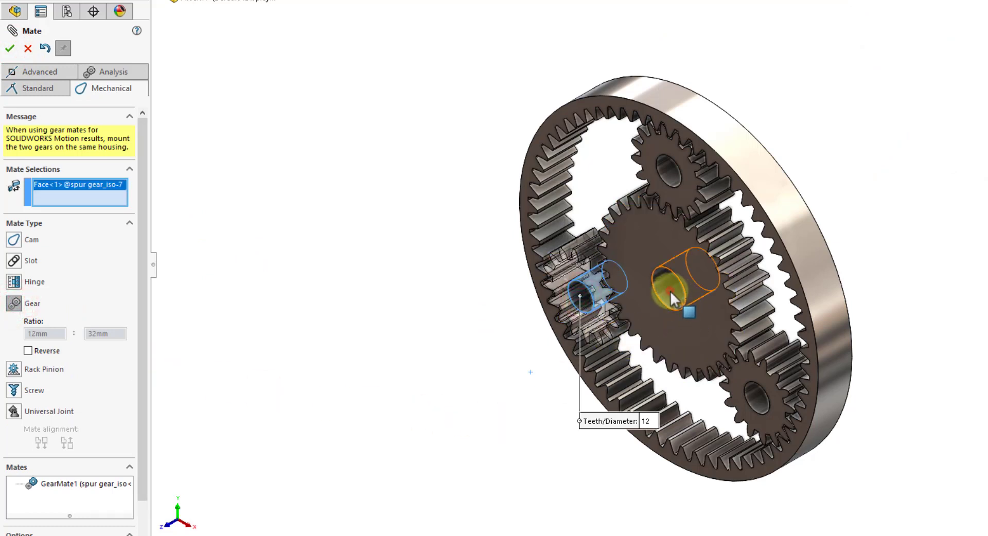
click(670, 291)
drag(625, 423, 512, 404)
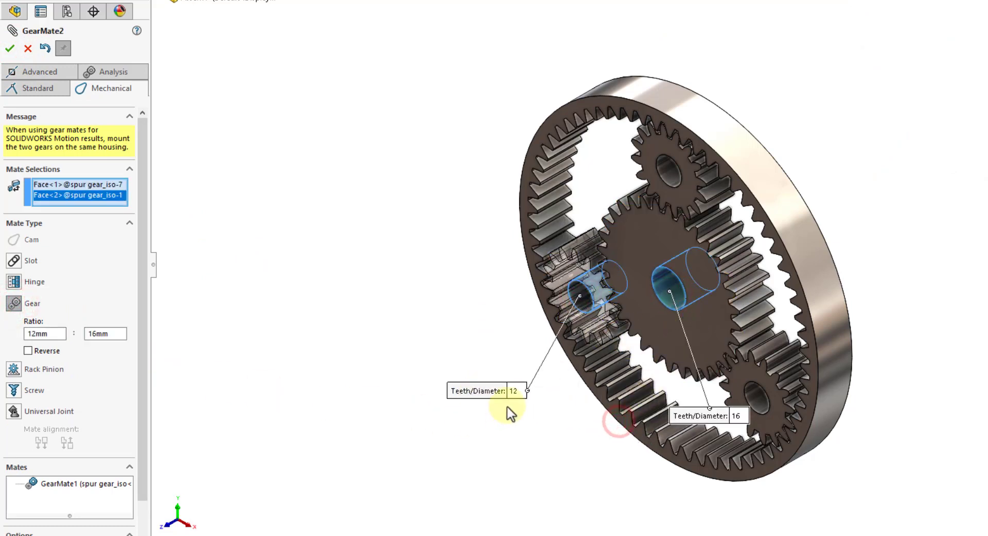
text(16)
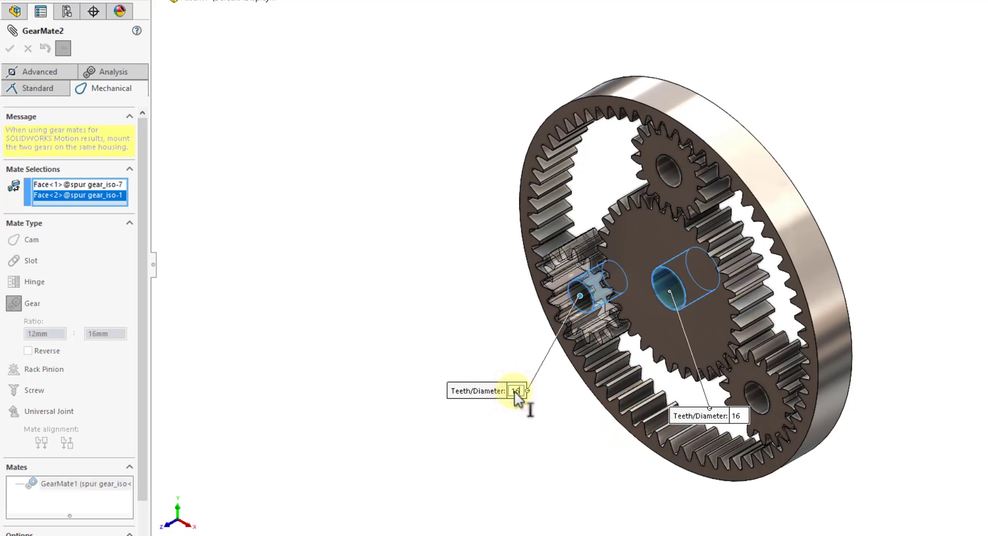
double_click(737, 416)
text(32)
key(Return)
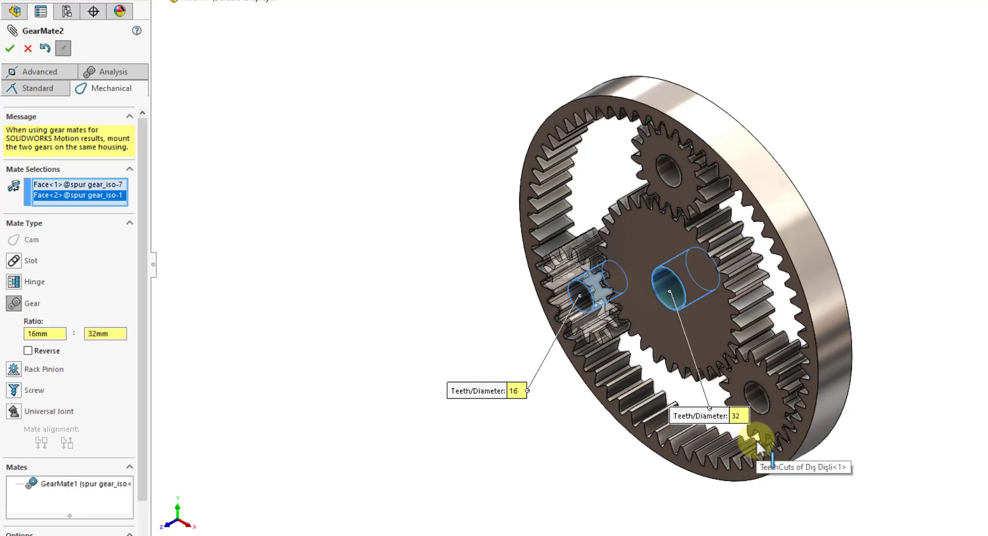
click(10, 49)
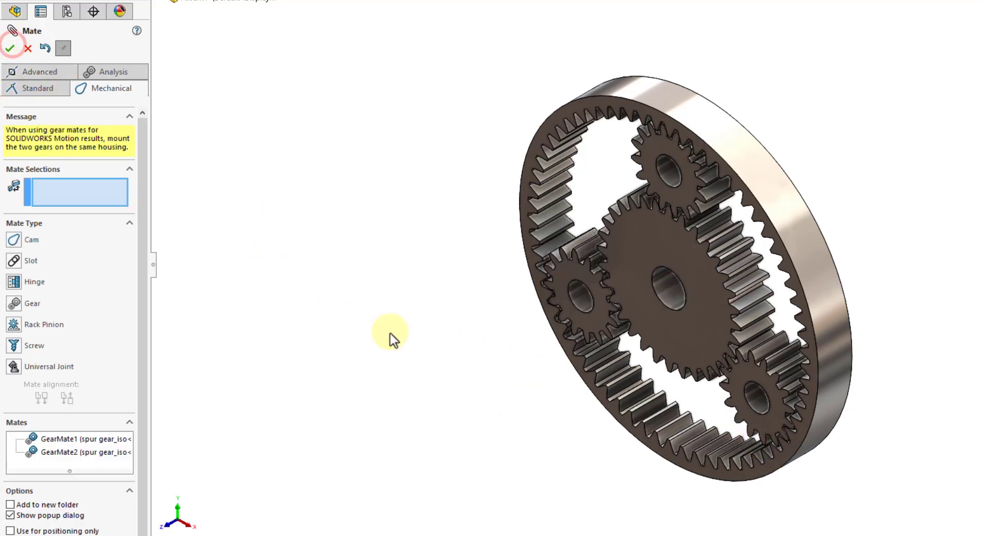
Step: Gear-mate the lower-right planet bore to the sun gear bore, setting callouts to 32 and 16 teeth
click(755, 400)
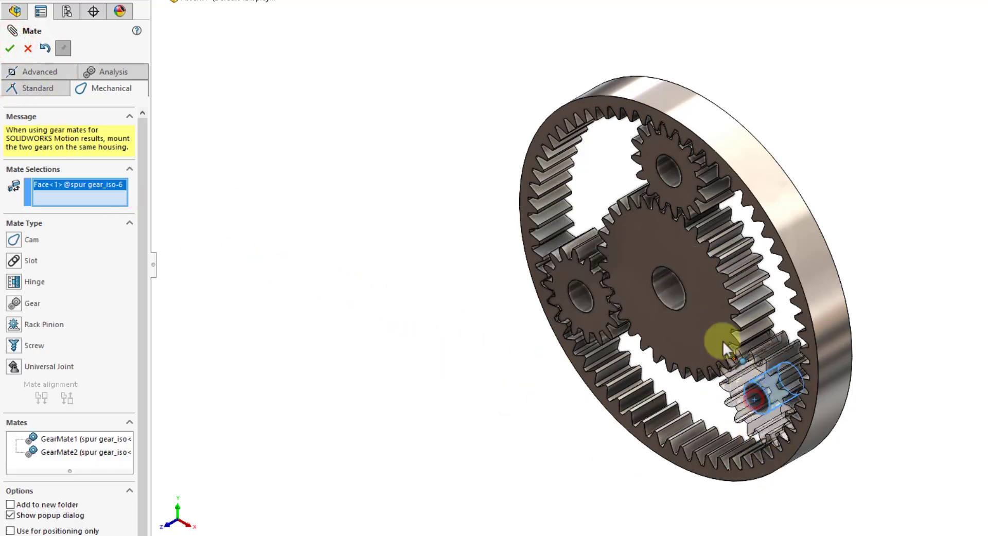
click(672, 293)
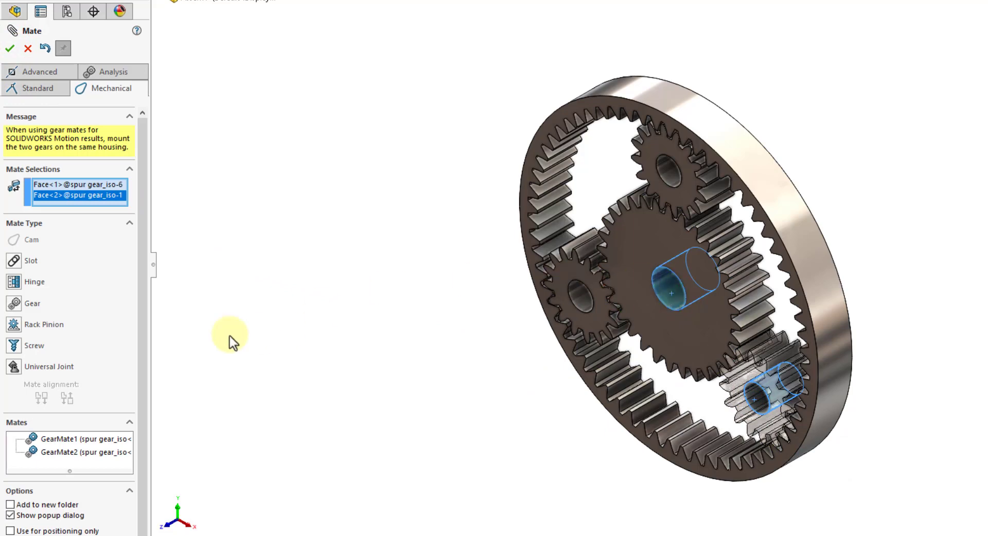
click(14, 303)
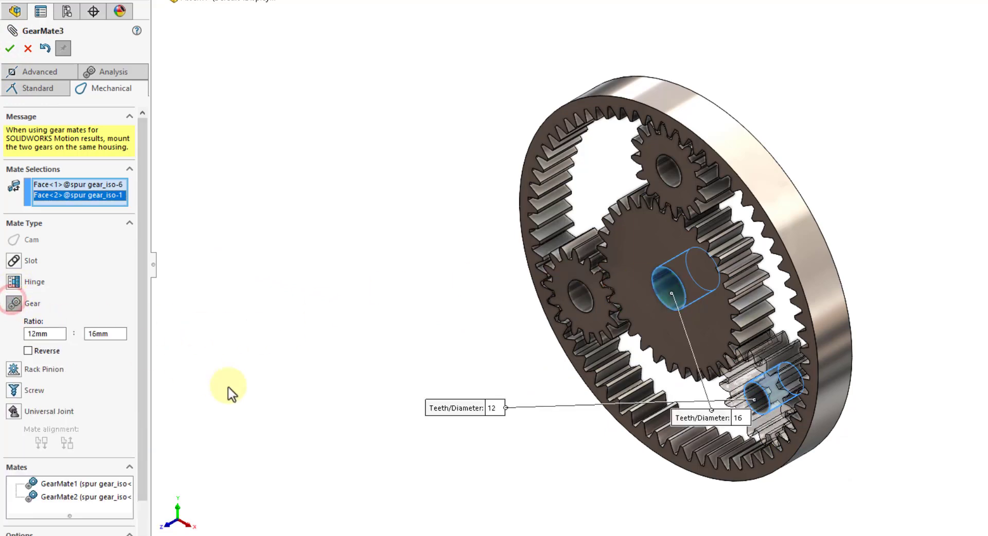
drag(702, 418, 530, 333)
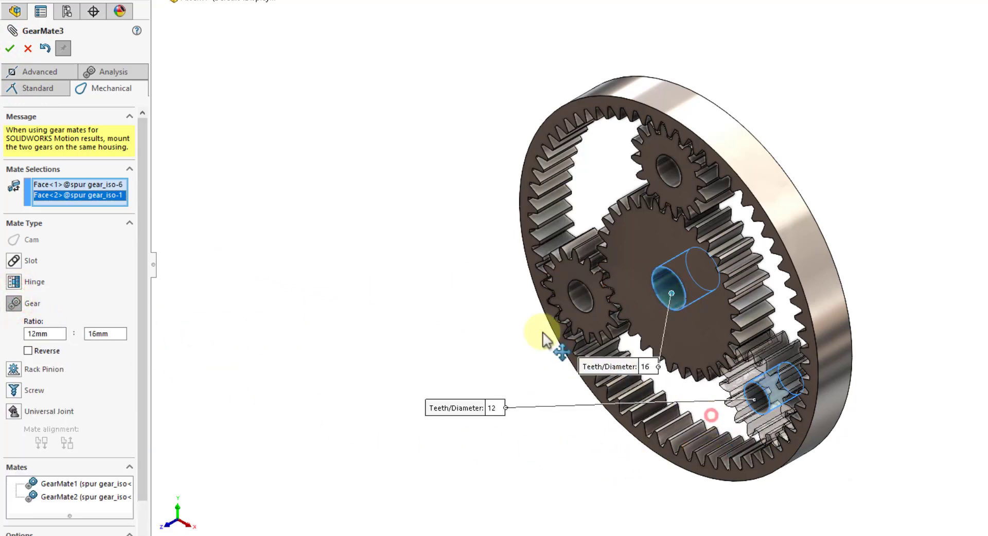
double_click(565, 334)
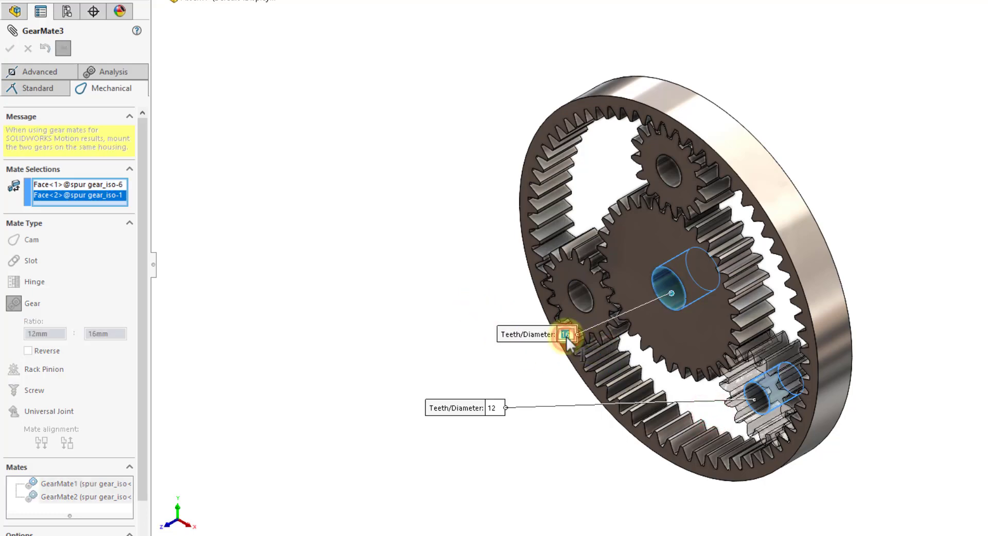
text(32)
key(Return)
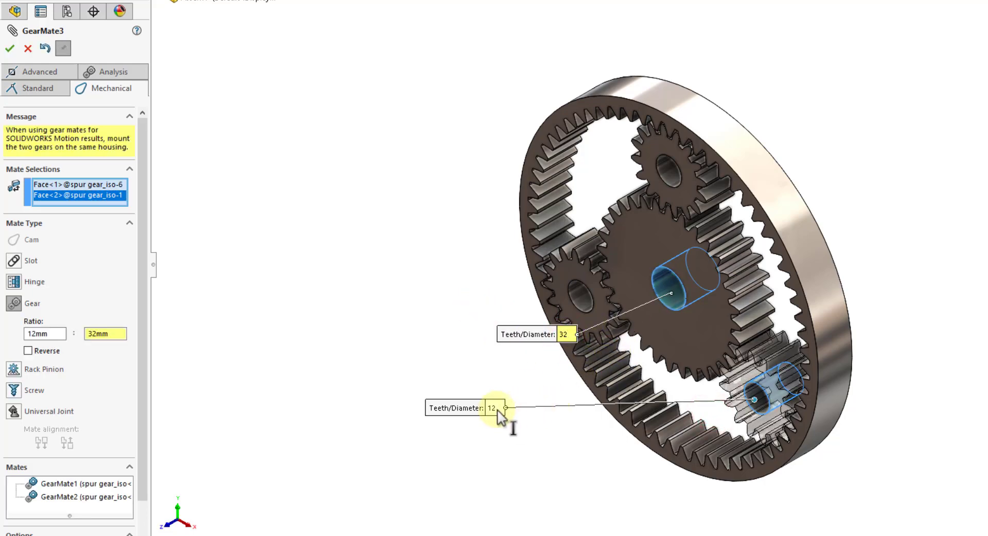
double_click(492, 407)
text(16)
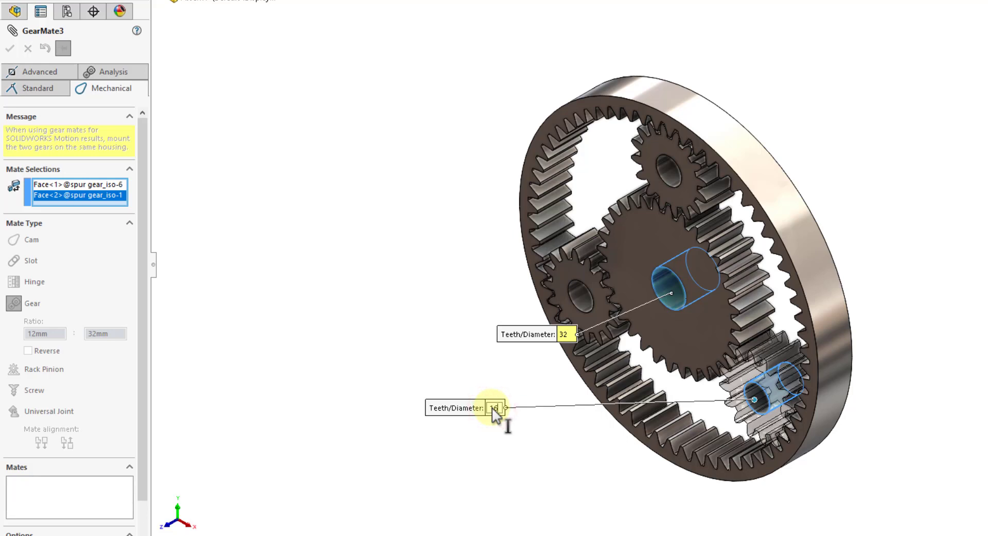
key(Return)
Step: Accept GearMate3, spin the gears to confirm the planets mesh, and choose Gear for a new mate
click(10, 49)
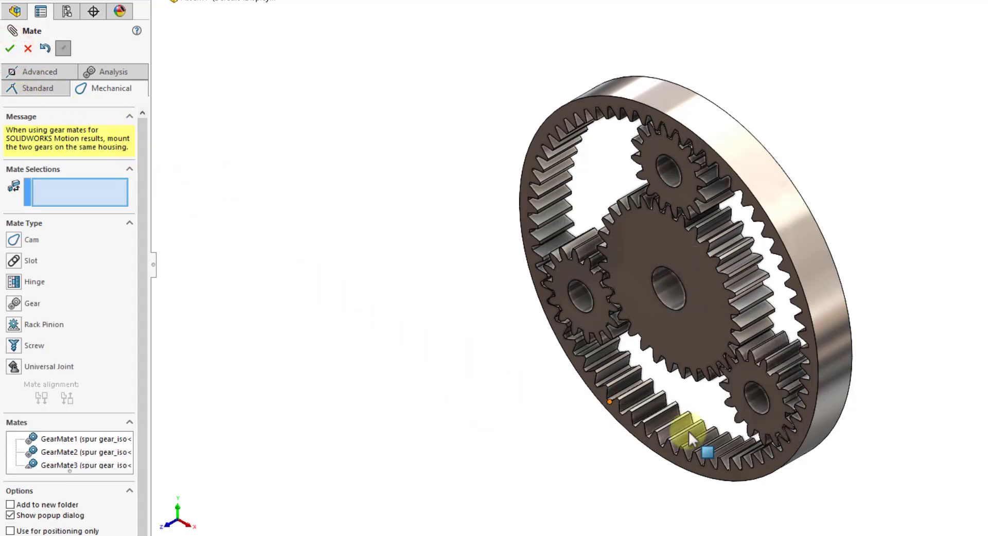
drag(774, 374, 584, 389)
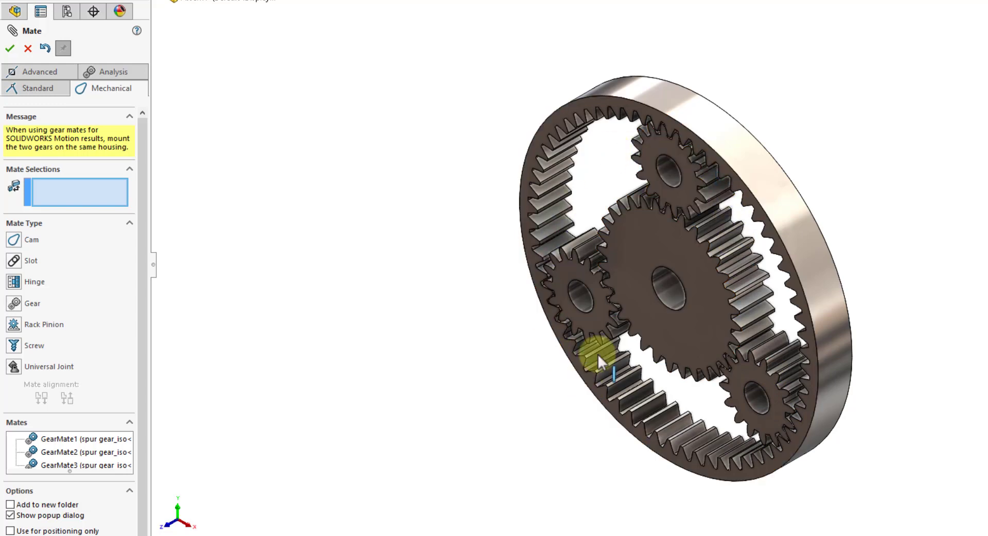
drag(597, 354, 841, 225)
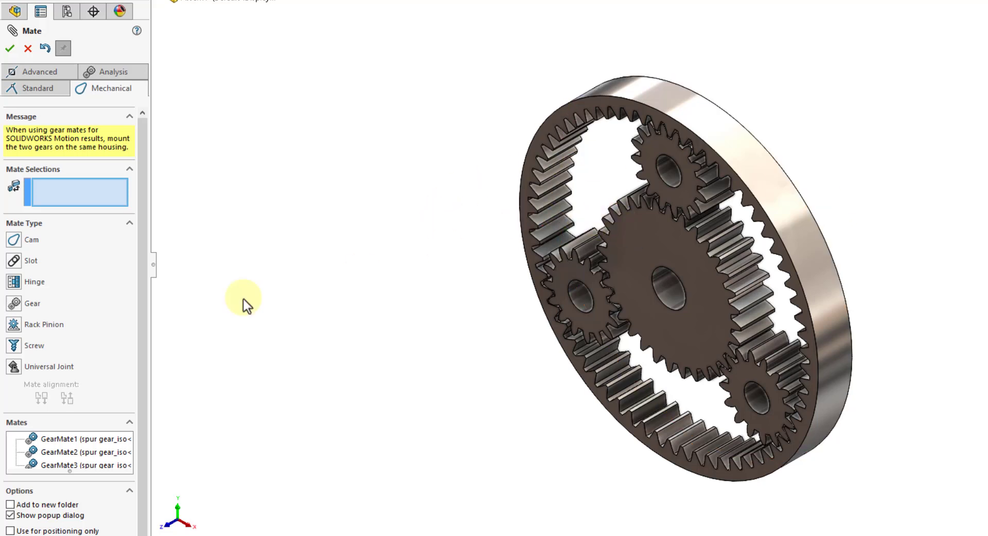
click(16, 308)
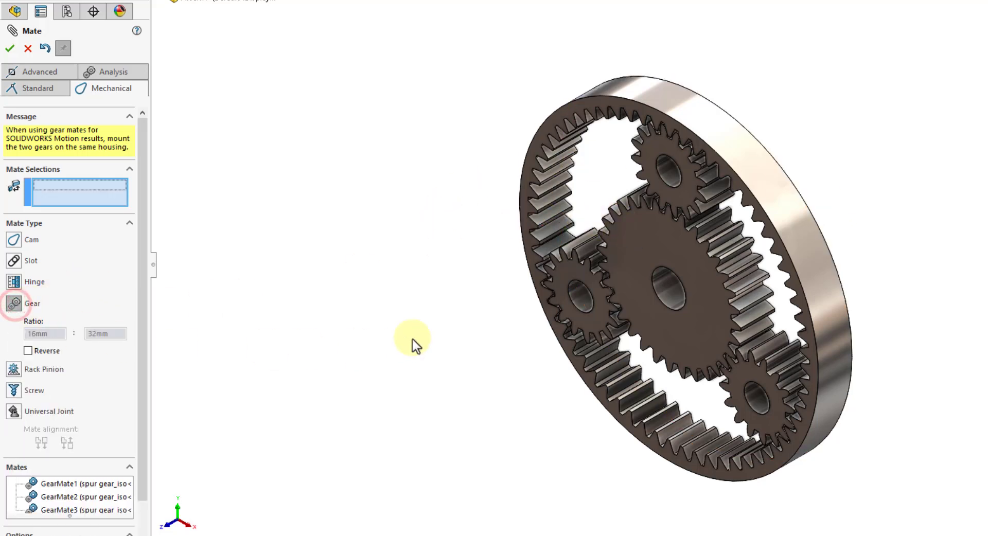
Step: Gear-mate the upper planet gear to ring gear Dış Dişli-1 at 16 to 64 teeth, then close the Mate tool
click(663, 168)
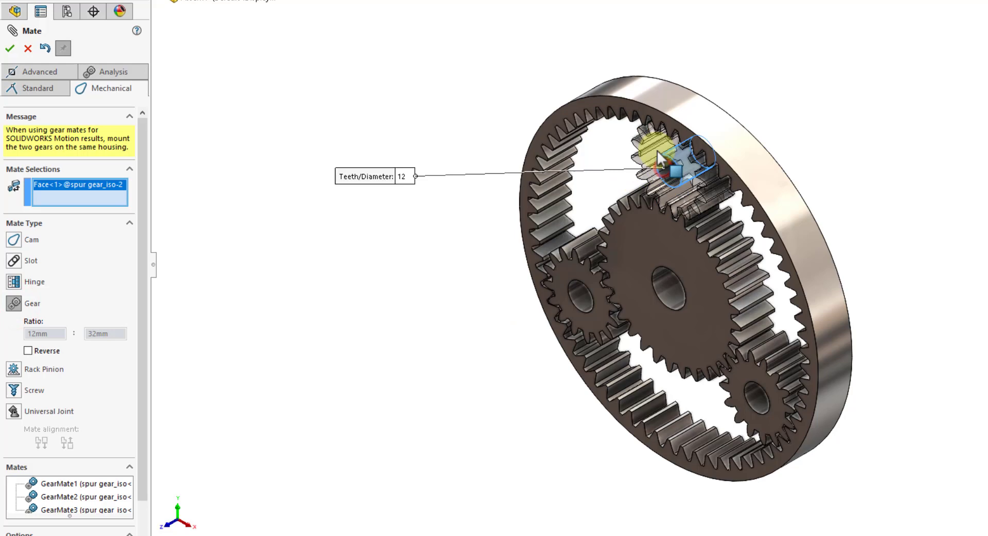
click(644, 90)
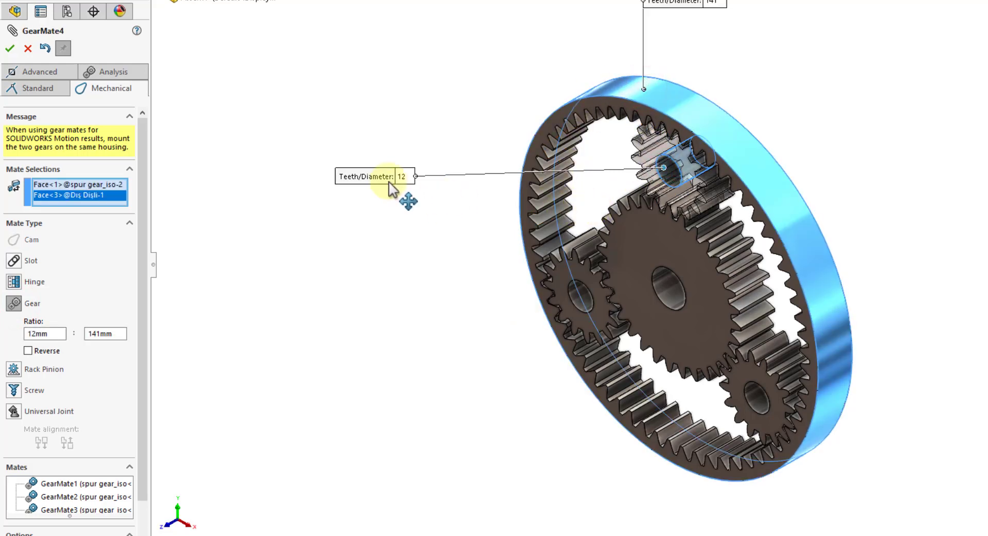
drag(380, 175, 435, 257)
double_click(453, 258)
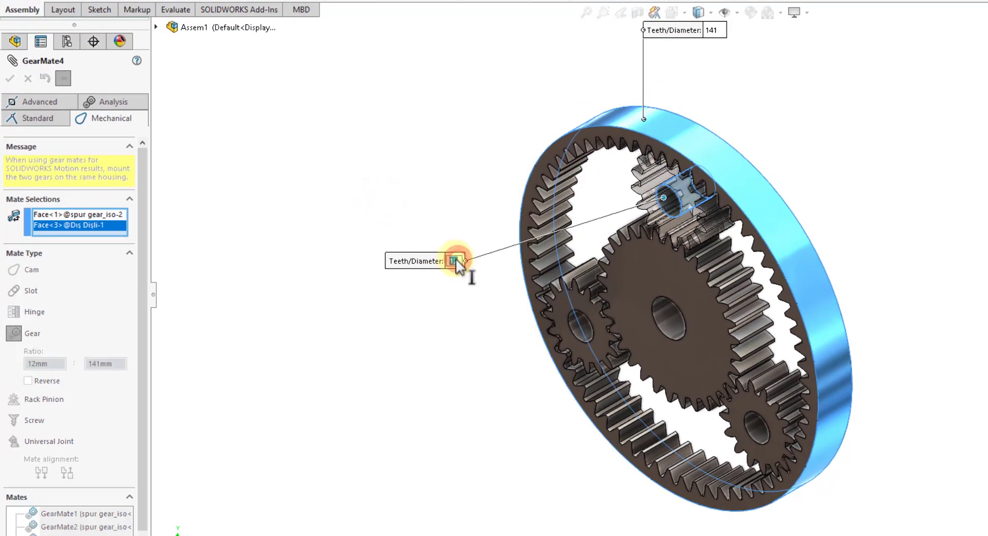
text(16)
key(Return)
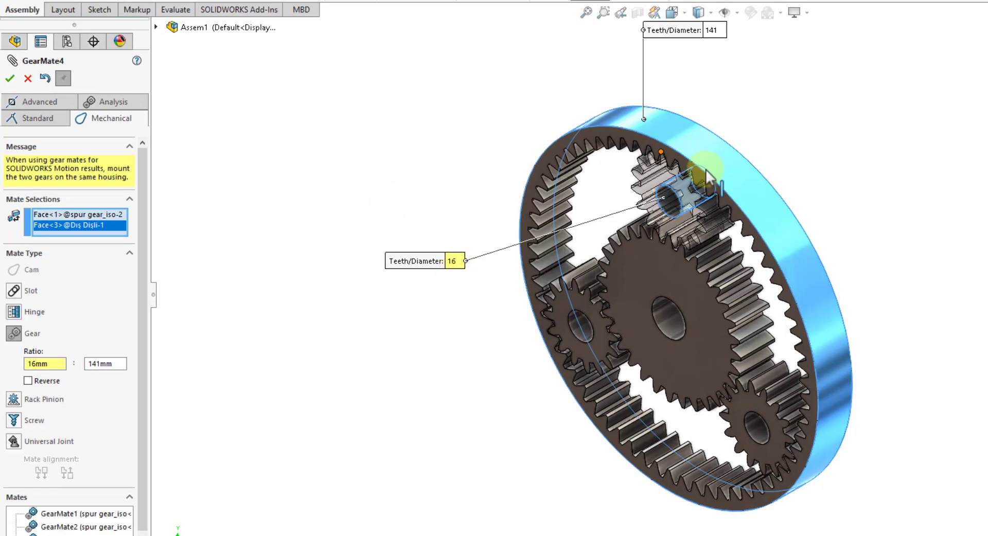
scroll(829, 214, up, 3)
scroll(720, 180, down, 2)
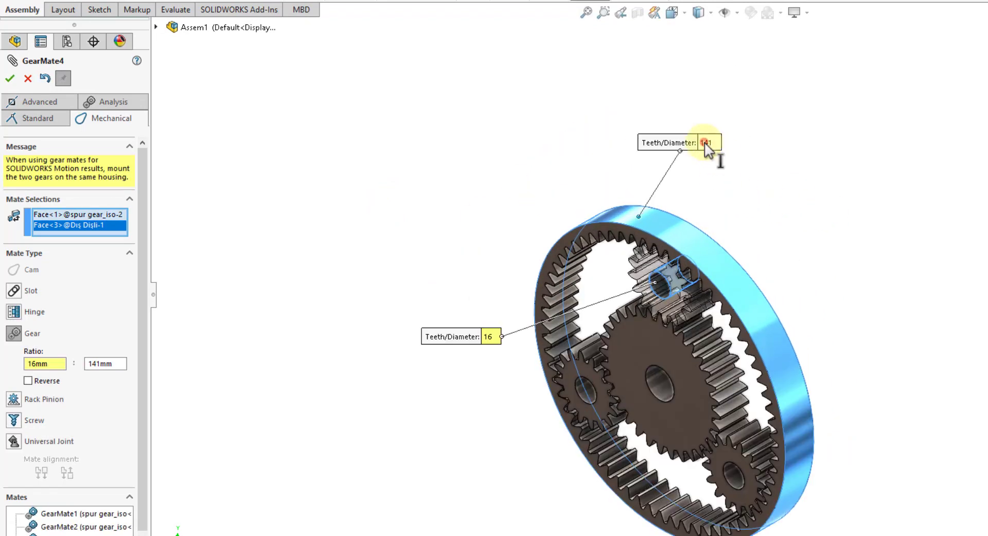
double_click(707, 143)
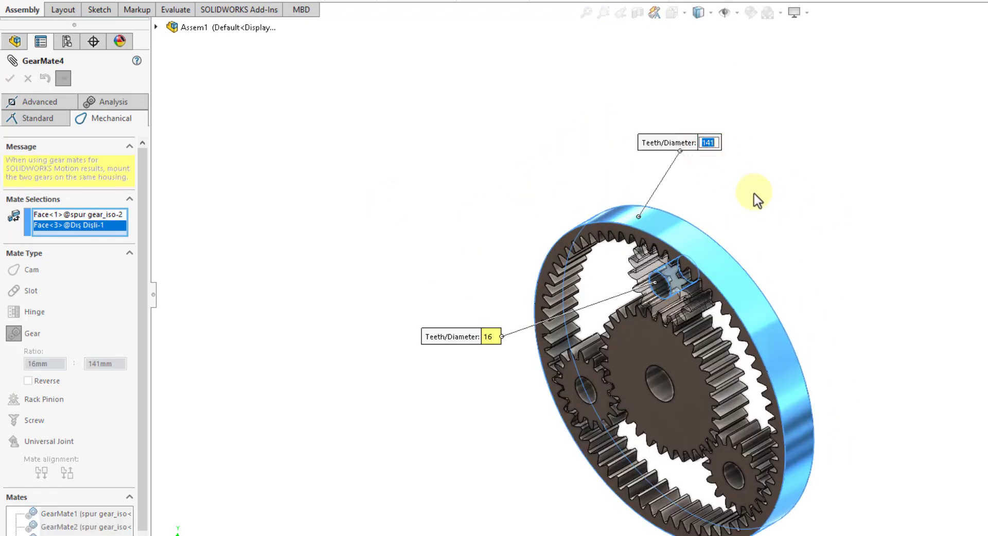
text(64)
key(Return)
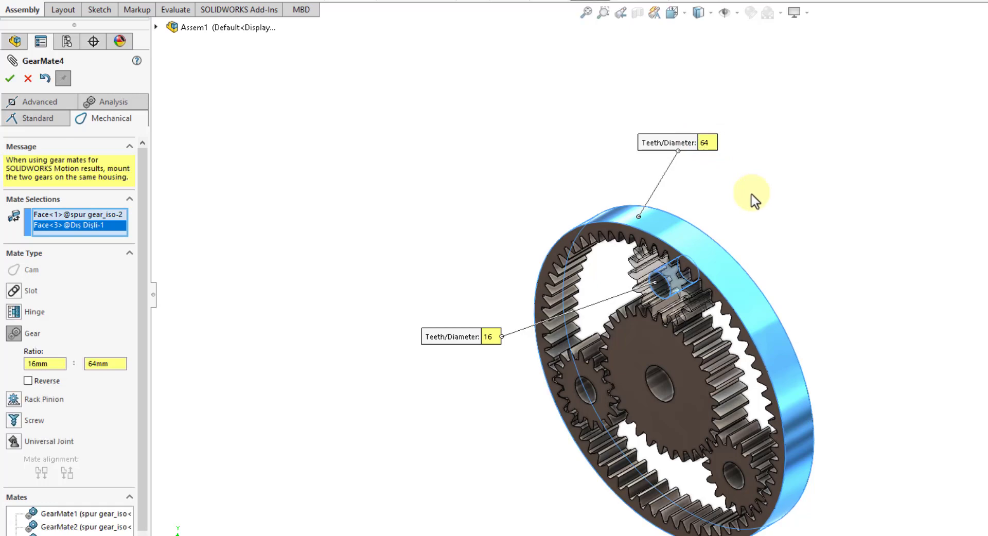
click(9, 78)
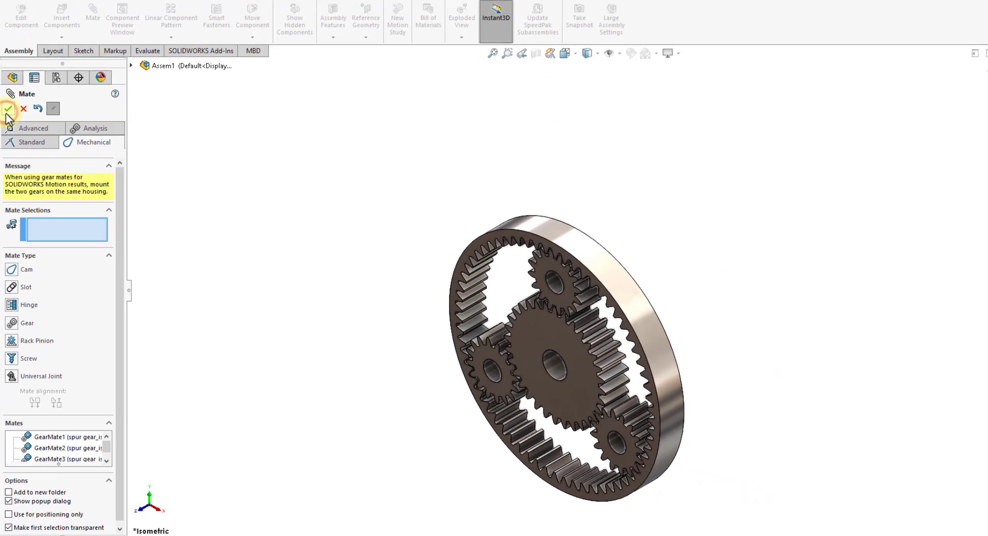
click(9, 108)
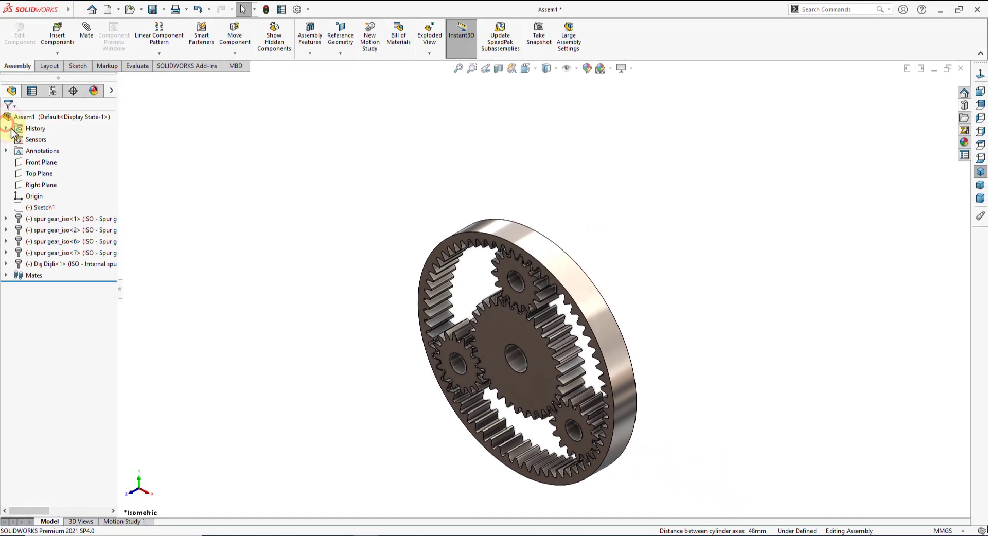
Step: In Front view, rotate the sun gear to watch the planets turn, then return to Isometric view
click(980, 91)
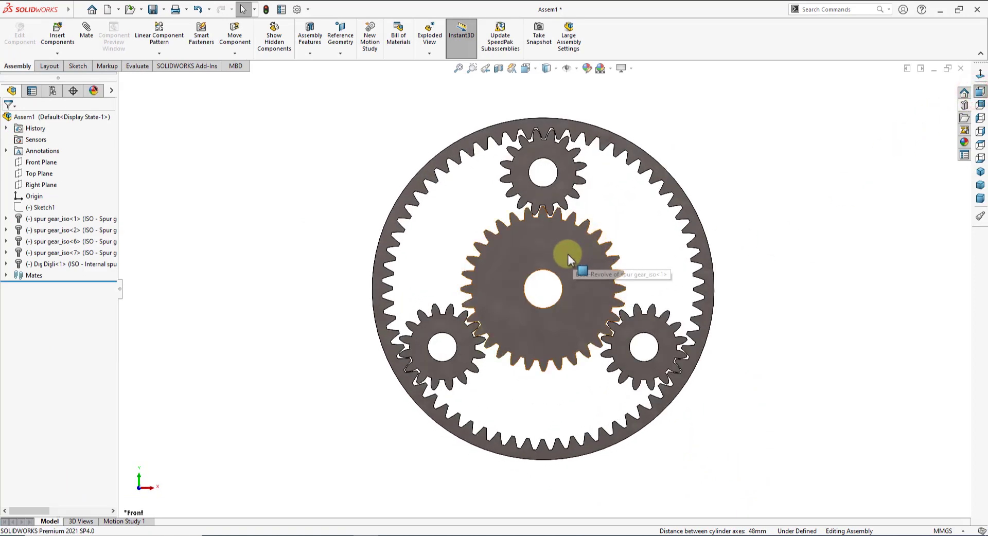
click(567, 254)
mouse_move(579, 259)
mouse_down()
mouse_move(567, 310)
mouse_move(520, 282)
mouse_move(524, 262)
mouse_move(555, 258)
mouse_move(512, 283)
mouse_move(511, 299)
mouse_move(532, 272)
mouse_move(519, 286)
mouse_up()
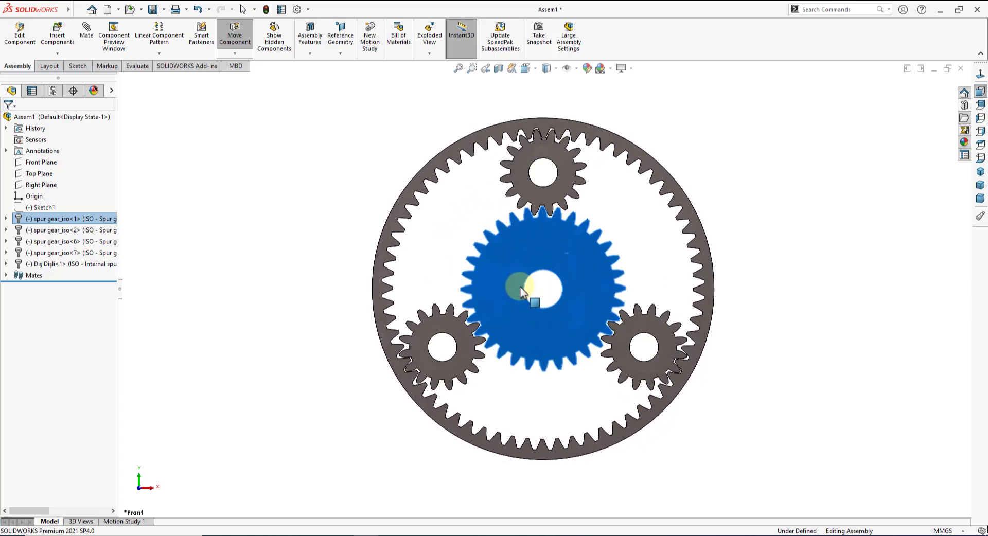
key(Escape)
click(286, 318)
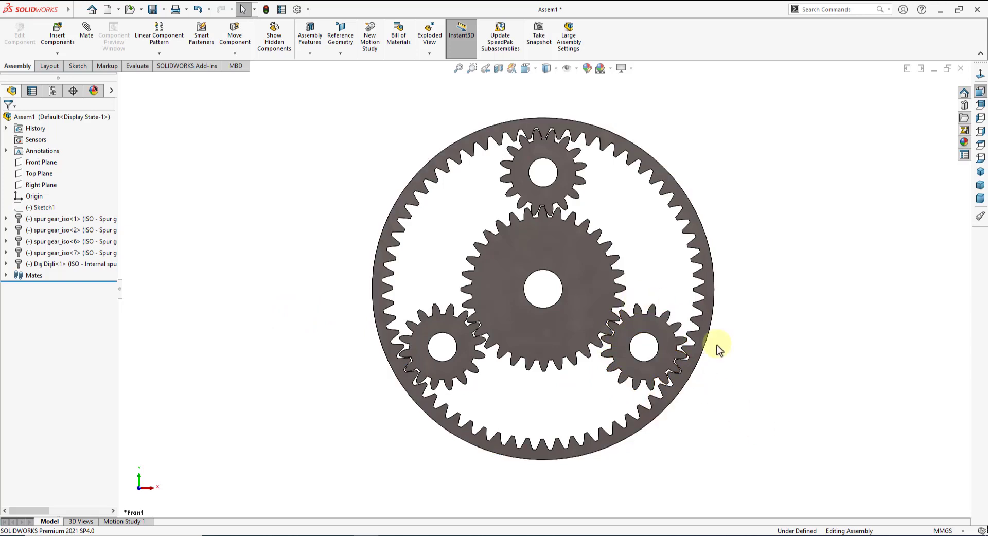
click(981, 171)
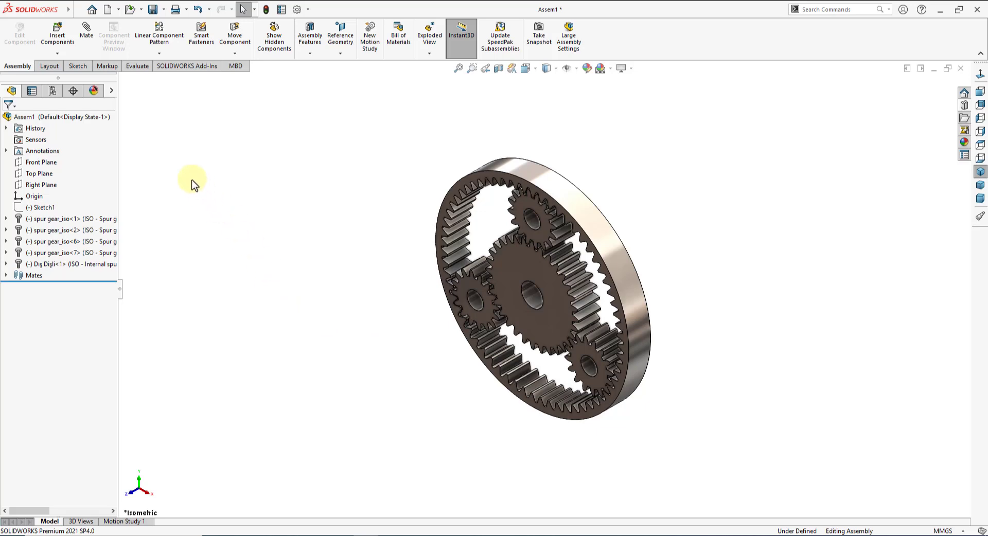
Step: Turn on the SOLIDWORKS Motion add-in, then set Motion Study 1's study type to Motion Analysis
click(227, 85)
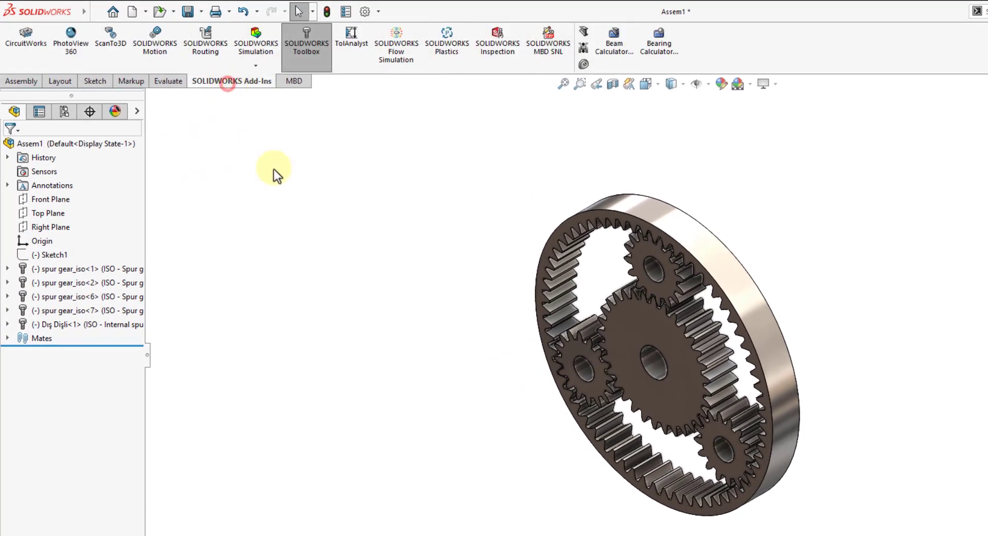
click(156, 49)
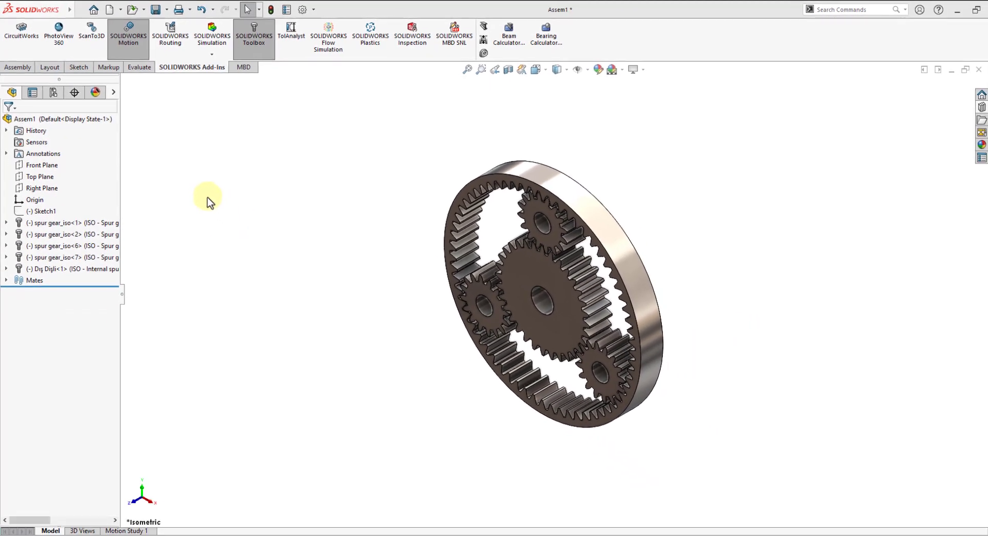
click(129, 521)
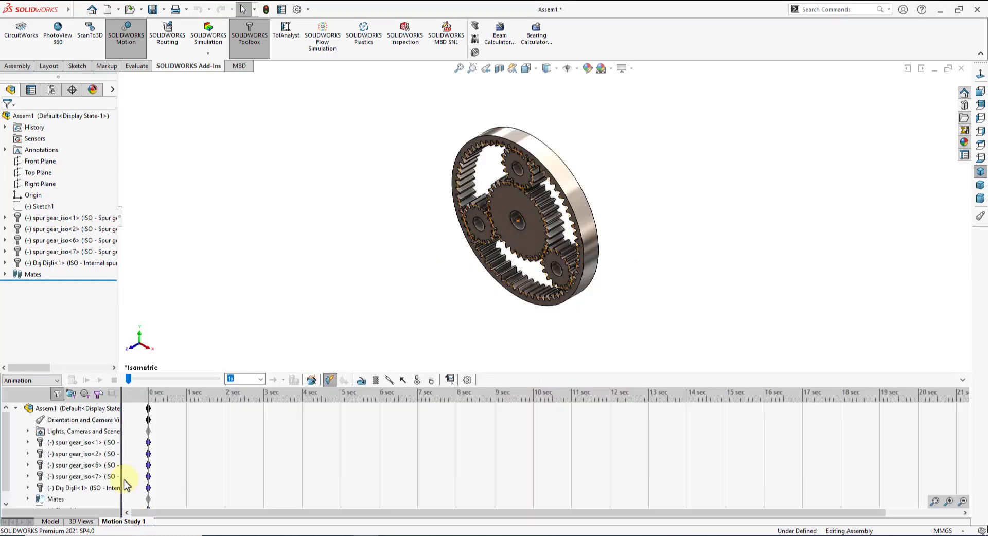
click(24, 382)
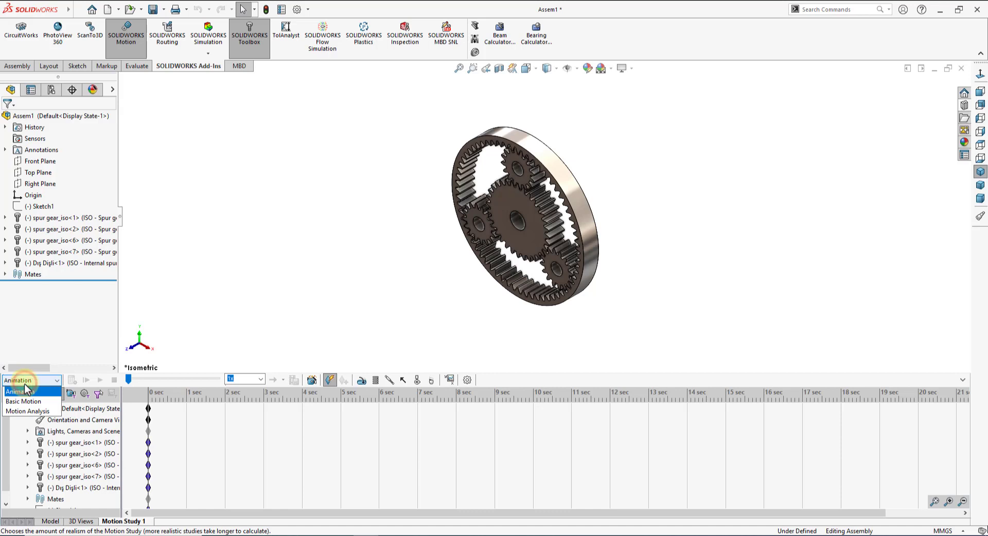
click(24, 384)
click(24, 384)
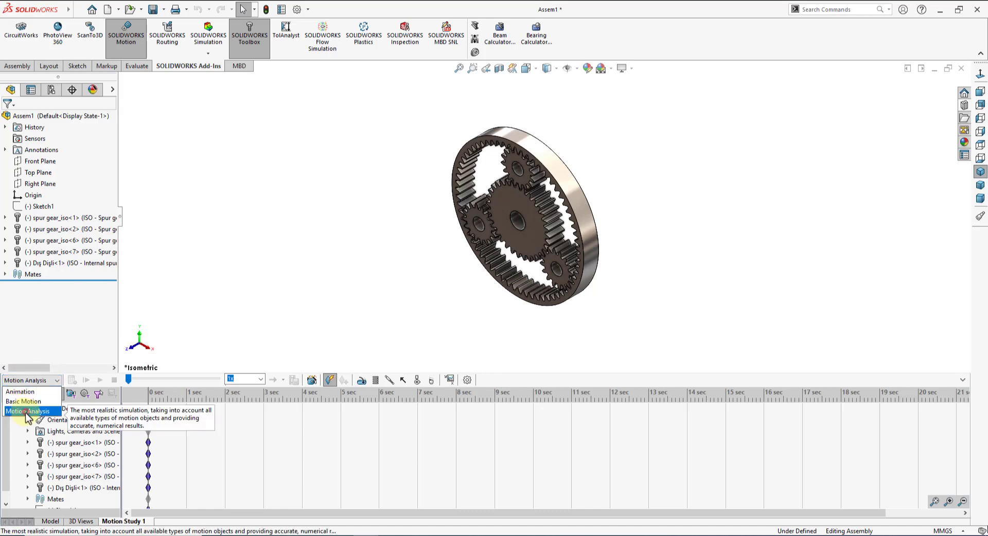
click(25, 412)
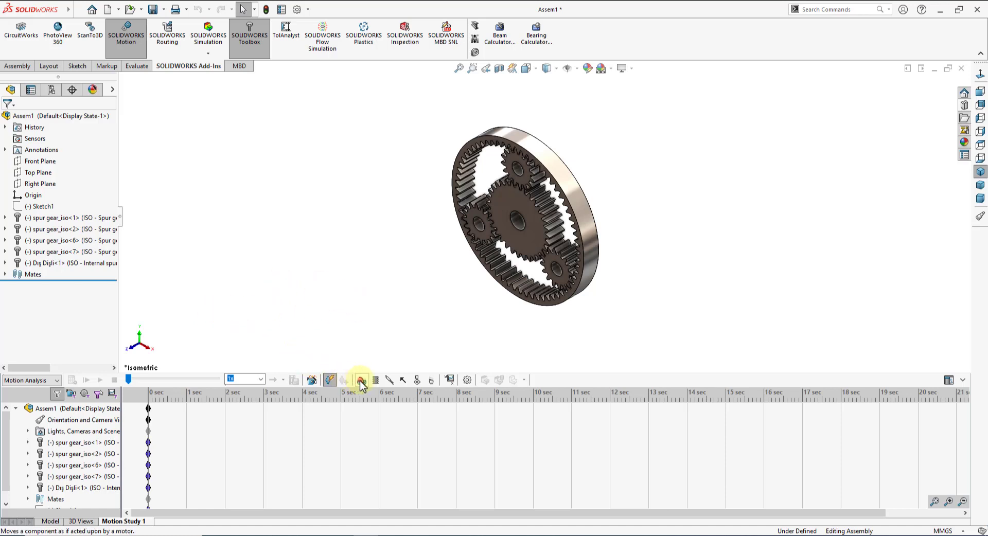
Step: Add a rotary motor on the sun gear's centre hole edge, spinning it at 5 RPM
click(359, 381)
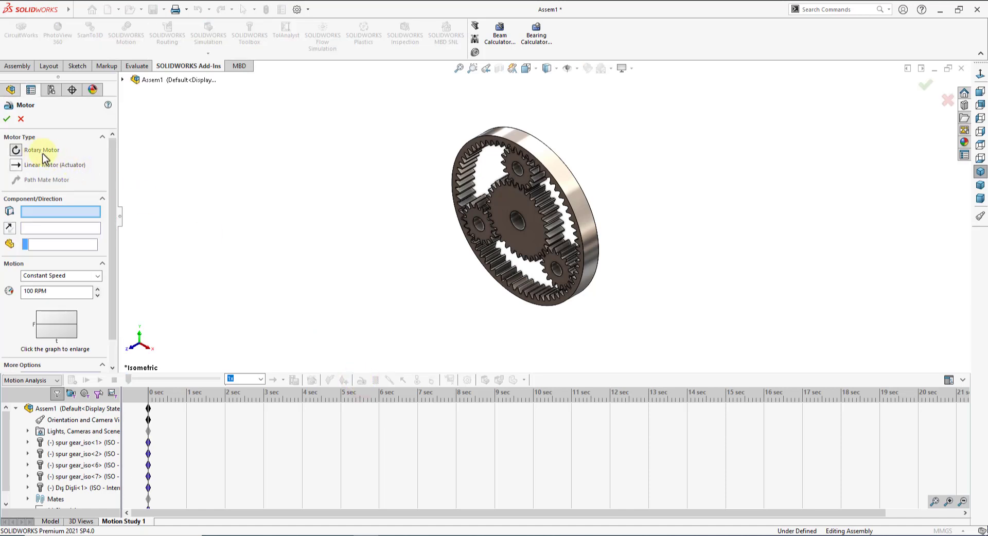
scroll(530, 225, down, 3)
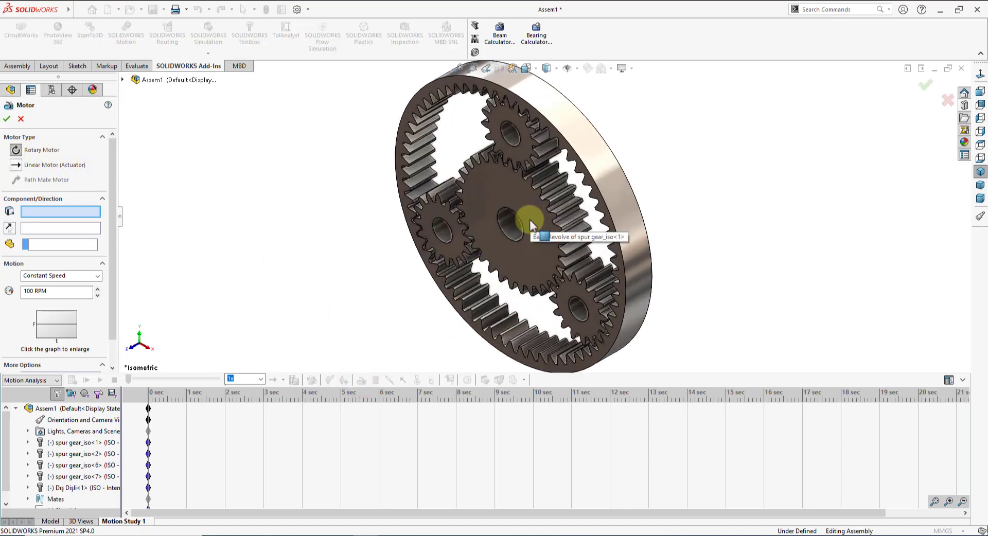
click(521, 241)
text(5)
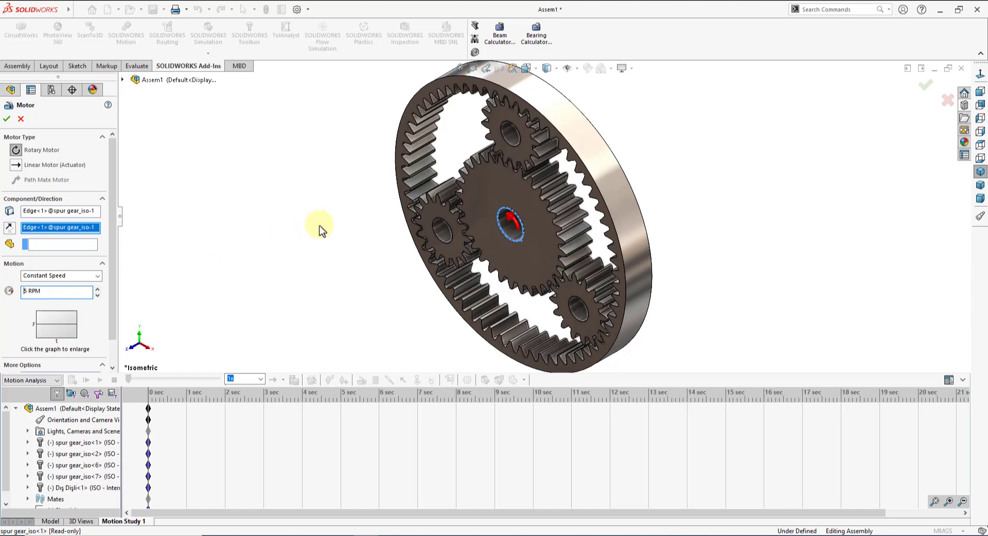
click(7, 120)
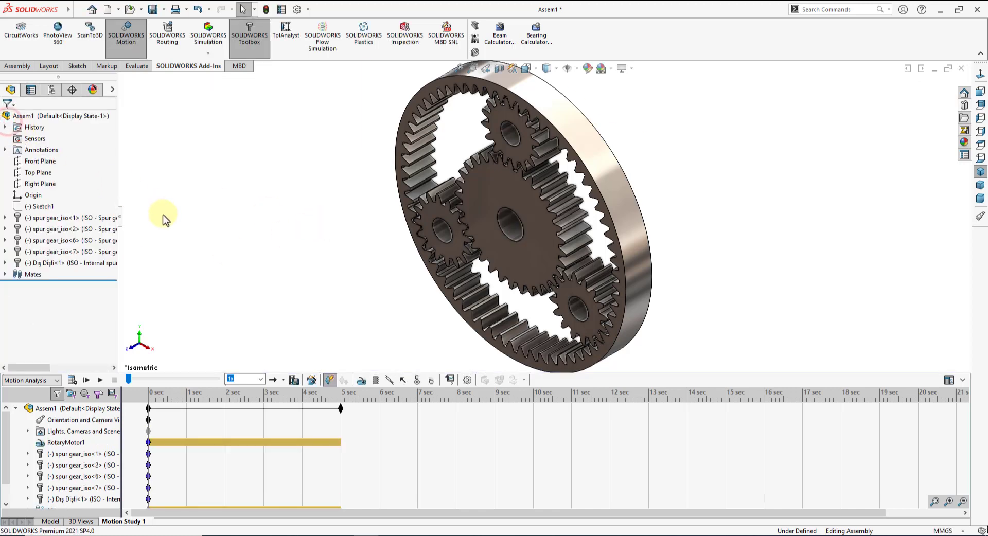
click(467, 381)
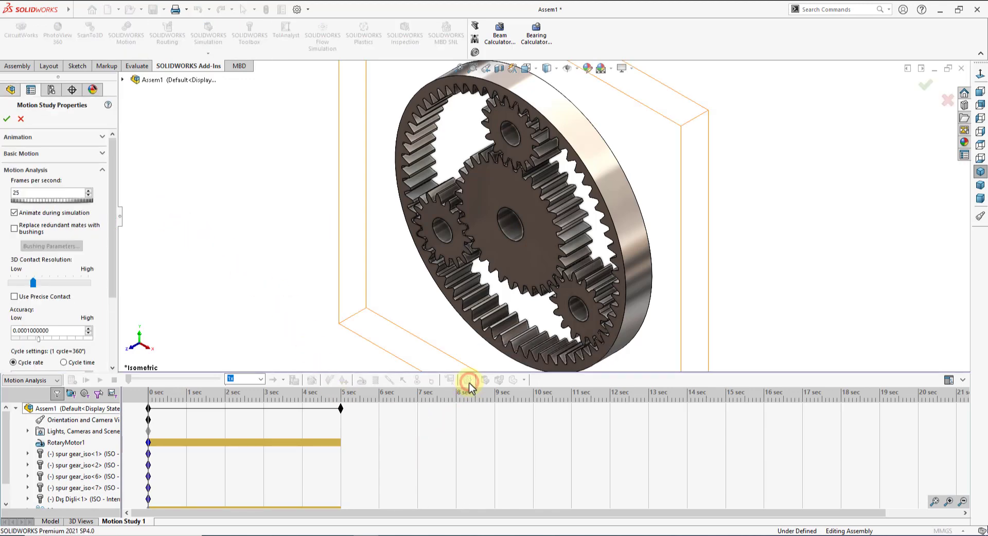
click(20, 137)
click(40, 160)
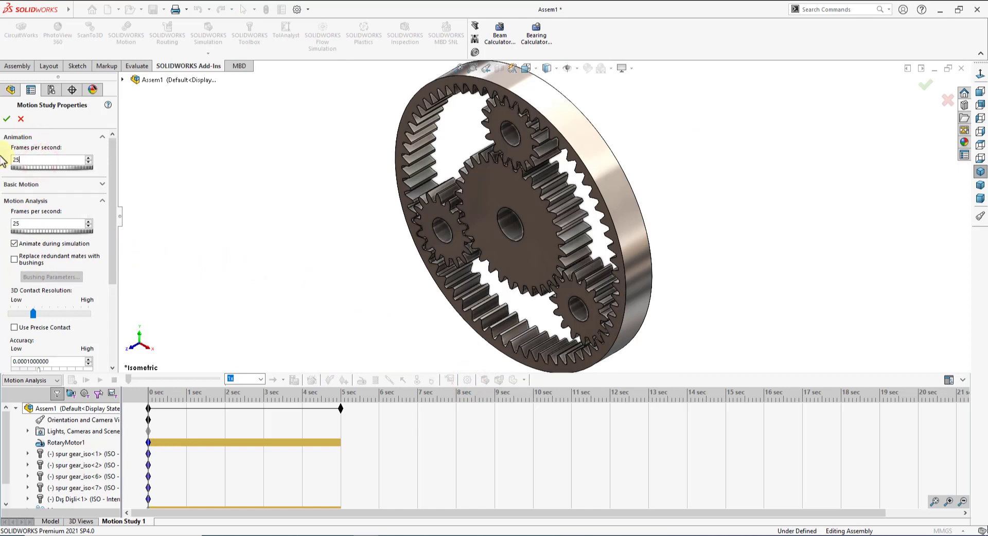
click(7, 119)
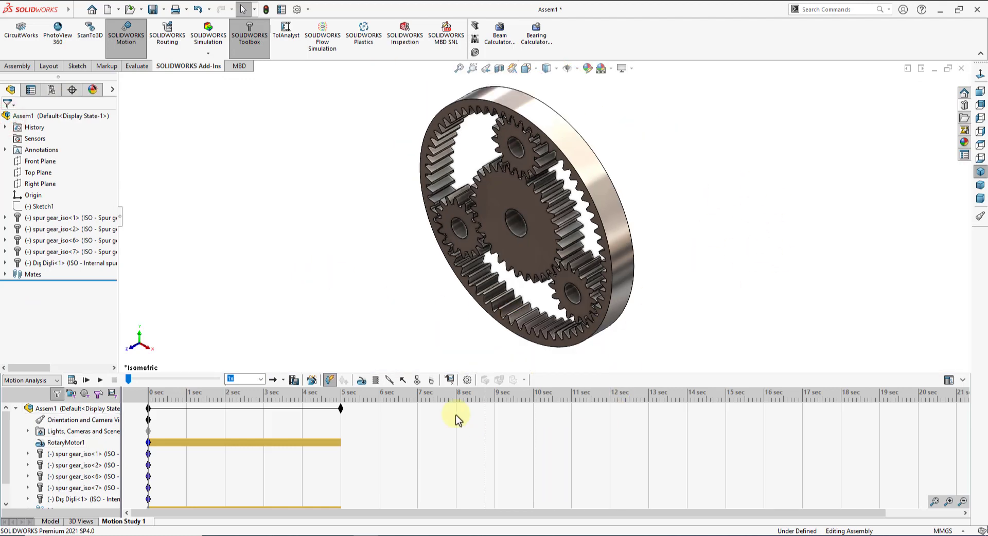
Step: Create a solid-body contact selecting ring gear Dış Dişli-1 and all four spur gears
click(417, 381)
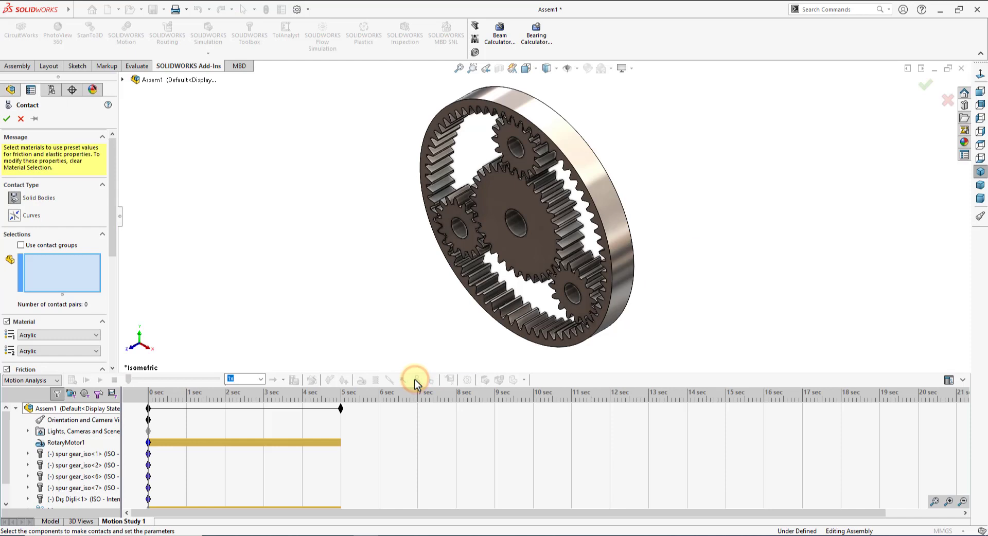
click(558, 132)
click(530, 227)
click(532, 233)
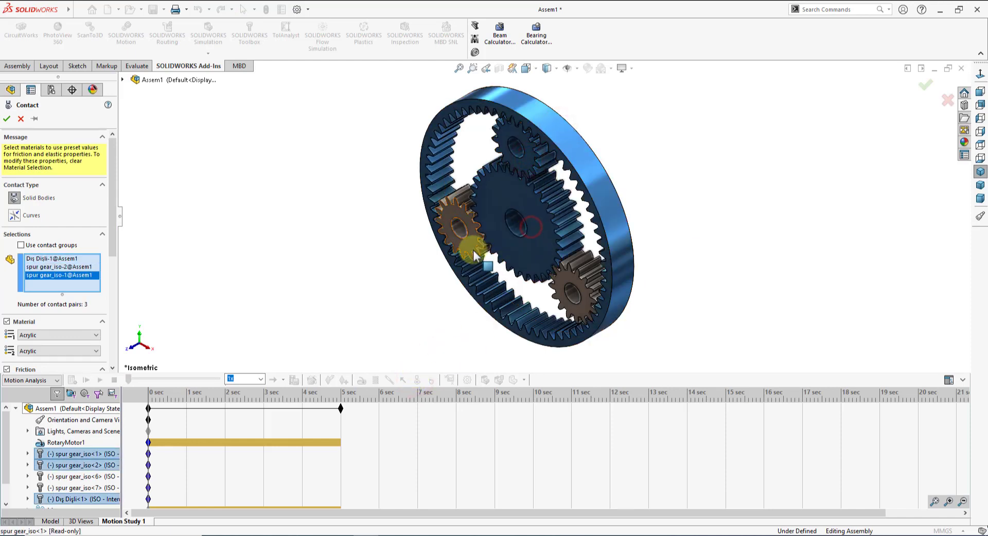
click(469, 246)
click(565, 281)
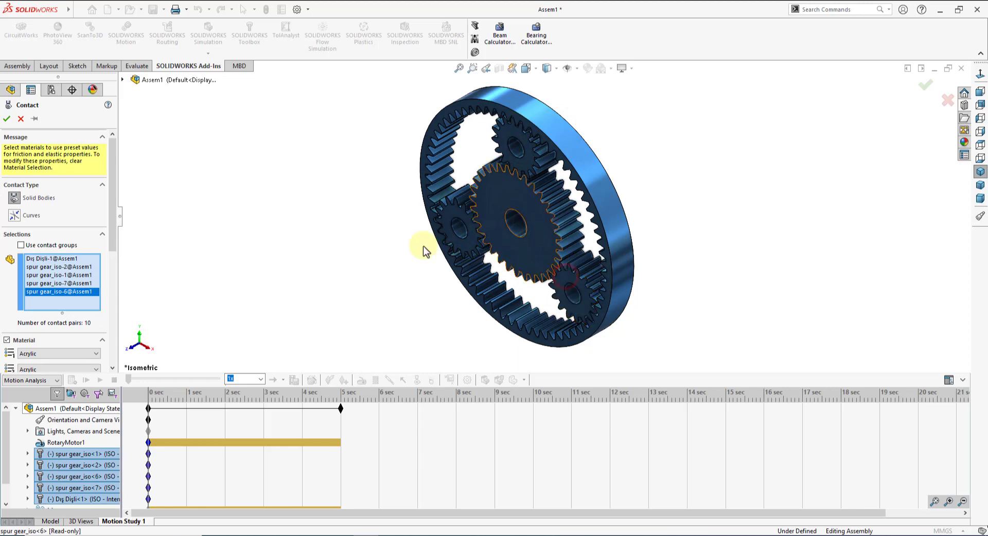
click(6, 118)
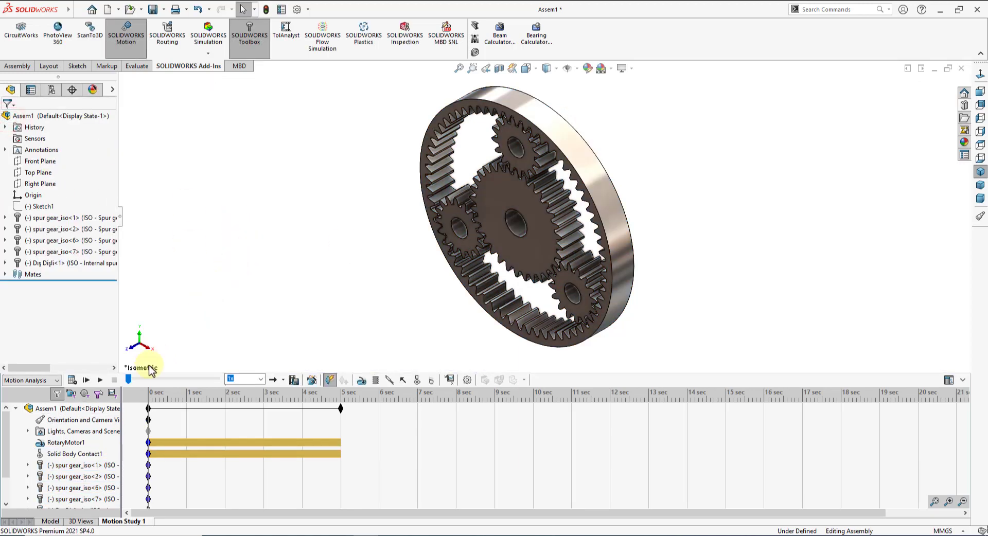
Step: Calculate the 5-second Motion Analysis study and play back the turning gear train
click(72, 380)
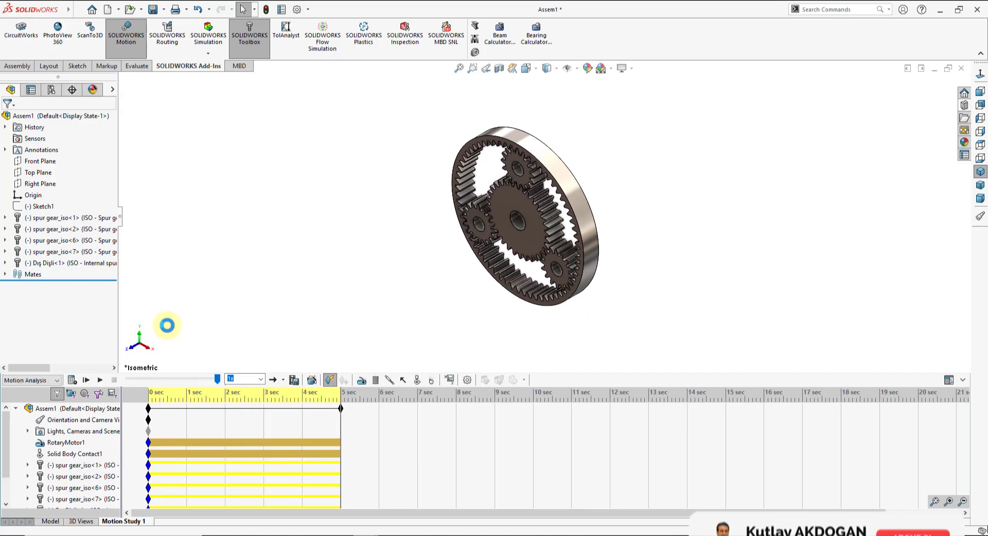
click(101, 381)
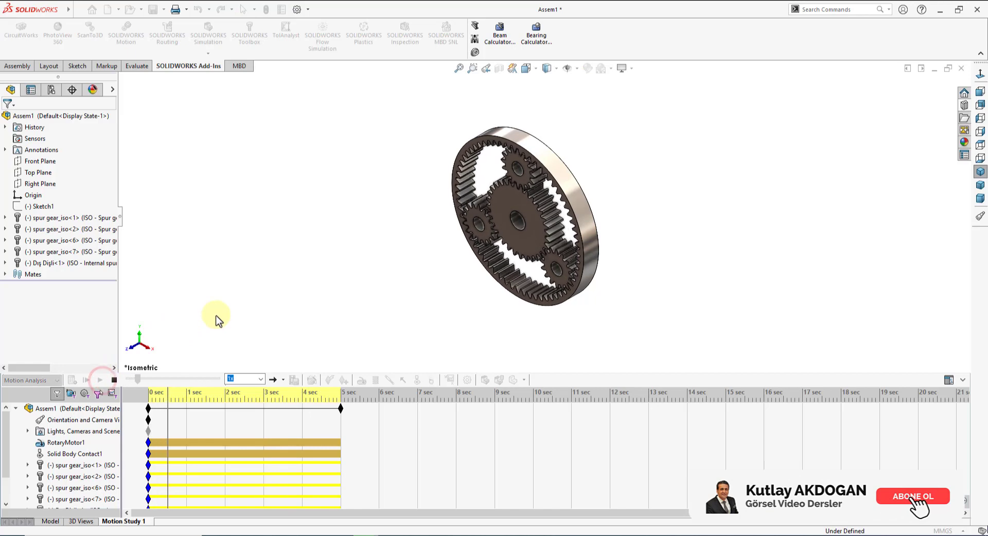